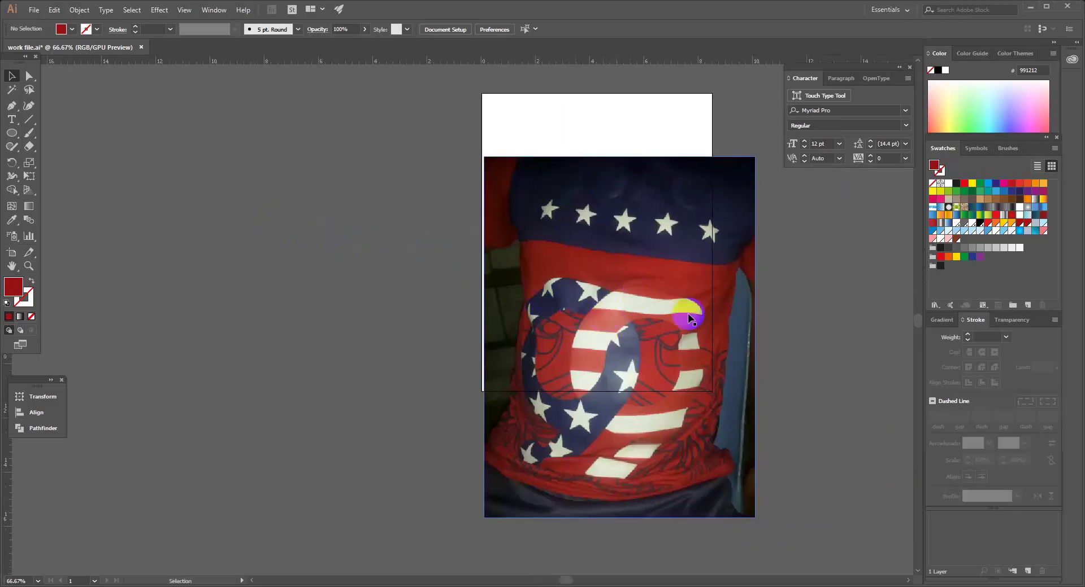
Step: Examine how the flag-patterned rings interlock in the T-shirt reference photo
{"action": "left_click", "coordinate": [631, 376]}
{"action": "left_click", "coordinate": [551, 345]}
{"action": "left_click", "coordinate": [584, 308]}
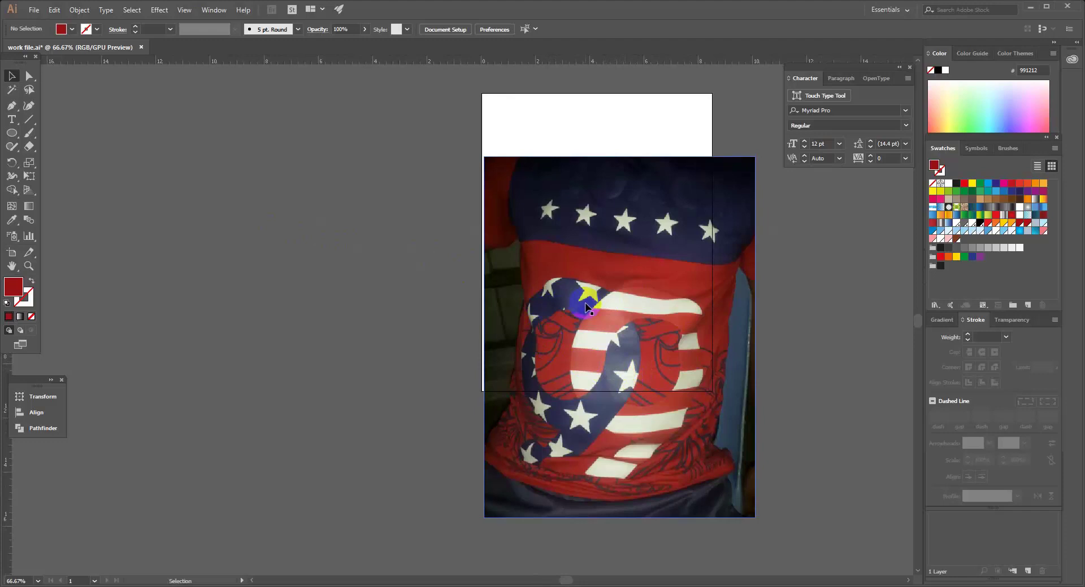
{"action": "left_click", "coordinate": [584, 374]}
{"action": "left_click", "coordinate": [572, 352]}
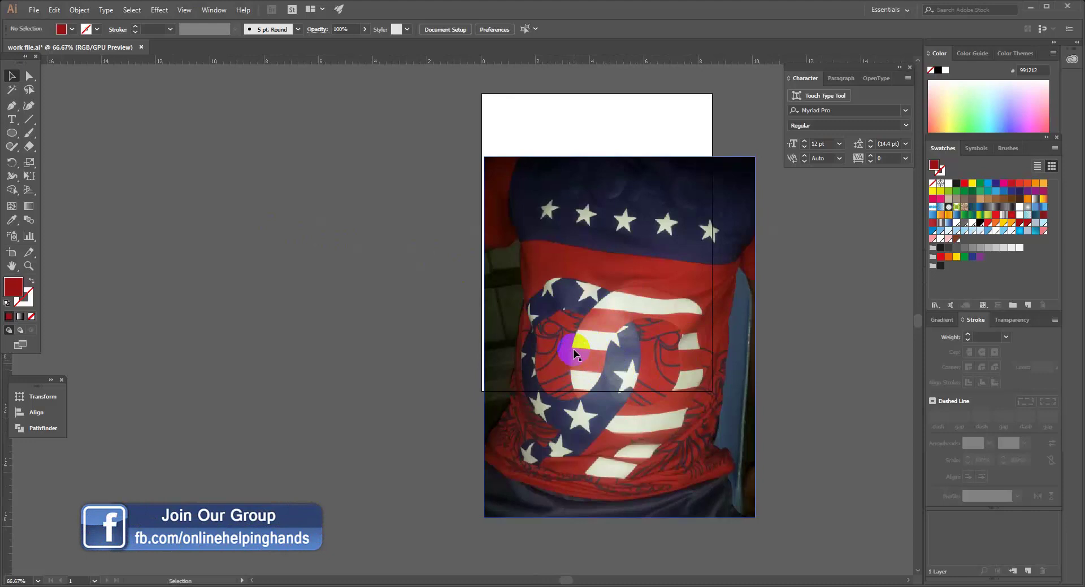
{"action": "left_click", "coordinate": [588, 339]}
{"action": "key", "text": "space"}
{"action": "left_click_drag", "start_coordinate": [385, 350], "coordinate": [395, 351]}
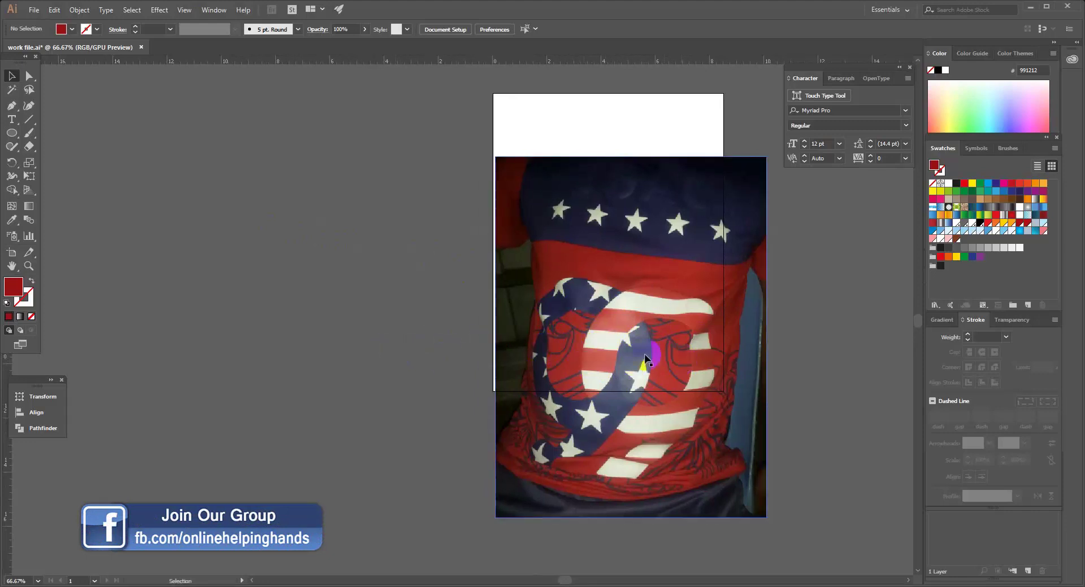
{"action": "left_click", "coordinate": [579, 353]}
{"action": "left_click", "coordinate": [638, 396]}
{"action": "left_click", "coordinate": [560, 371]}
Step: Draw a dark red circle about 8 in across on the empty canvas beside the photo
{"action": "left_click_drag", "start_coordinate": [315, 347], "coordinate": [494, 354]}
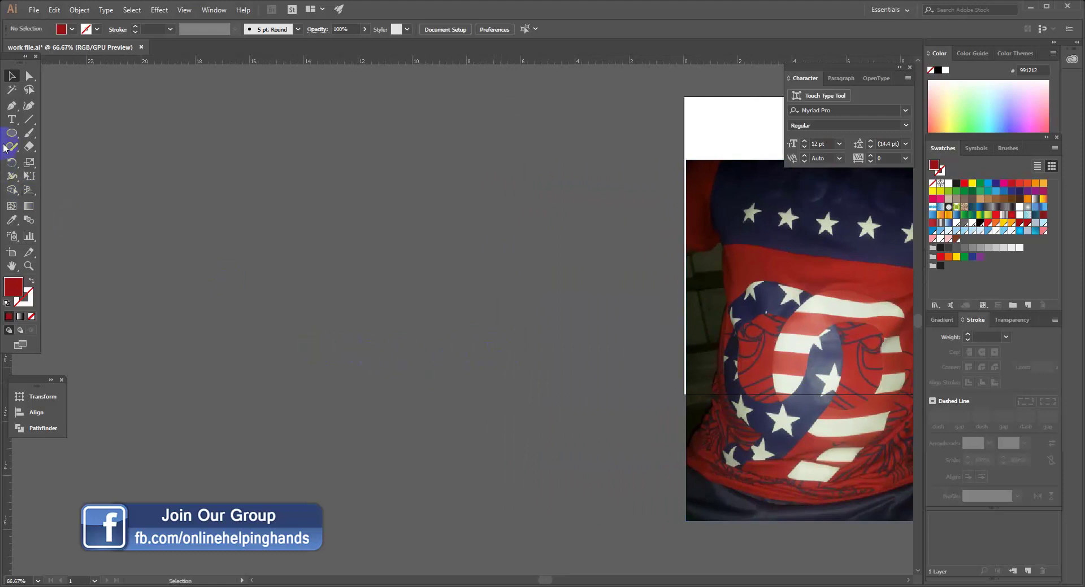
{"action": "left_click_drag", "start_coordinate": [10, 137], "coordinate": [66, 161]}
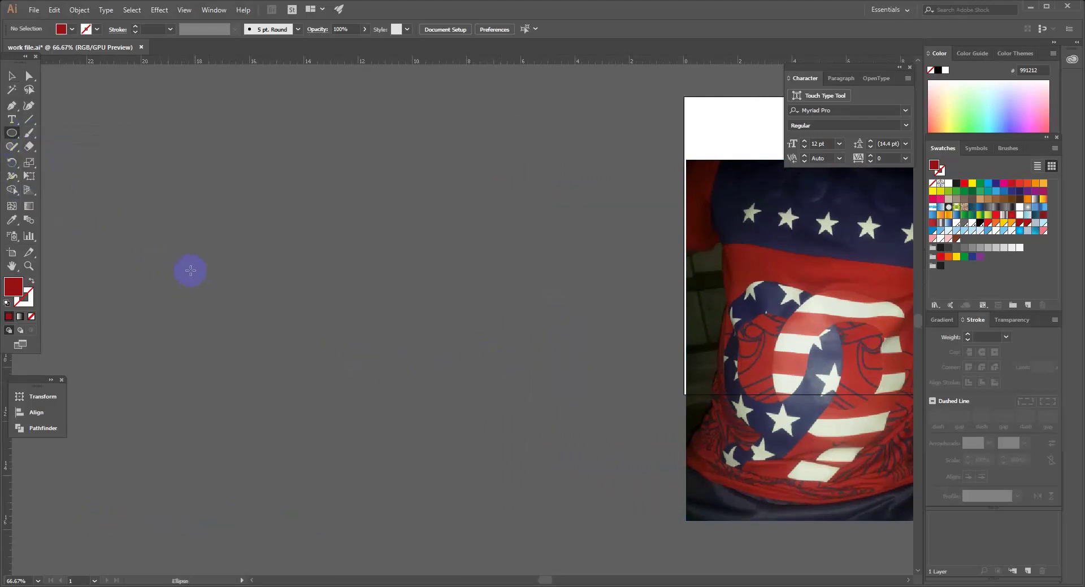
{"action": "left_click_drag", "start_coordinate": [203, 260], "coordinate": [419, 389]}
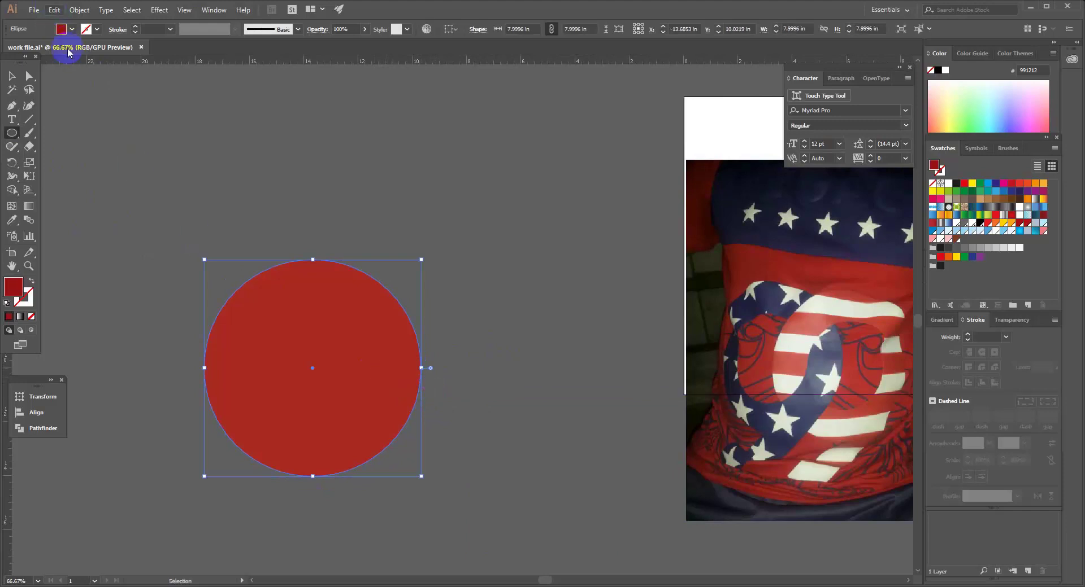
Step: Paste a copy of the circle directly in front of the original and fill the copy yellow
{"action": "left_click", "coordinate": [49, 10]}
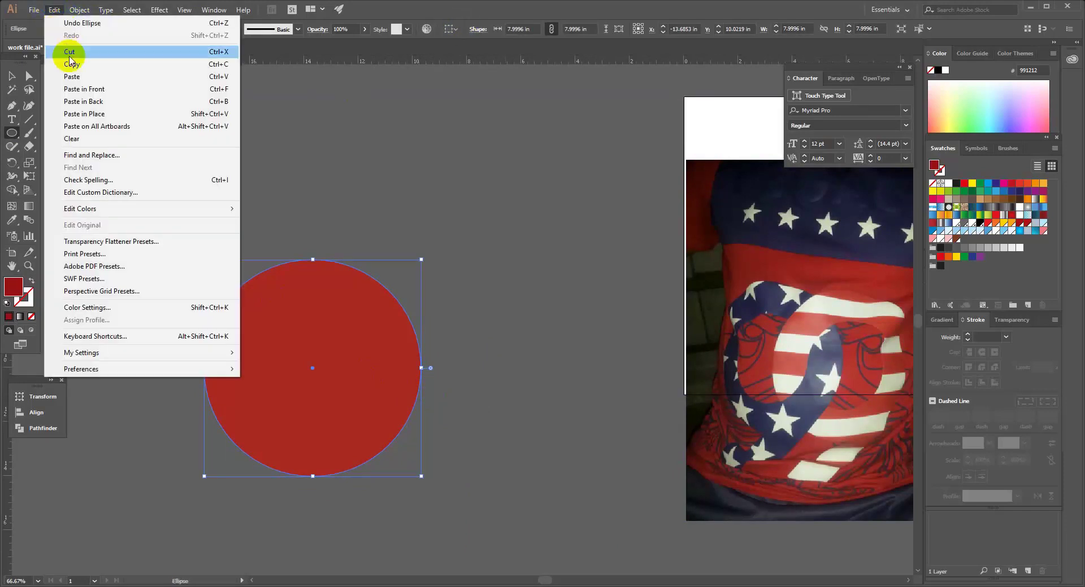
{"action": "left_click", "coordinate": [53, 10]}
{"action": "left_click", "coordinate": [53, 10]}
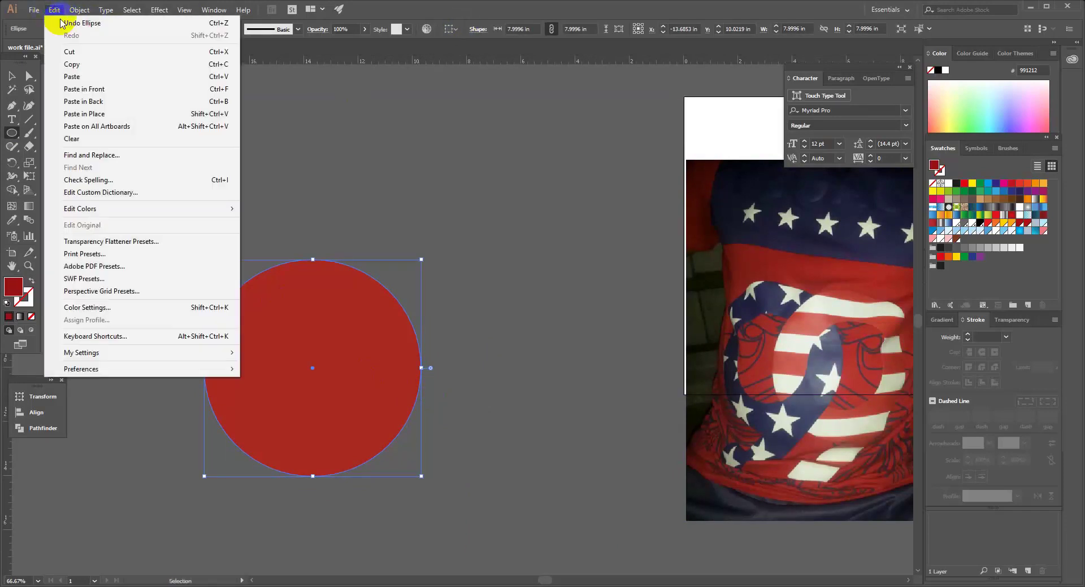
{"action": "left_click", "coordinate": [103, 90]}
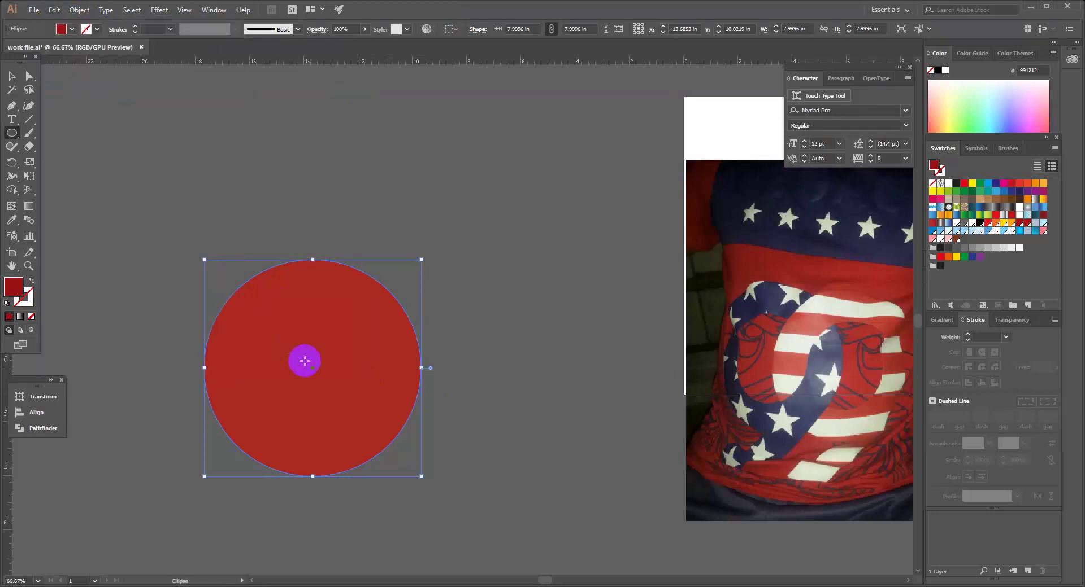
{"action": "left_click", "coordinate": [970, 184]}
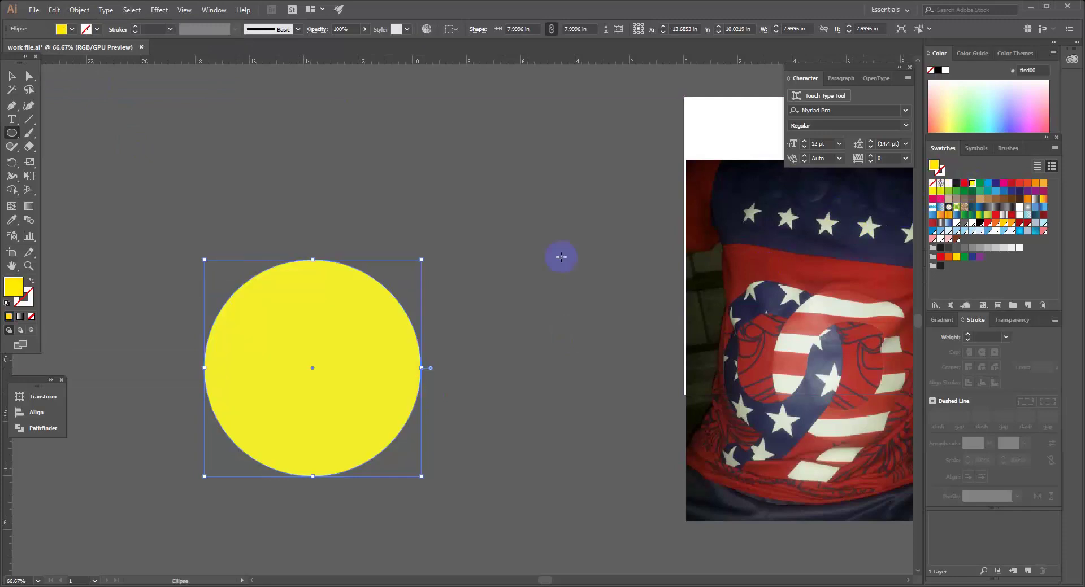
Step: Scale the yellow circle proportionally about its centre down to about 4.79 in across
{"action": "left_click", "coordinate": [17, 77]}
{"action": "left_click_drag", "start_coordinate": [296, 337], "coordinate": [441, 303]}
{"action": "key", "text": "ctrl+z"}
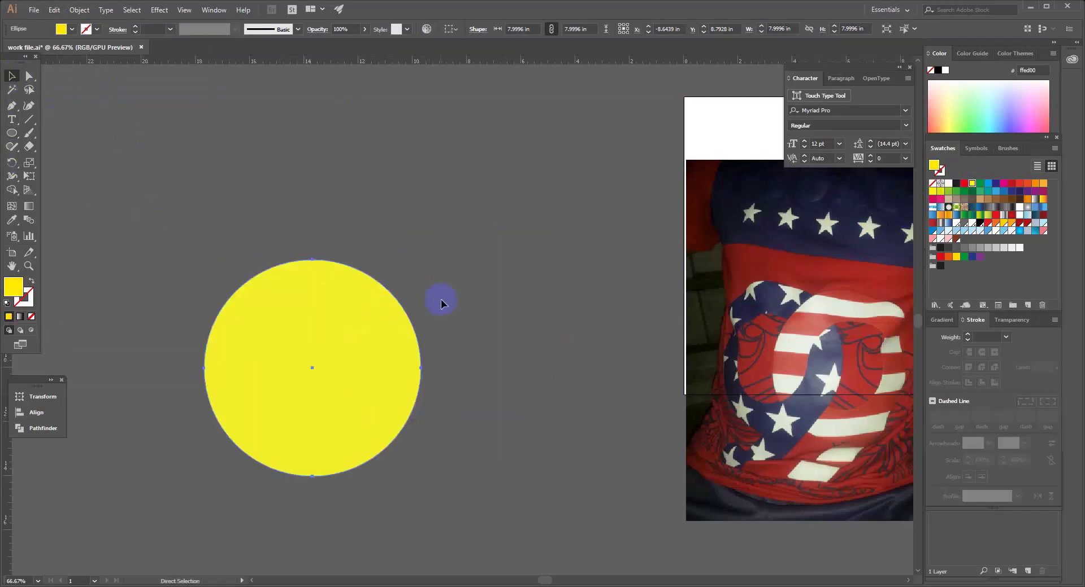
{"action": "left_click_drag", "start_coordinate": [421, 260], "coordinate": [377, 303]}
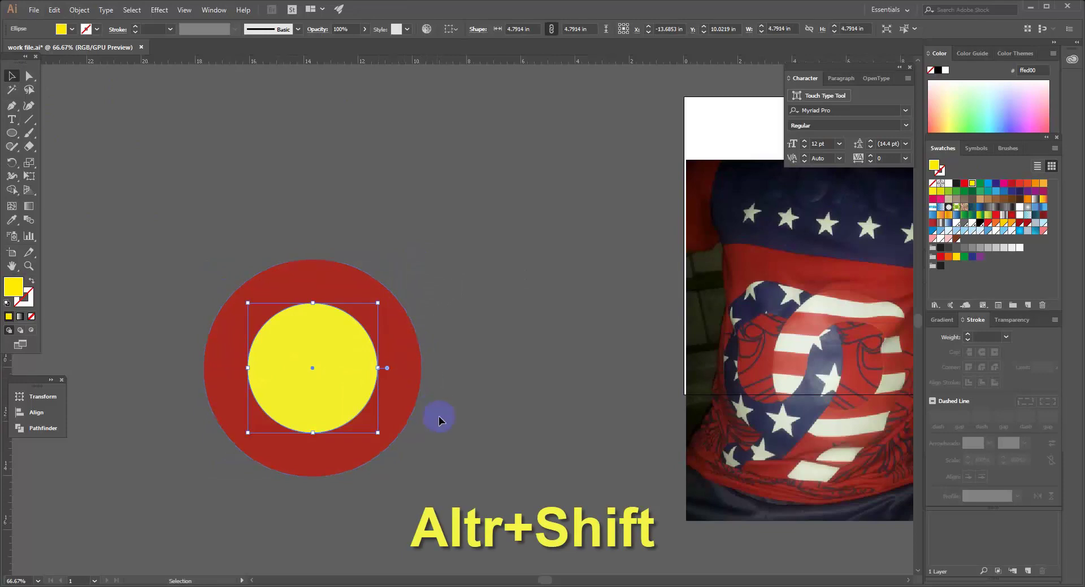
Step: Select both concentric circles and activate the Shape Builder tool on them
{"action": "left_click_drag", "start_coordinate": [440, 429], "coordinate": [288, 372]}
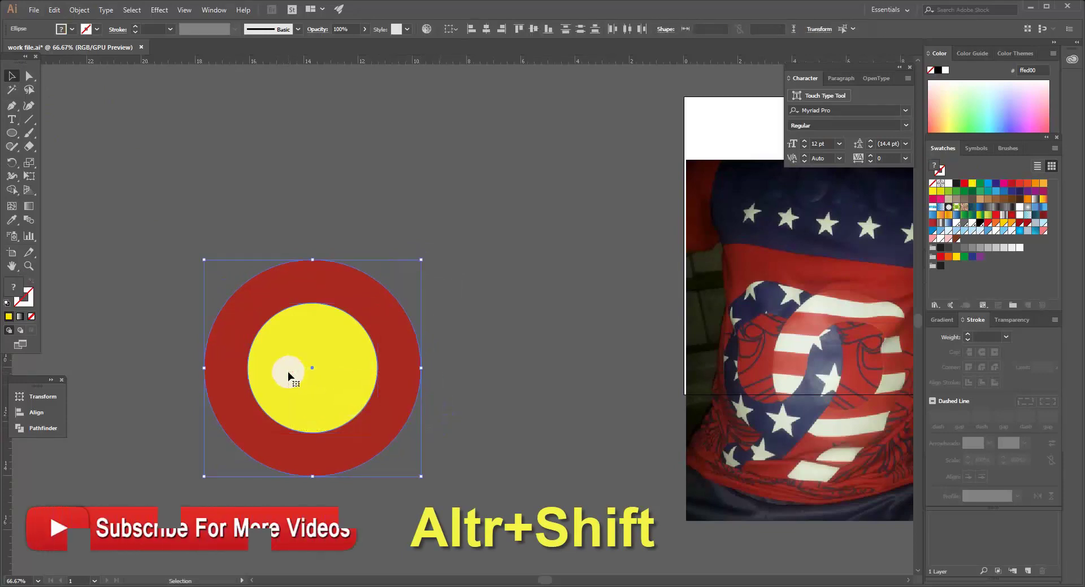
{"action": "left_click", "coordinate": [12, 193]}
{"action": "left_click", "coordinate": [333, 365], "text": "ctrl"}
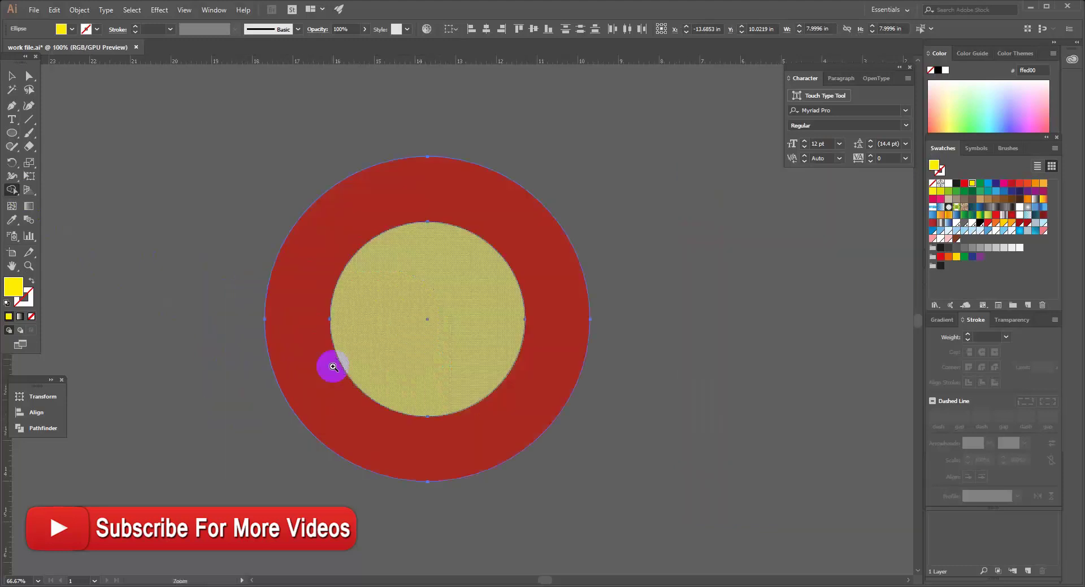
{"action": "left_click", "coordinate": [438, 332], "text": "ctrl"}
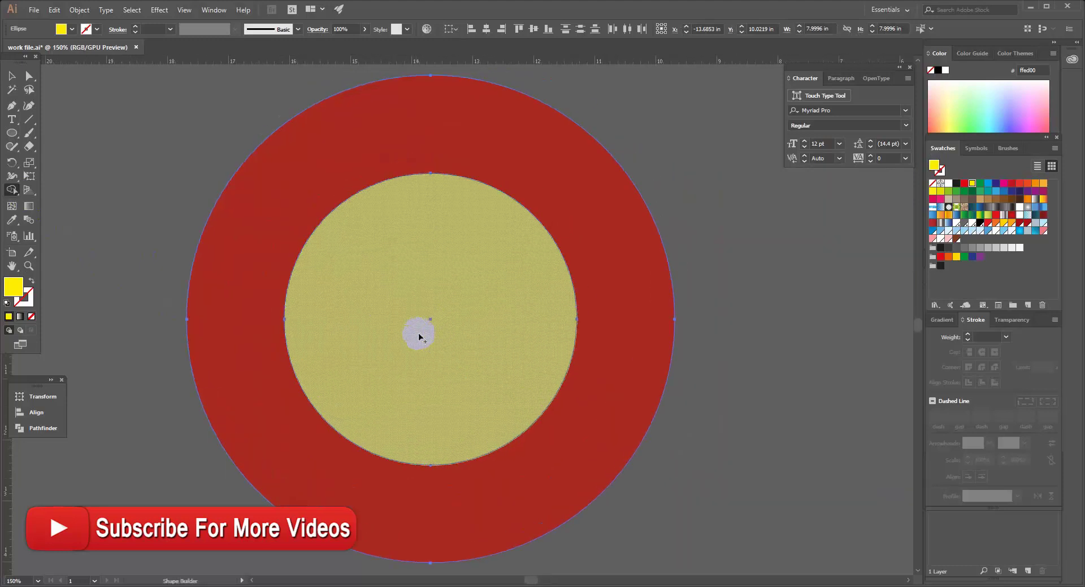
{"action": "left_click_drag", "start_coordinate": [273, 185], "coordinate": [359, 275]}
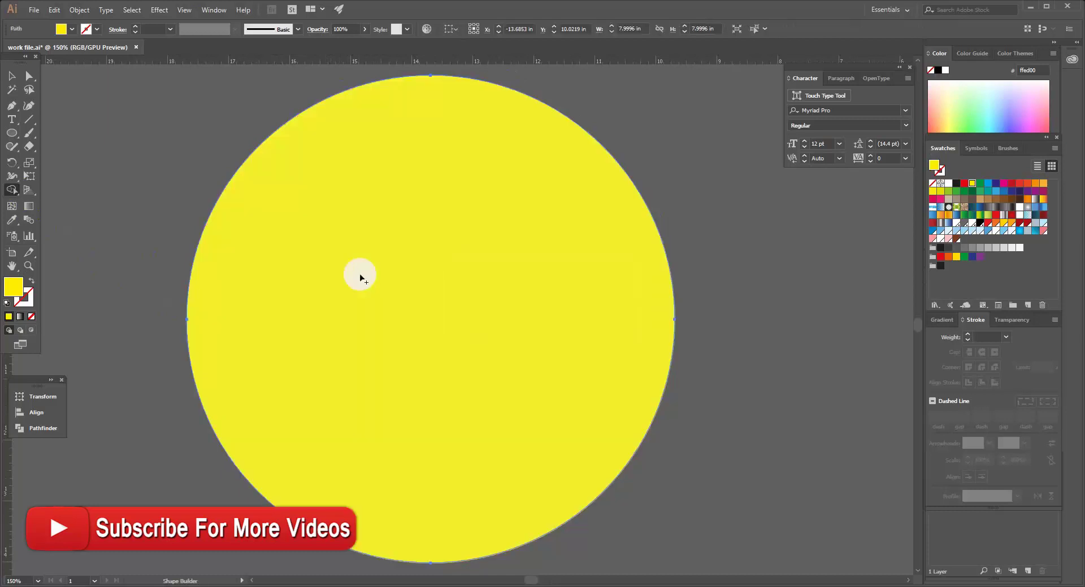
{"action": "key", "text": "v"}
{"action": "key", "text": "ctrl+z"}
{"action": "key", "text": "shift+m"}
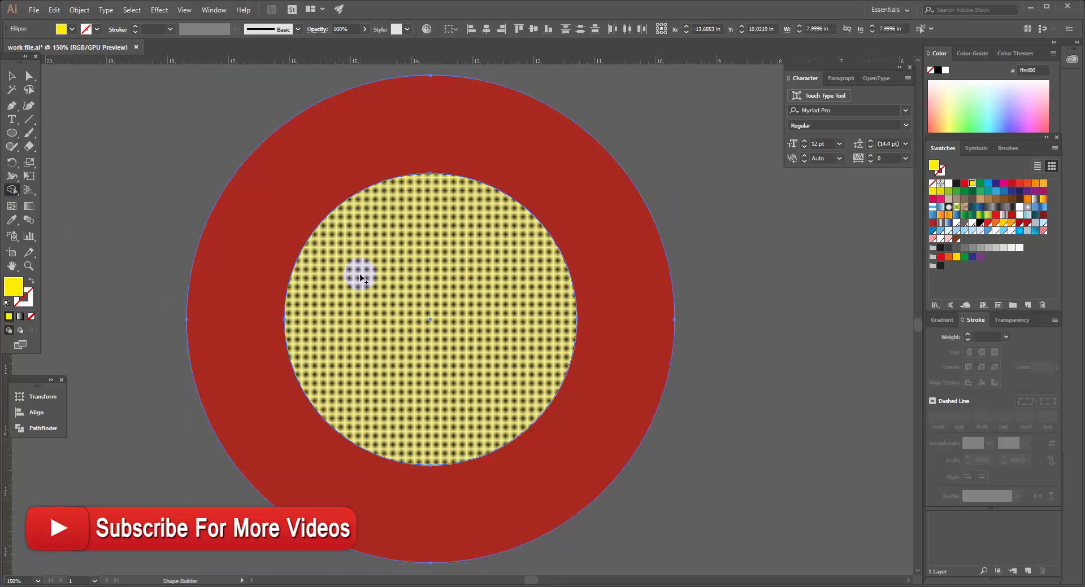
Step: Remove the yellow inner circle with Shape Builder so that the red circle becomes a ring
{"action": "left_click", "coordinate": [405, 287], "text": "alt"}
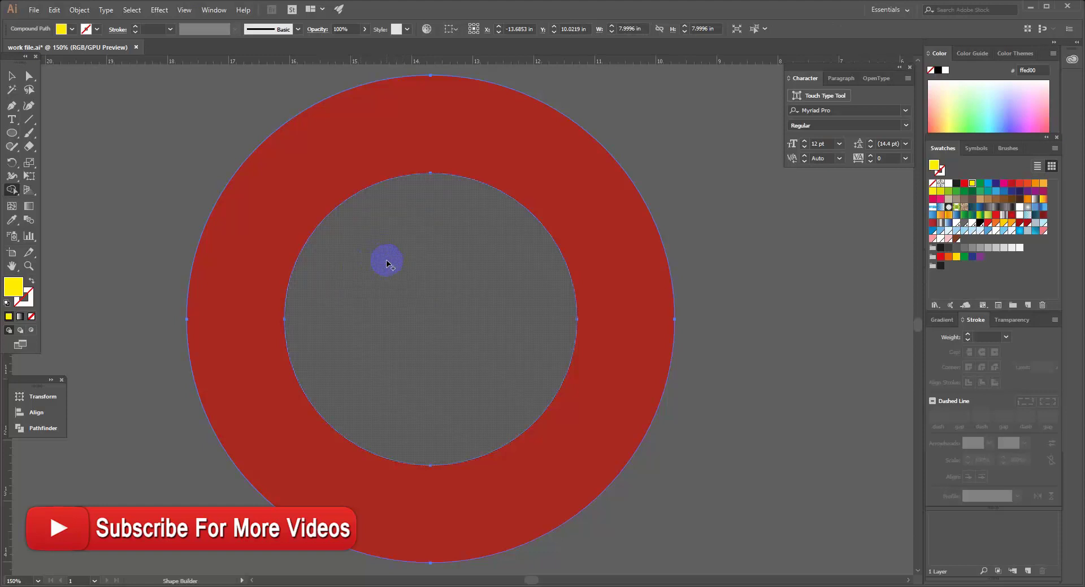
{"action": "left_click", "coordinate": [12, 81]}
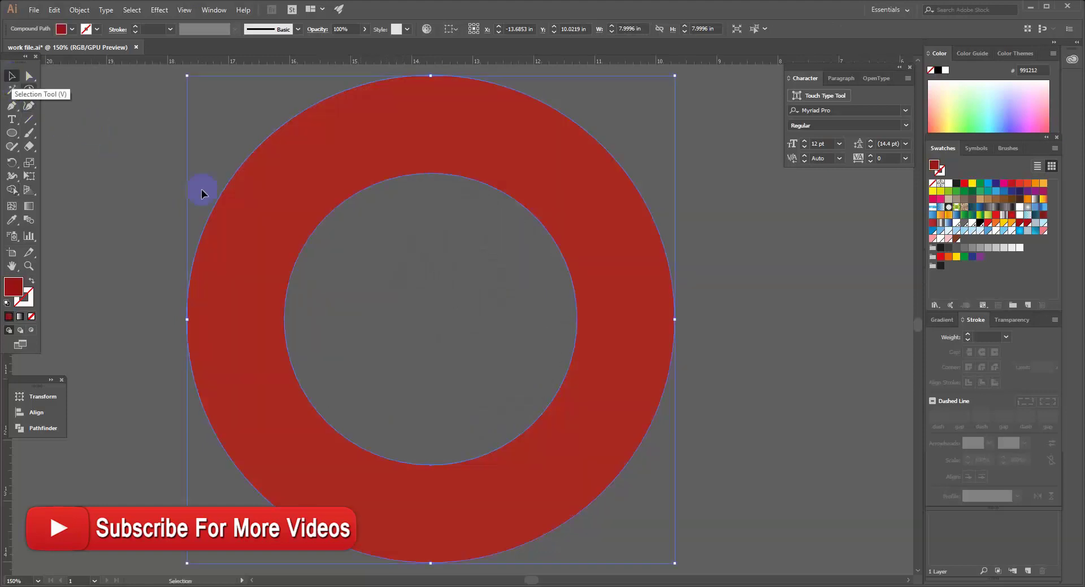
Step: Duplicate the red ring horizontally to the right by about 4.76 in, overlapping the original
{"action": "left_click_drag", "start_coordinate": [450, 443], "coordinate": [311, 425]}
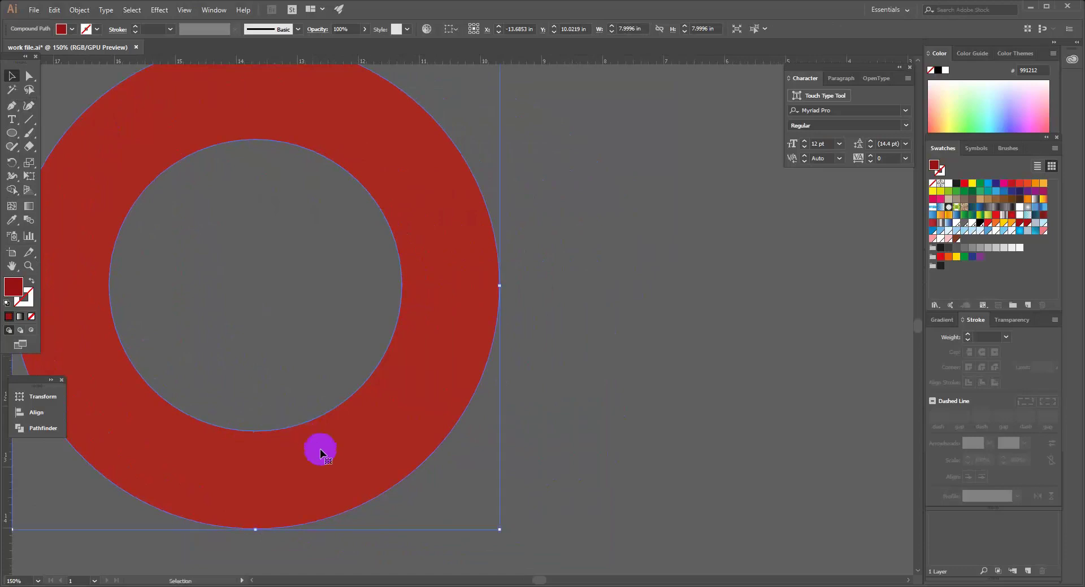
{"action": "left_click_drag", "start_coordinate": [308, 464], "coordinate": [578, 467]}
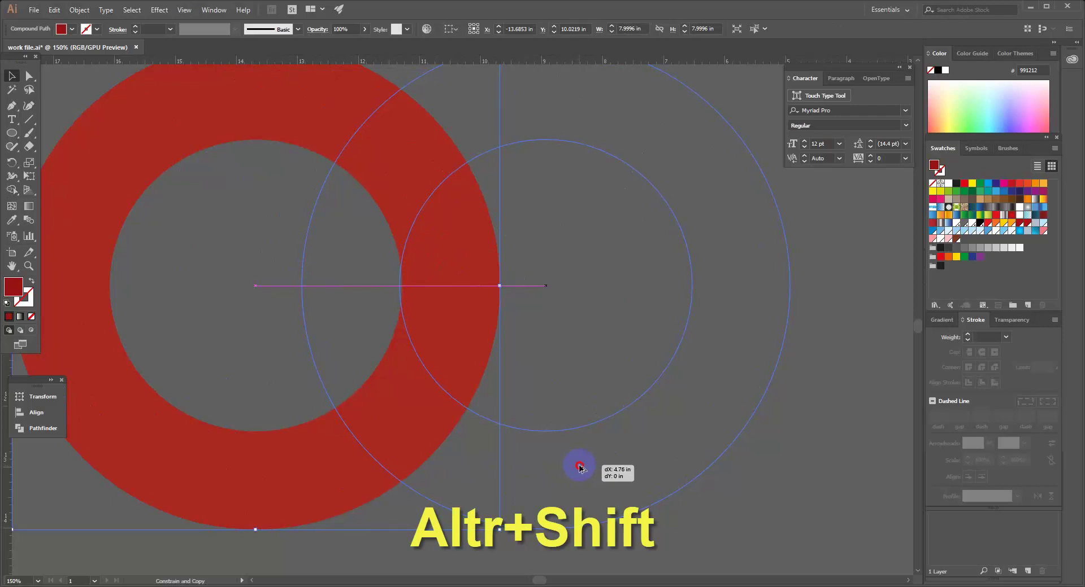
{"action": "left_click_drag", "start_coordinate": [579, 467], "coordinate": [574, 463]}
Step: In Outline view, shift the copied ring slightly right until its inner edge just touches the original ring's inner edge
{"action": "left_click", "coordinate": [184, 10]}
{"action": "left_click", "coordinate": [203, 17]}
{"action": "left_click", "coordinate": [414, 307]}
{"action": "left_click", "coordinate": [457, 299]}
{"action": "left_click", "coordinate": [457, 298]}
{"action": "left_click", "coordinate": [486, 317]}
{"action": "left_click", "coordinate": [488, 322]}
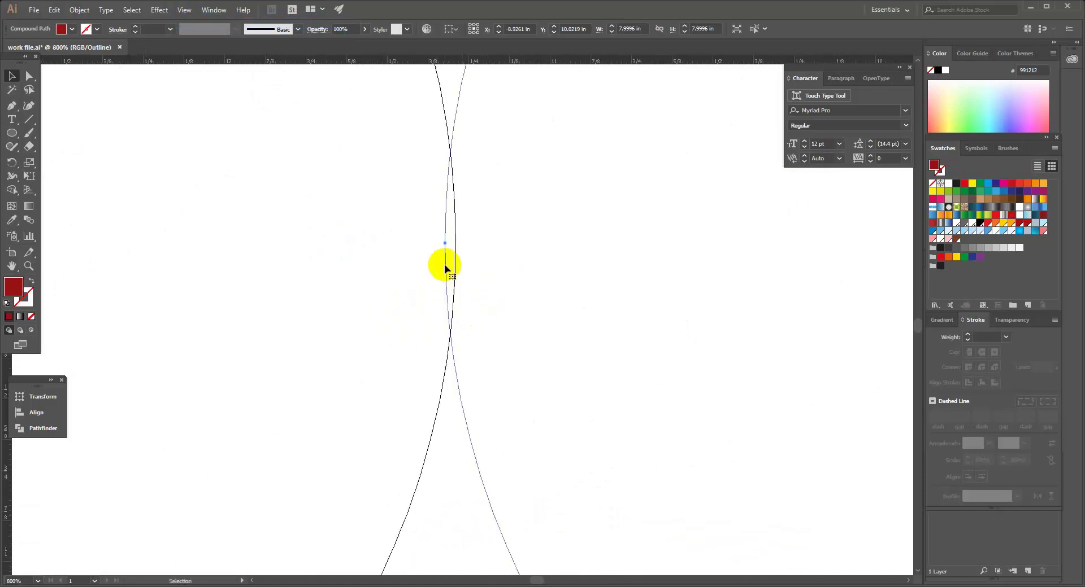
{"action": "left_click_drag", "start_coordinate": [445, 267], "coordinate": [455, 267]}
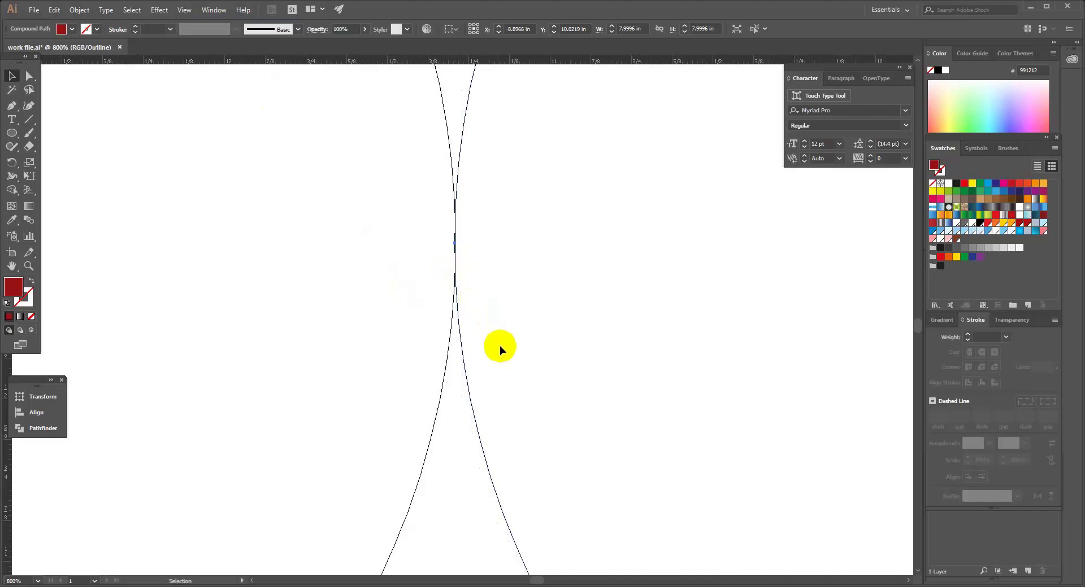
Step: Switch the document from Outline view back to GPU Preview with both rings in view
{"action": "left_click", "coordinate": [499, 347], "text": "ctrl+alt"}
{"action": "left_click", "coordinate": [499, 346], "text": "ctrl+alt"}
{"action": "left_click", "coordinate": [498, 347], "text": "ctrl+alt"}
{"action": "left_click", "coordinate": [498, 347], "text": "ctrl+alt"}
{"action": "left_click", "coordinate": [499, 347], "text": "ctrl+alt"}
{"action": "left_click", "coordinate": [498, 347], "text": "ctrl+alt"}
{"action": "left_click", "coordinate": [499, 346], "text": "ctrl+alt"}
{"action": "key", "text": "ctrl+equal"}
{"action": "left_click_drag", "start_coordinate": [392, 279], "coordinate": [395, 317]}
{"action": "left_click", "coordinate": [178, 12]}
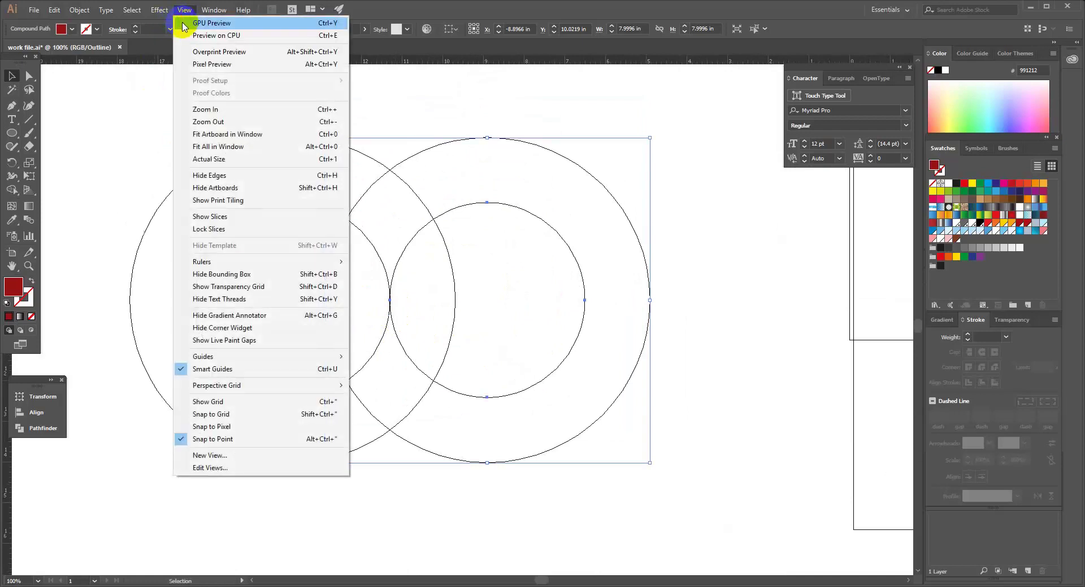
{"action": "left_click", "coordinate": [187, 22]}
Step: Fill the right-hand ring with yellow
{"action": "left_click", "coordinate": [697, 194]}
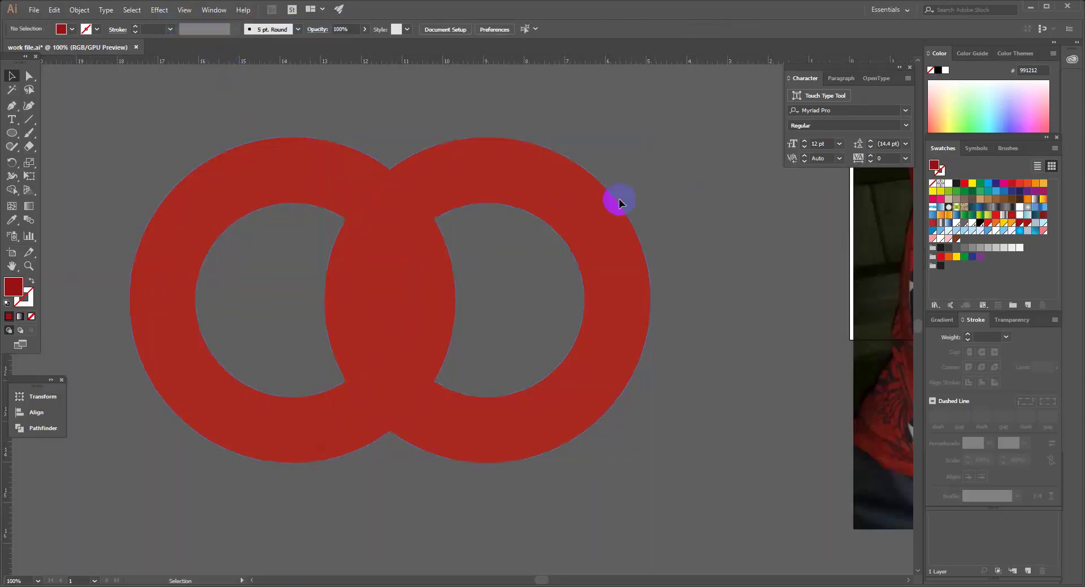
{"action": "left_click", "coordinate": [608, 208]}
{"action": "left_click", "coordinate": [971, 184]}
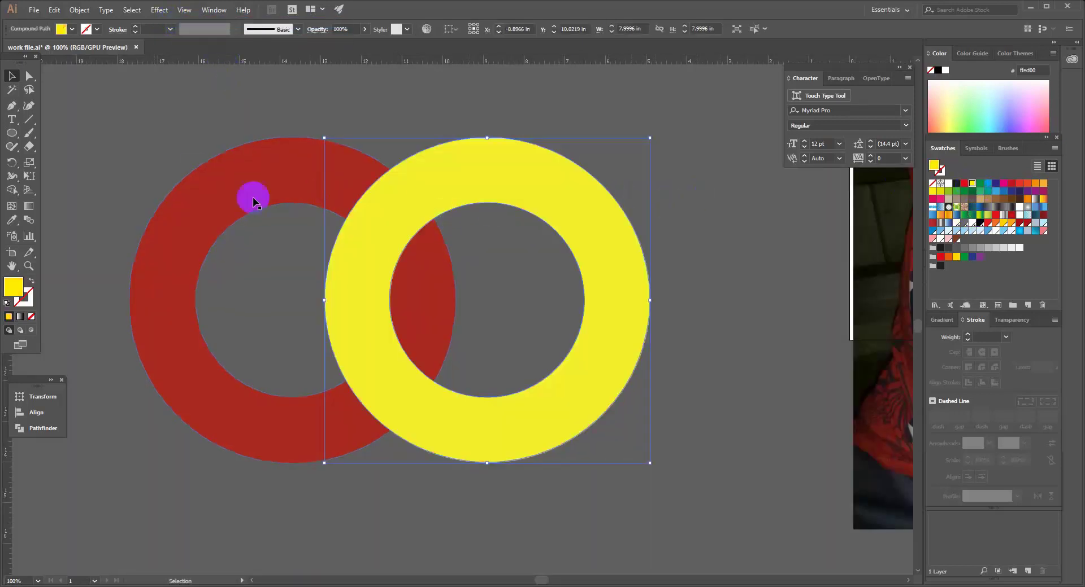
Step: Interlock both rings with Shape Builder, merging the upper overlap into the right ring and the lower overlap into the left ring
{"action": "left_click_drag", "start_coordinate": [629, 483], "coordinate": [689, 526]}
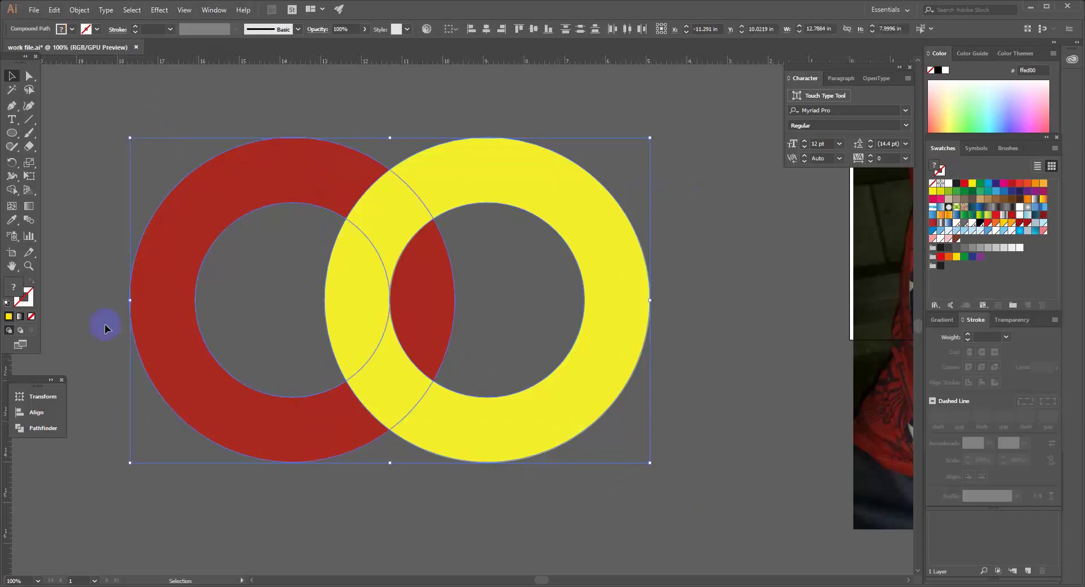
{"action": "left_click", "coordinate": [11, 192]}
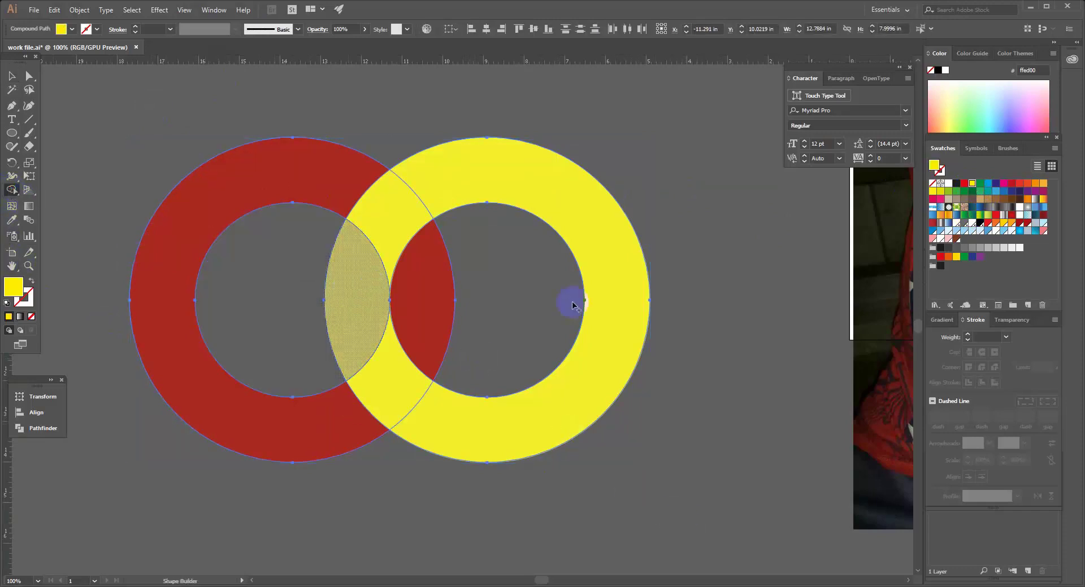
{"action": "scroll", "coordinate": [473, 290], "scroll_direction": "right", "scroll_amount": 5}
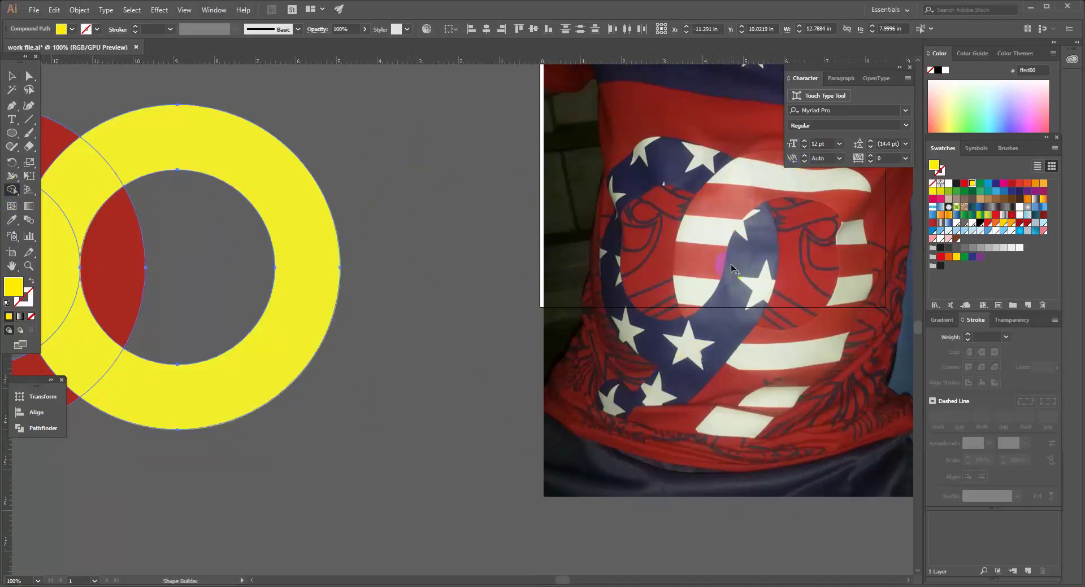
{"action": "scroll", "coordinate": [387, 292], "scroll_direction": "left", "scroll_amount": 4}
{"action": "mouse_move", "coordinate": [352, 170]}
{"action": "left_mouse_down"}
{"action": "mouse_move", "coordinate": [265, 228]}
{"action": "mouse_move", "coordinate": [263, 278]}
{"action": "mouse_move", "coordinate": [286, 194]}
{"action": "left_mouse_up"}
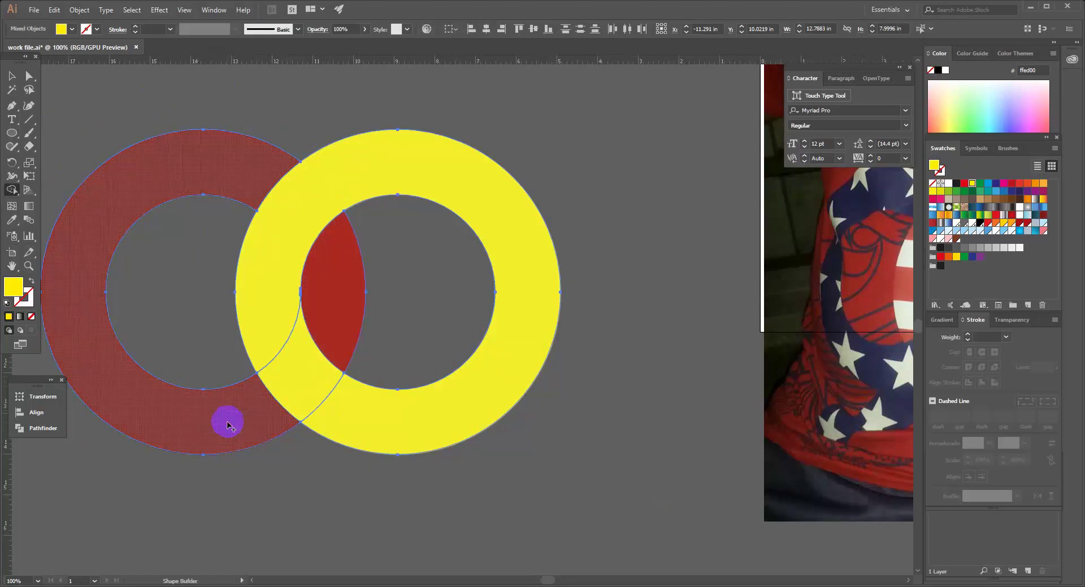
{"action": "mouse_move", "coordinate": [203, 438]}
{"action": "left_mouse_down"}
{"action": "mouse_move", "coordinate": [281, 387]}
{"action": "mouse_move", "coordinate": [329, 325]}
{"action": "mouse_move", "coordinate": [334, 290]}
{"action": "left_mouse_up"}
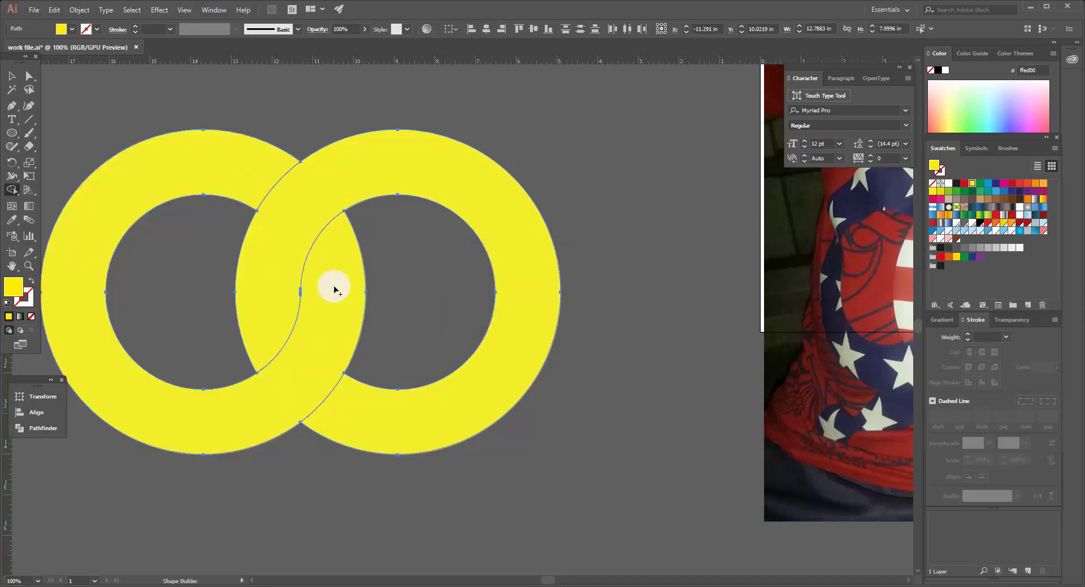
Step: Fill the left interlocked ring with bright red (e30613)
{"action": "left_click", "coordinate": [11, 76]}
{"action": "left_click", "coordinate": [113, 126]}
{"action": "left_click", "coordinate": [141, 164]}
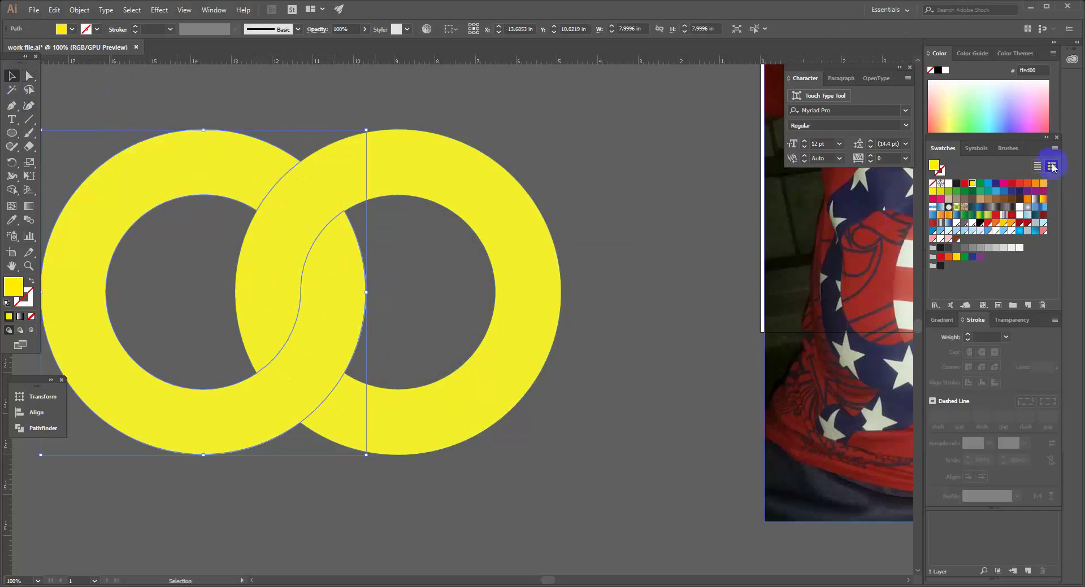
{"action": "left_click", "coordinate": [963, 186]}
{"action": "left_click", "coordinate": [402, 344]}
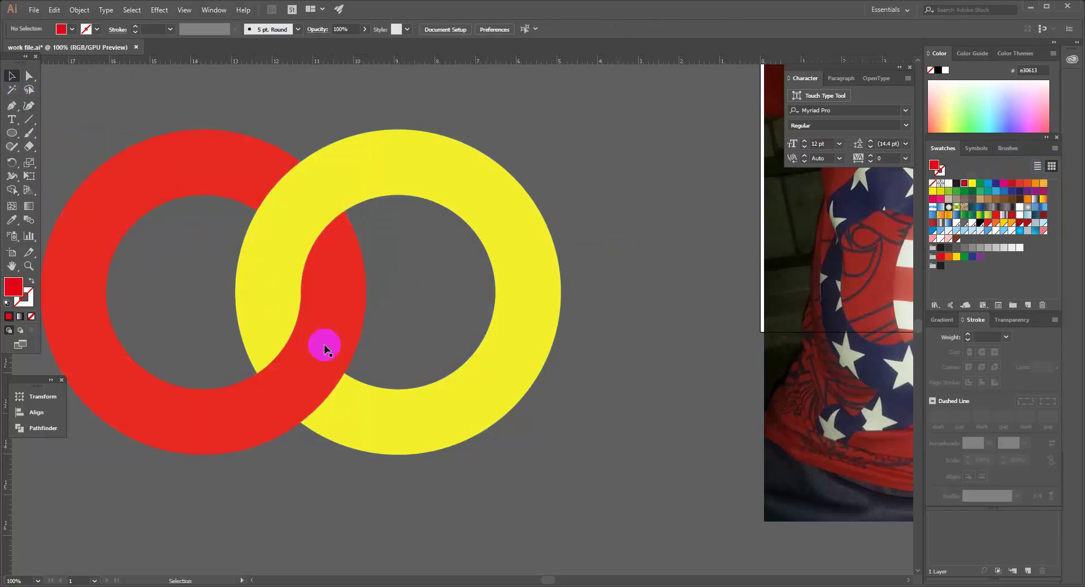
{"action": "left_click_drag", "start_coordinate": [371, 358], "coordinate": [425, 339]}
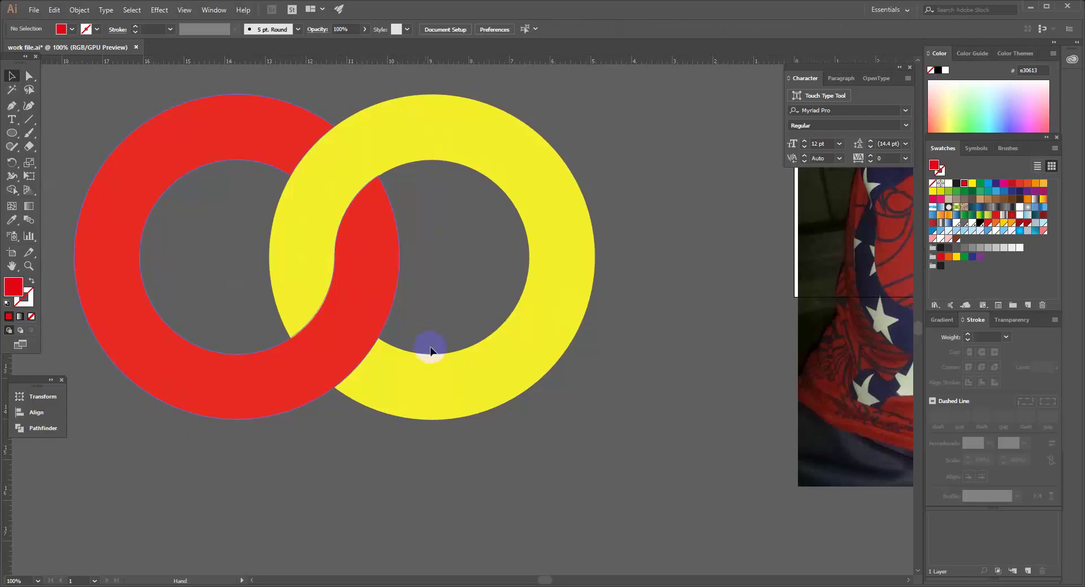
{"action": "left_click_drag", "start_coordinate": [819, 436], "coordinate": [665, 353]}
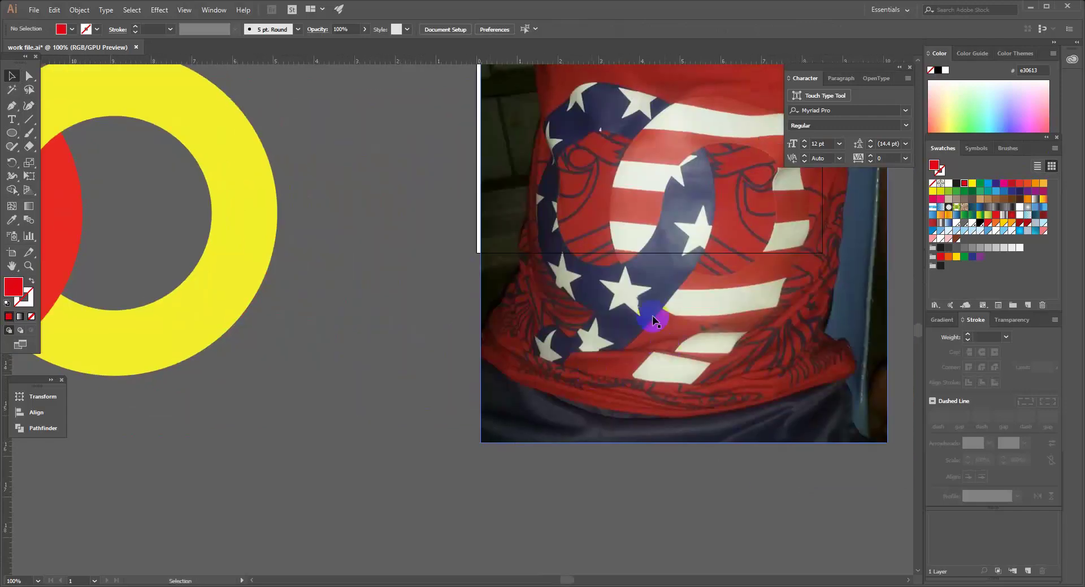
Step: Draw an unfilled, red-stroked curved tail about 4.06 by 5.67 in with the Pen tool, running down-left from the yellow ring's lower-right band
{"action": "left_click_drag", "start_coordinate": [383, 331], "coordinate": [613, 362]}
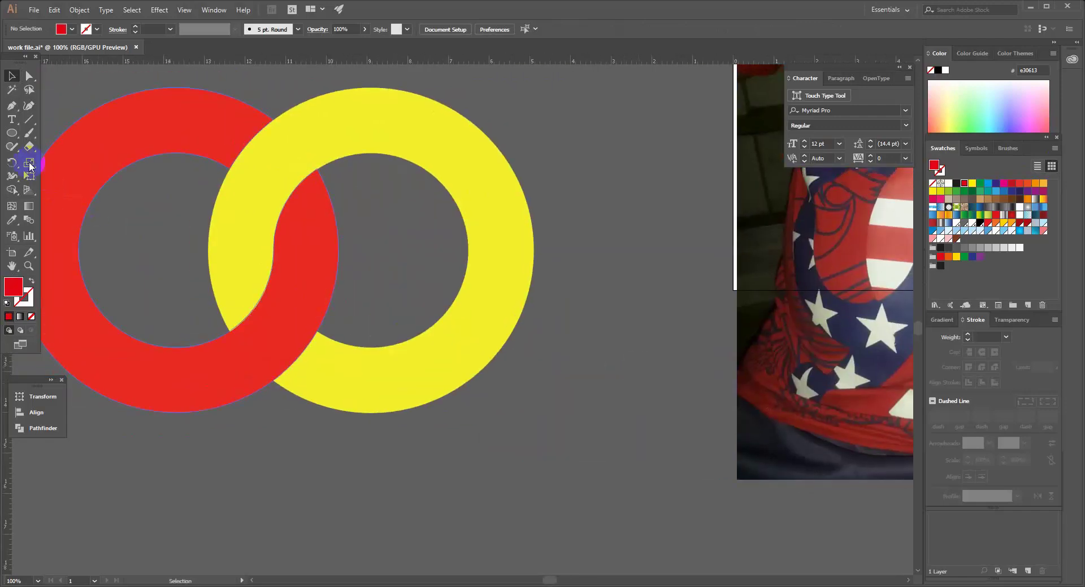
{"action": "left_click", "coordinate": [12, 106]}
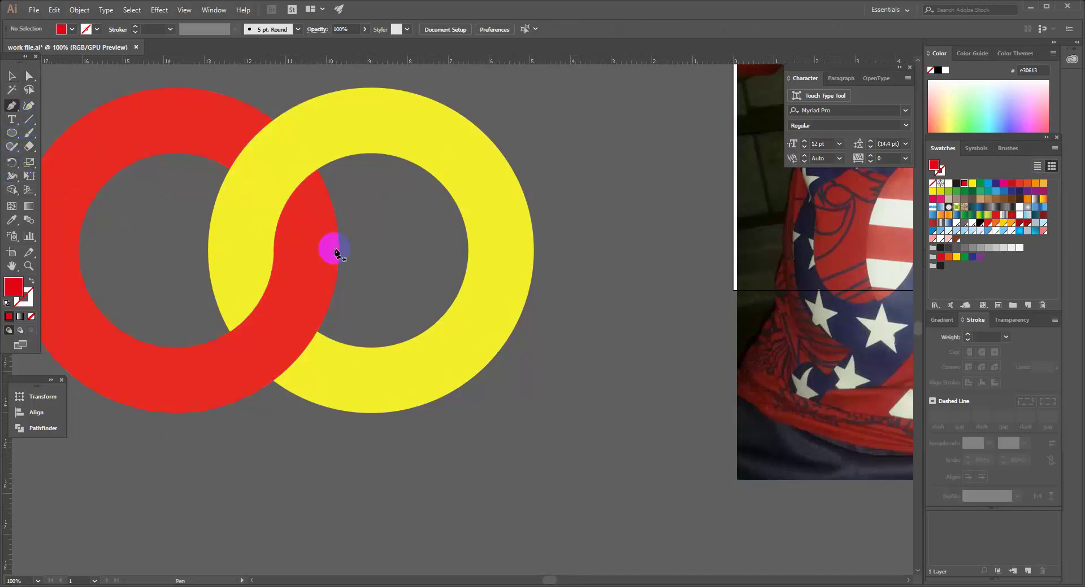
{"action": "left_click", "coordinate": [32, 284]}
{"action": "left_click_drag", "start_coordinate": [452, 350], "coordinate": [350, 316]}
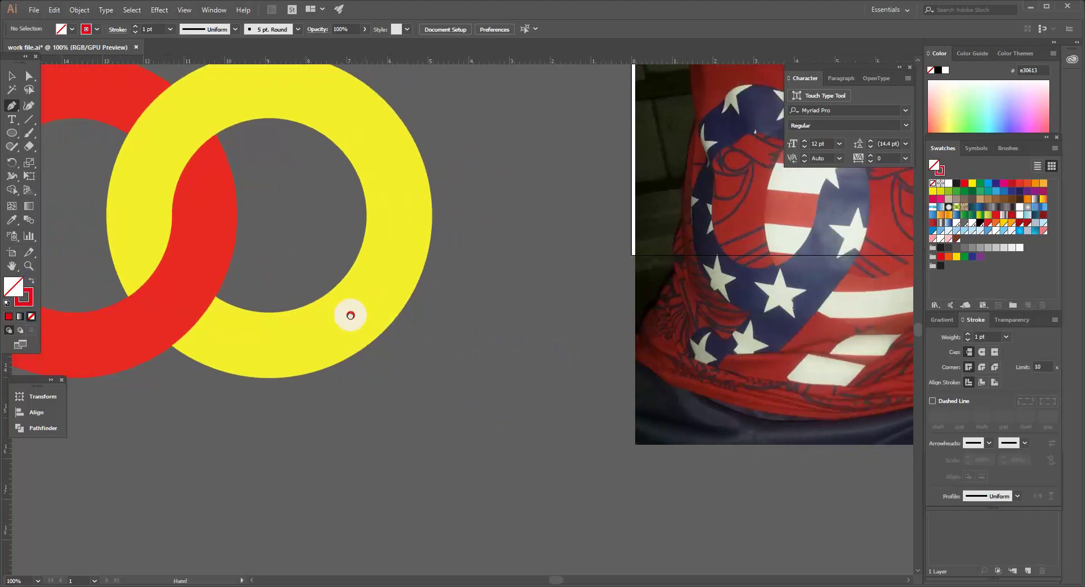
{"action": "scroll", "coordinate": [588, 291], "scroll_direction": "up", "scroll_amount": 1}
{"action": "scroll", "coordinate": [588, 291], "scroll_direction": "right", "scroll_amount": 1}
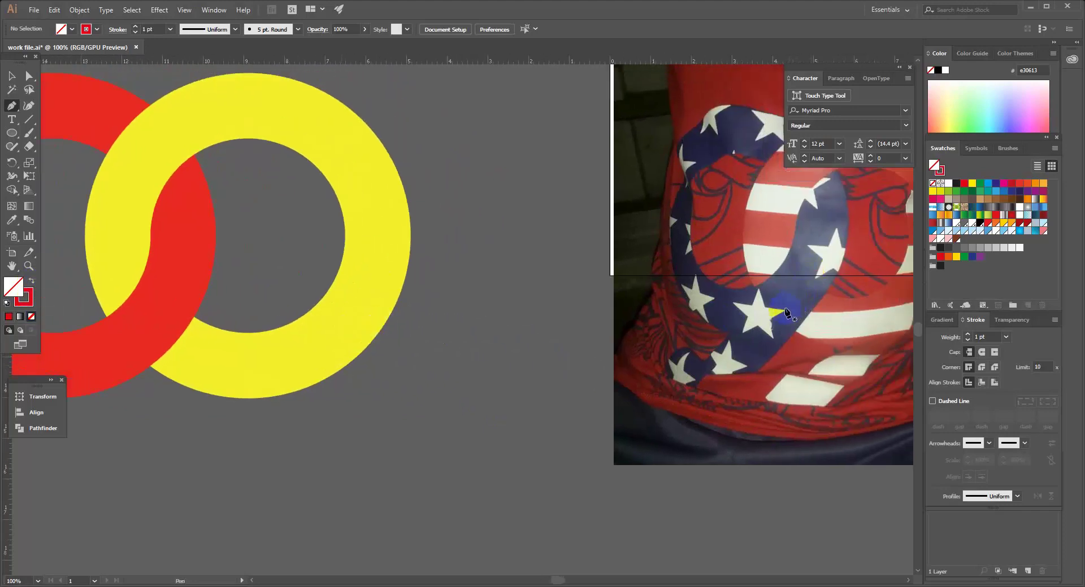
{"action": "left_click", "coordinate": [362, 286]}
{"action": "scroll", "coordinate": [426, 290], "scroll_direction": "left", "scroll_amount": 3}
{"action": "scroll", "coordinate": [426, 290], "scroll_direction": "down", "scroll_amount": 1}
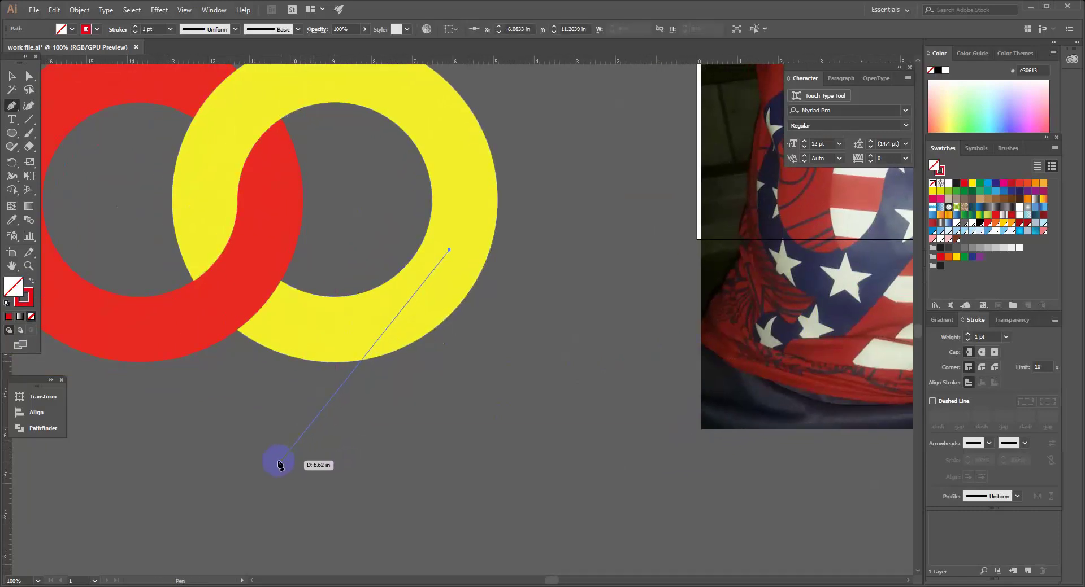
{"action": "left_click_drag", "start_coordinate": [284, 480], "coordinate": [218, 515]}
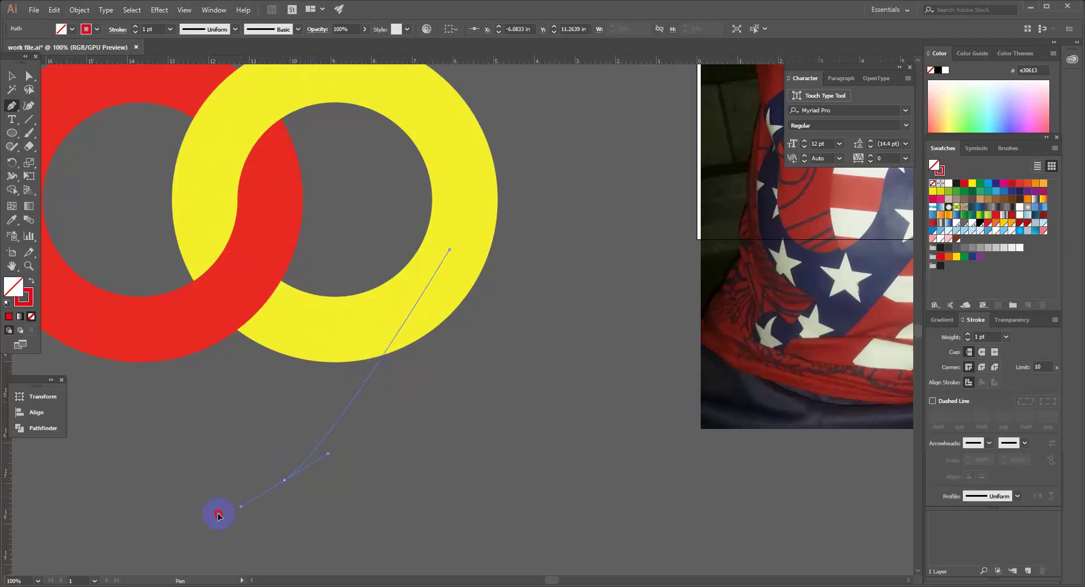
{"action": "left_click", "coordinate": [164, 562]}
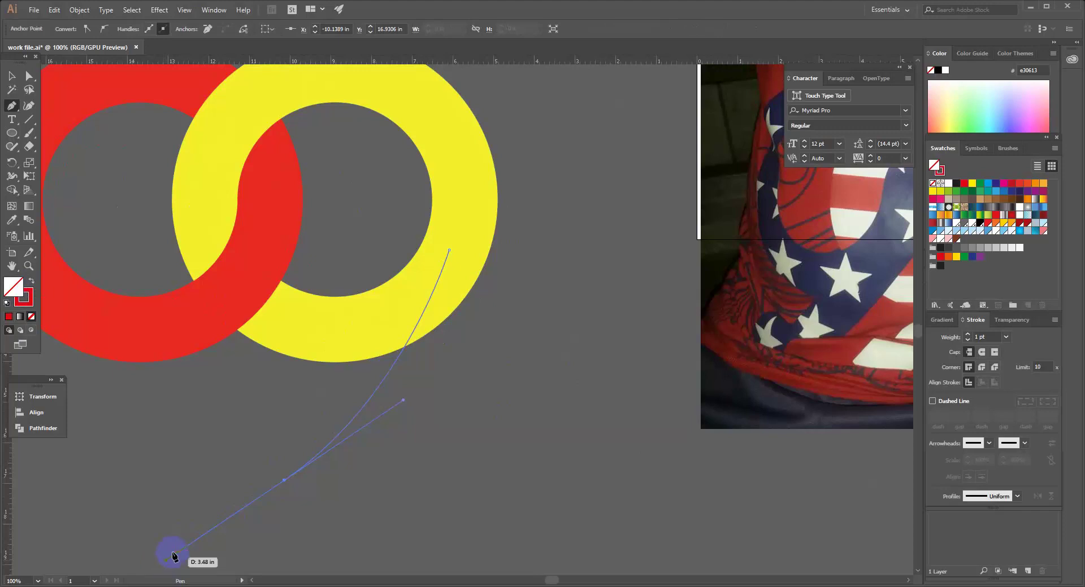
{"action": "left_click", "coordinate": [11, 77]}
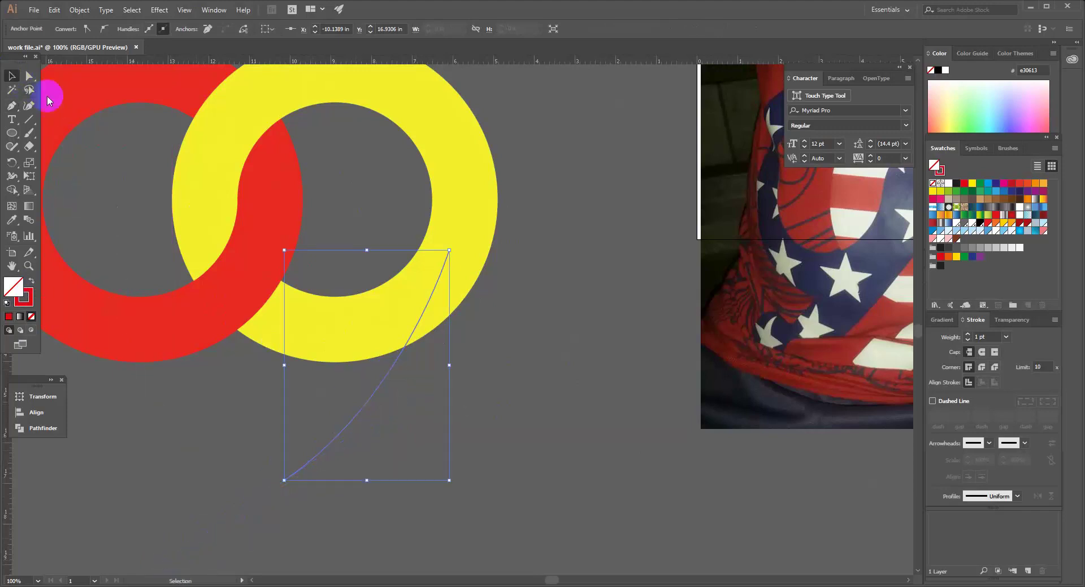
Step: Adjust the tail's stroke weight to match the ring's band width, trying 60, 80, 100 and 120 pt before settling on 110 pt
{"action": "left_click", "coordinate": [1005, 337]}
{"action": "left_click", "coordinate": [1033, 300]}
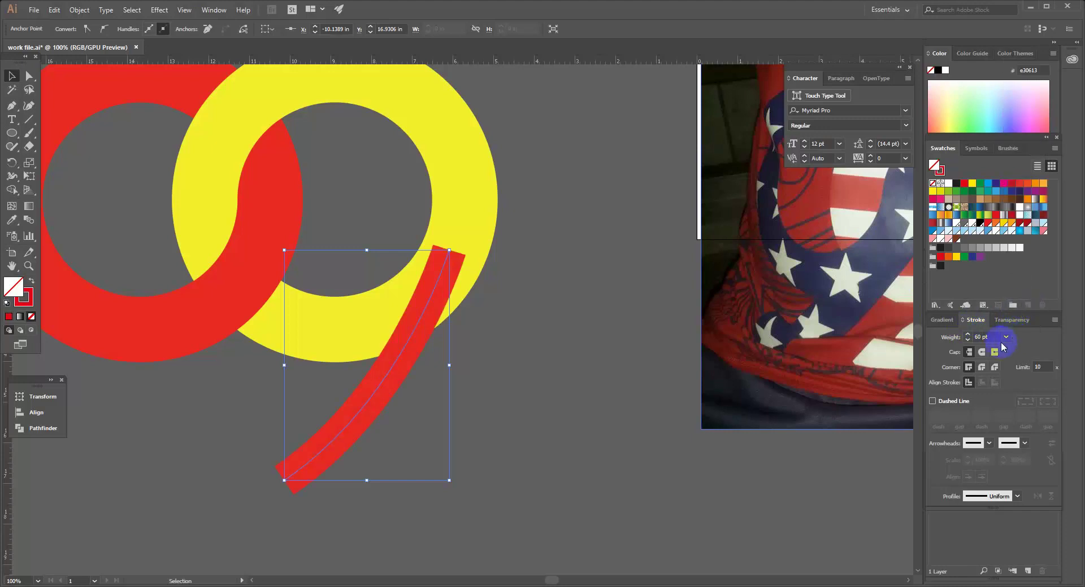
{"action": "left_click", "coordinate": [1005, 338]}
{"action": "left_click", "coordinate": [1034, 310]}
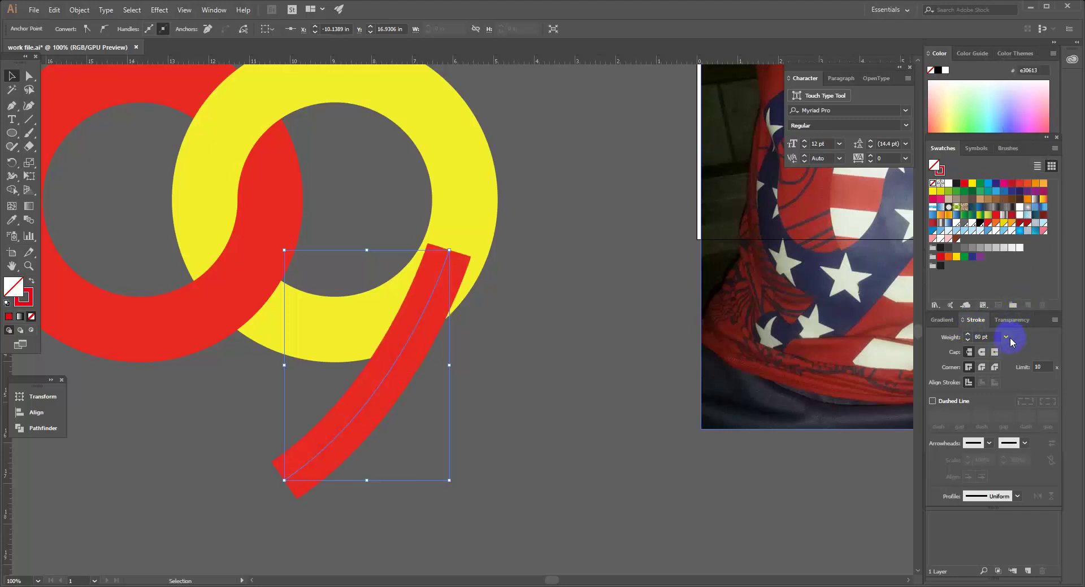
{"action": "left_click", "coordinate": [1006, 337]}
{"action": "left_click", "coordinate": [1020, 322]}
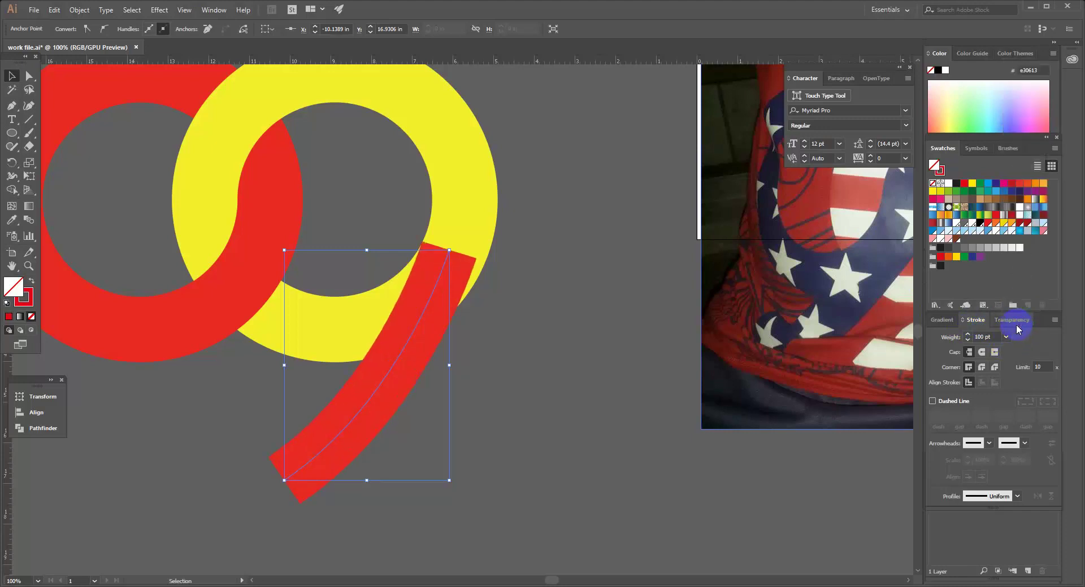
{"action": "key", "text": "ctrl+space"}
{"action": "left_click", "coordinate": [430, 283], "text": "ctrl"}
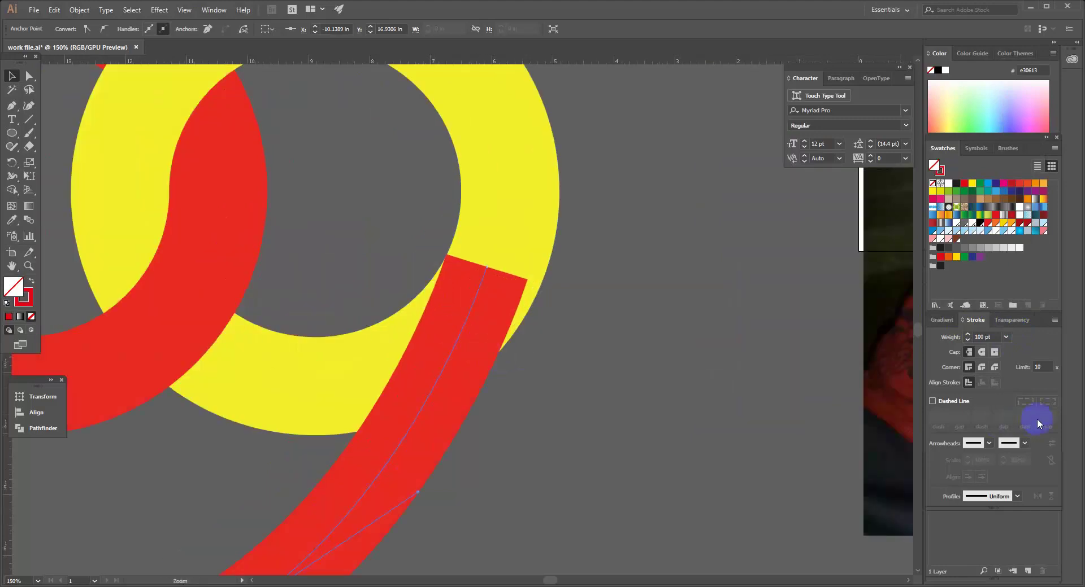
{"action": "type", "text": "120"}
{"action": "key", "text": "Return"}
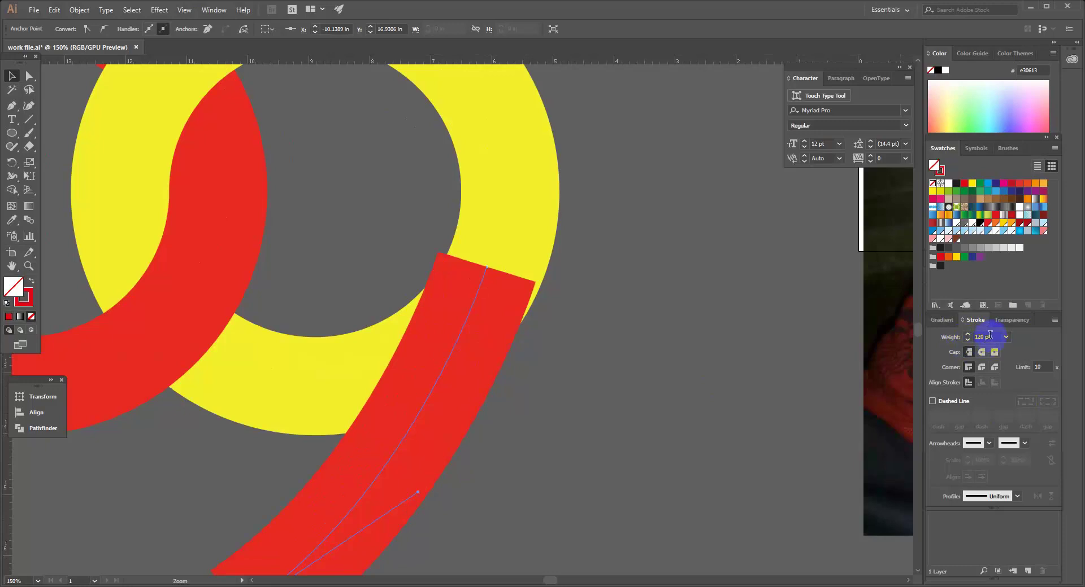
{"action": "type", "text": "110"}
{"action": "key", "text": "Return"}
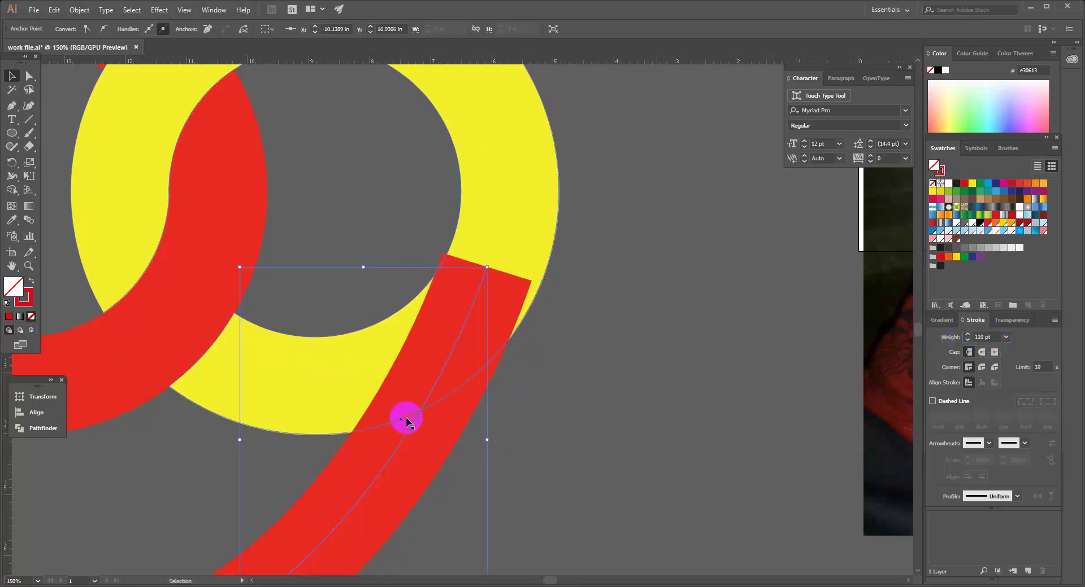
{"action": "left_click", "coordinate": [429, 331], "text": "ctrl"}
{"action": "left_click", "coordinate": [521, 309]}
{"action": "left_click_drag", "start_coordinate": [521, 310], "coordinate": [538, 301]}
{"action": "key", "text": "ctrl+z"}
{"action": "left_click", "coordinate": [663, 359]}
{"action": "left_click", "coordinate": [509, 390]}
{"action": "left_click", "coordinate": [434, 515]}
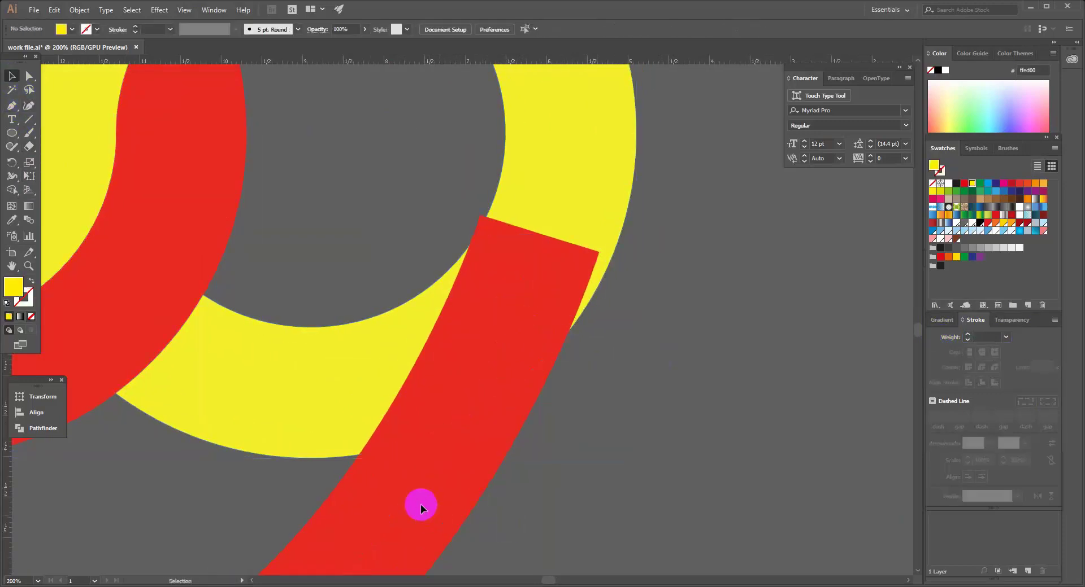
Step: Expand the red tail's 110 pt stroke into a filled shape
{"action": "left_click", "coordinate": [407, 498]}
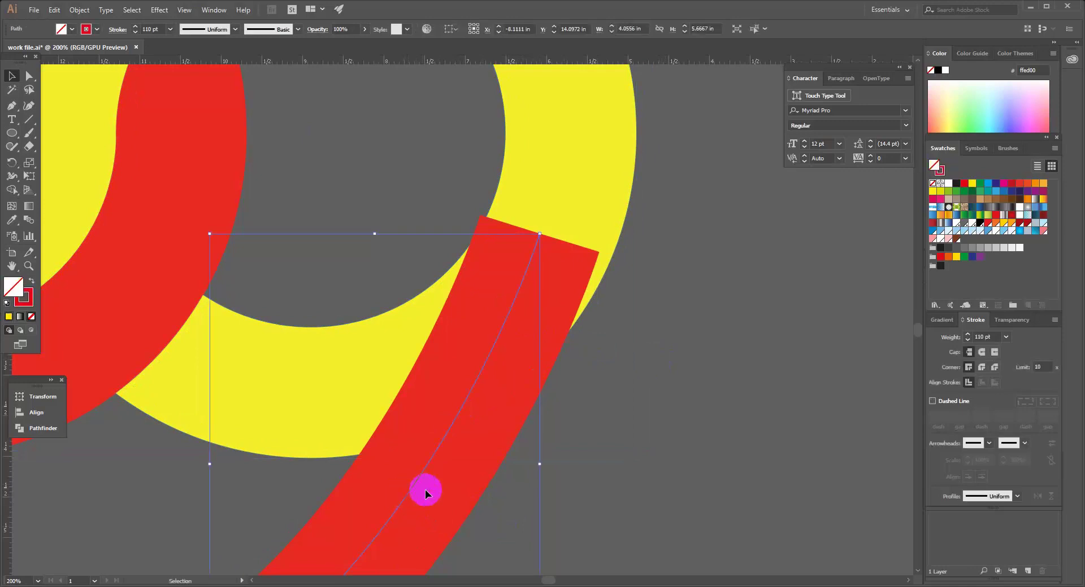
{"action": "left_click", "coordinate": [79, 11]}
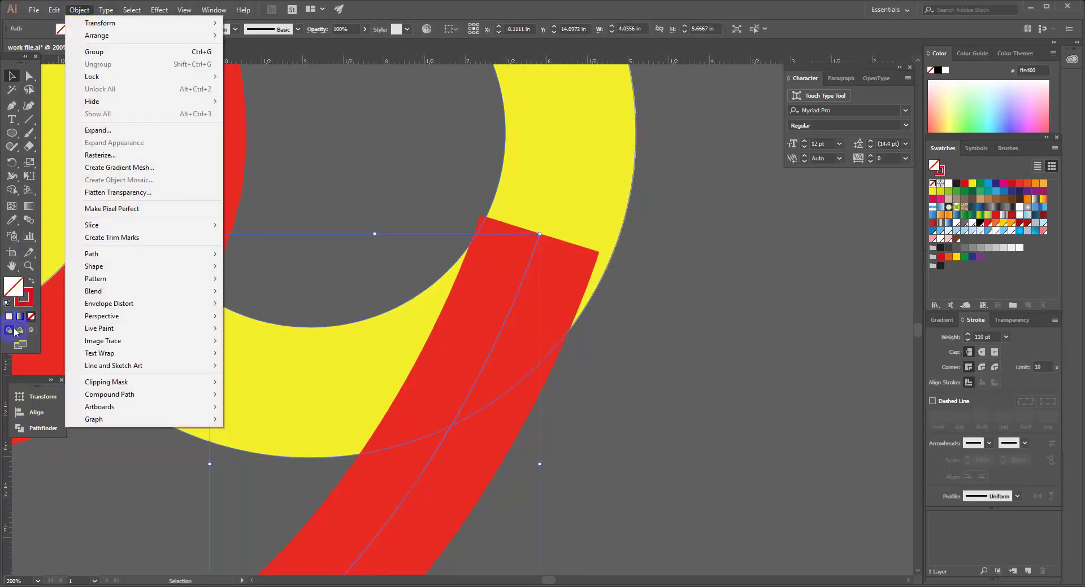
{"action": "left_click", "coordinate": [97, 130]}
{"action": "left_click", "coordinate": [524, 363]}
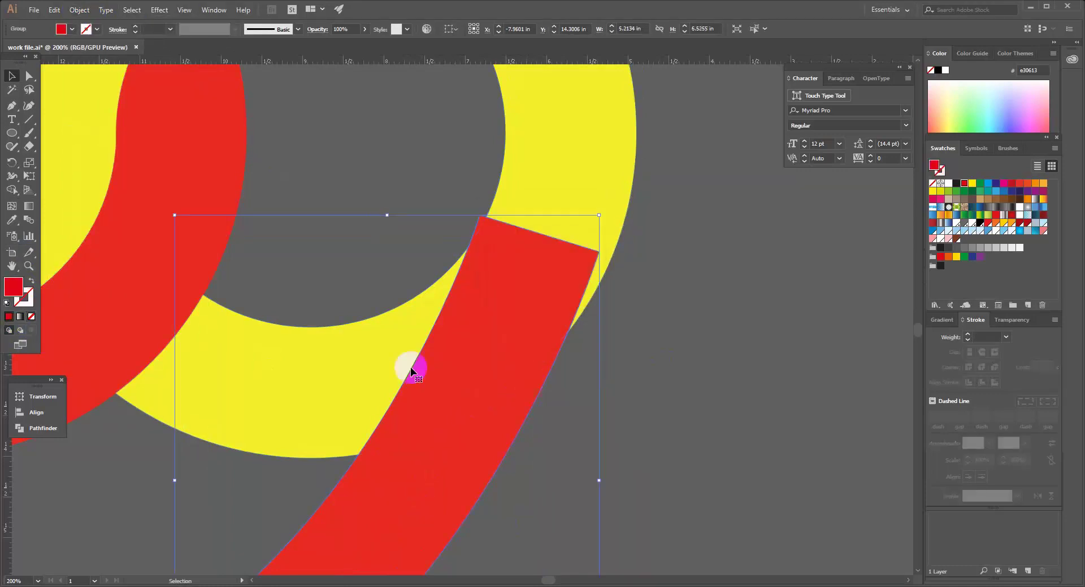
Step: Move the expanded tail slightly up and to the right so its upper end spans the yellow ring's band
{"action": "left_click", "coordinate": [678, 402]}
{"action": "left_click", "coordinate": [469, 403]}
{"action": "mouse_move", "coordinate": [472, 405]}
{"action": "left_mouse_down"}
{"action": "mouse_move", "coordinate": [487, 391]}
{"action": "mouse_move", "coordinate": [482, 399]}
{"action": "left_mouse_up"}
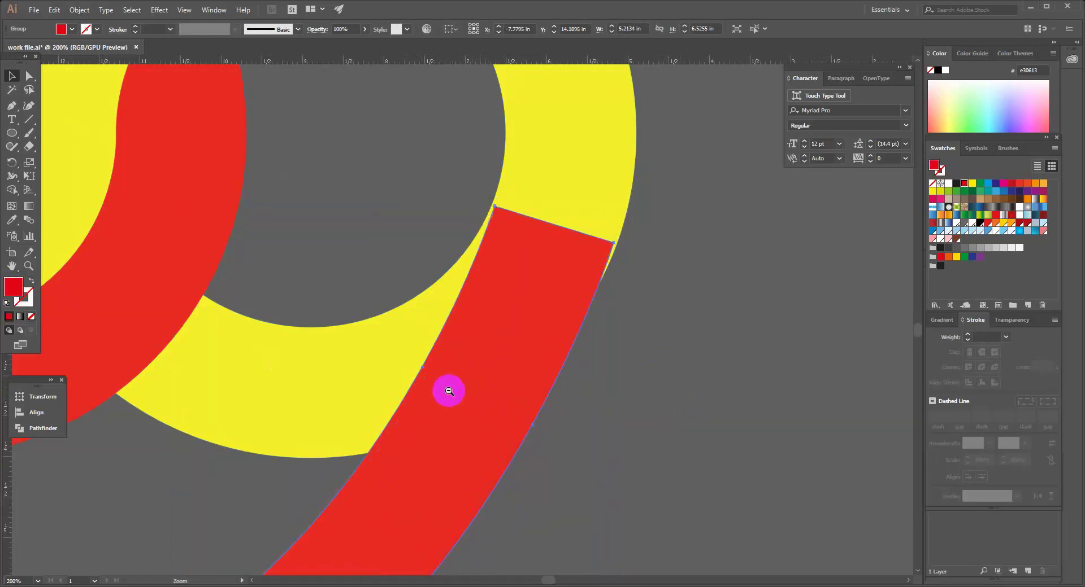
{"action": "key", "text": "ctrl+minus"}
{"action": "key", "text": "ctrl+minus"}
Step: Duplicate the tail horizontally about 4.8 in to the left, onto the red ring's lower-right band
{"action": "left_click_drag", "start_coordinate": [444, 338], "coordinate": [372, 471]}
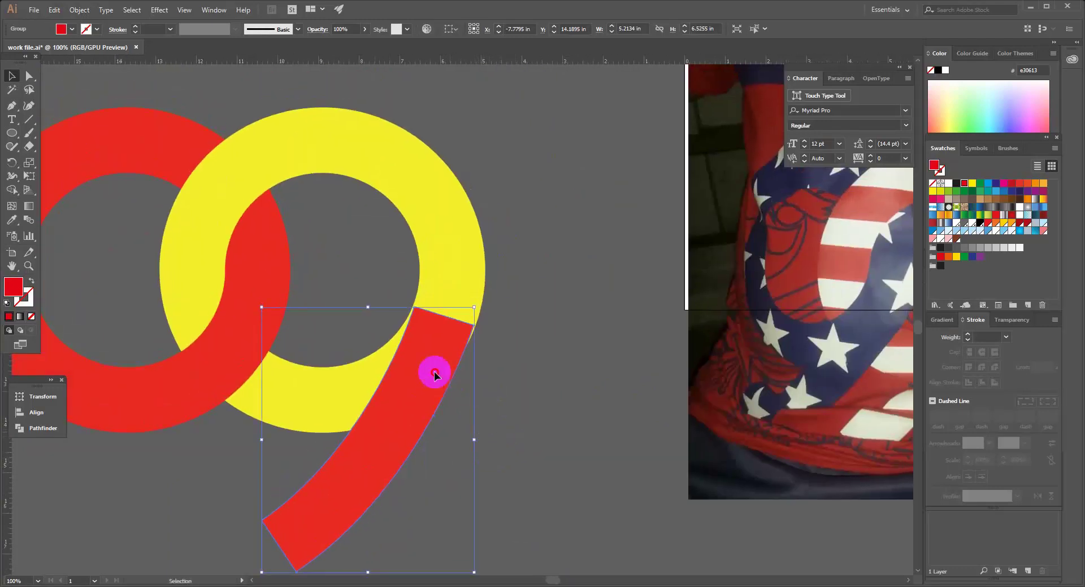
{"action": "left_click", "coordinate": [503, 401]}
{"action": "left_click", "coordinate": [397, 413]}
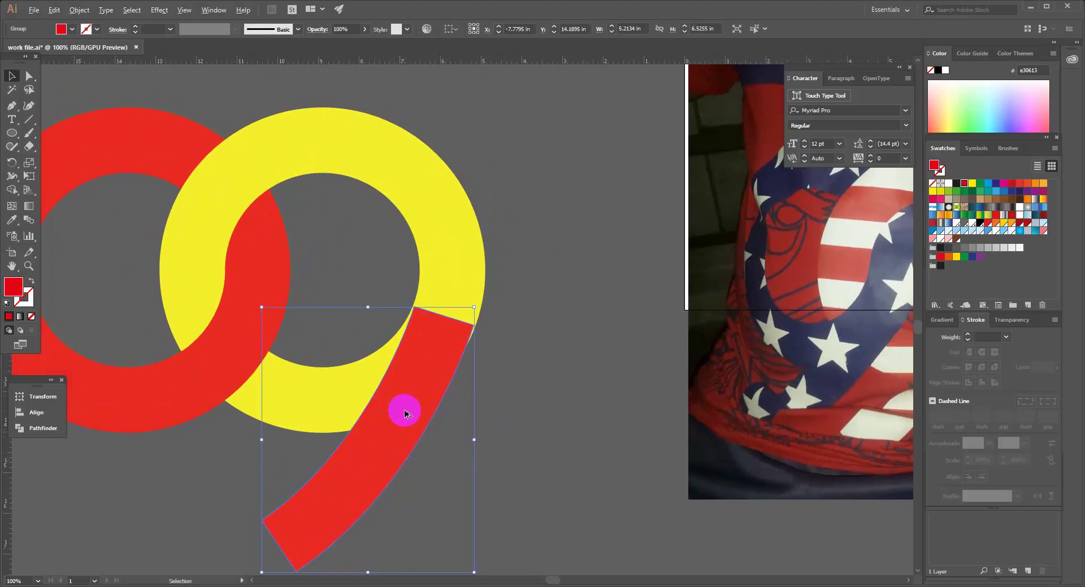
{"action": "left_click_drag", "start_coordinate": [405, 414], "coordinate": [210, 407]}
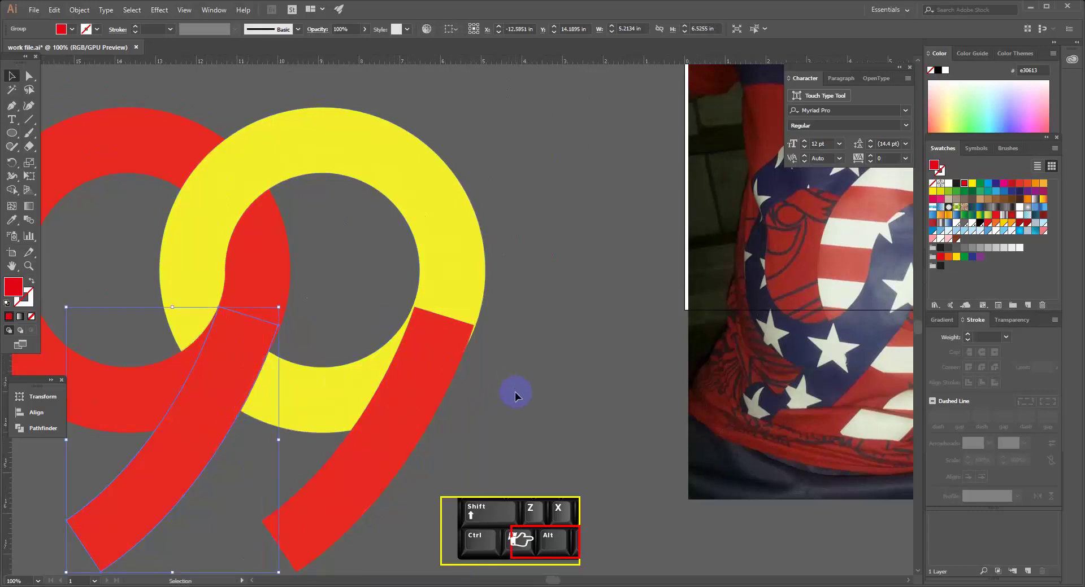
Step: Merge the yellow ring and its tail into one red 9 with Shape Builder
{"action": "left_click", "coordinate": [380, 305]}
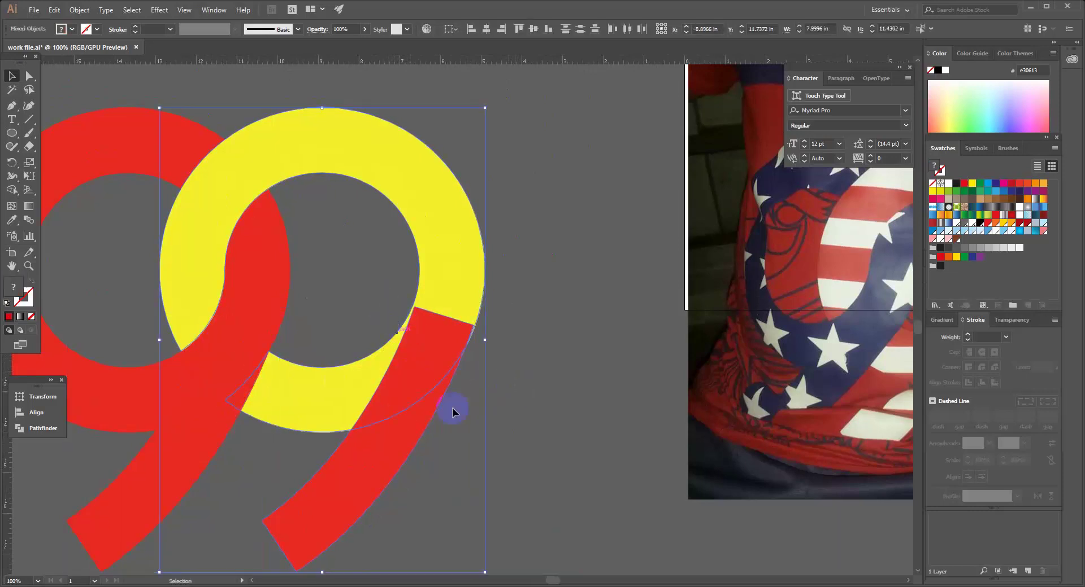
{"action": "left_click", "coordinate": [426, 416]}
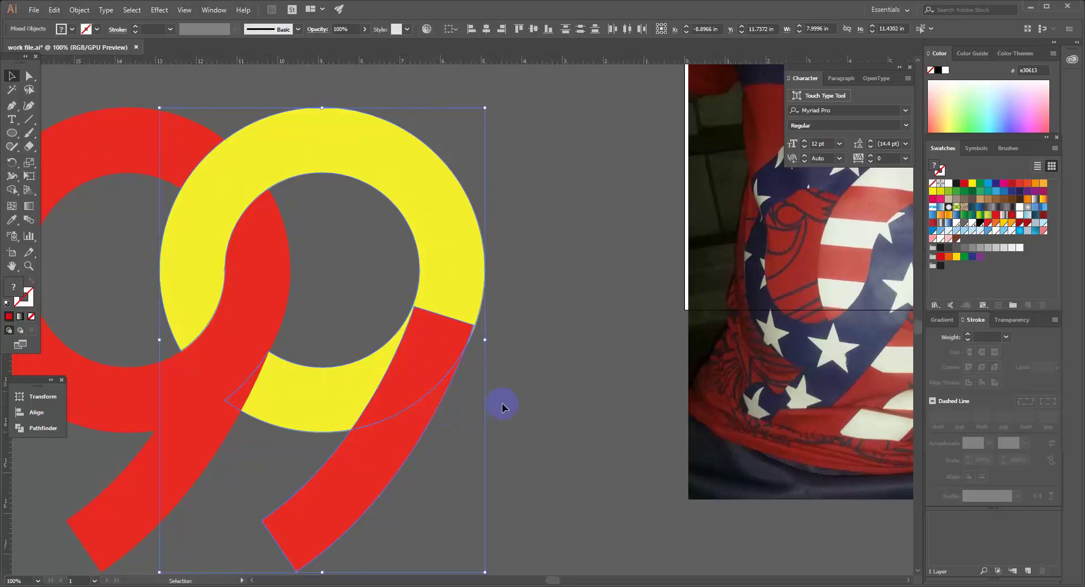
{"action": "left_click", "coordinate": [11, 195]}
{"action": "left_click_drag", "start_coordinate": [449, 301], "coordinate": [388, 452]}
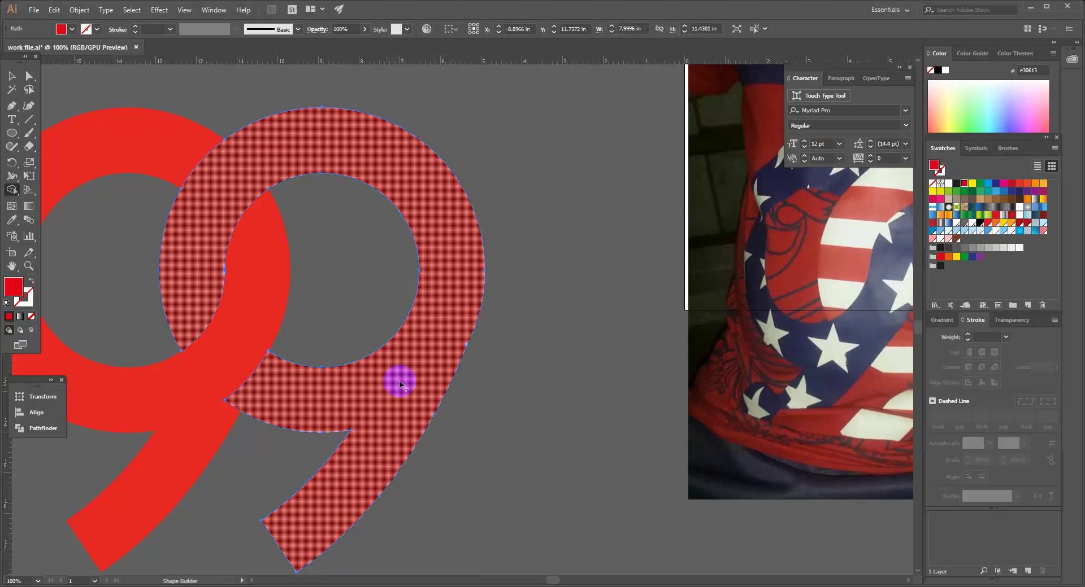
Step: Merge the left red ring and the duplicated tail into one 9 with Shape Builder
{"action": "key", "text": "z"}
{"action": "left_click", "coordinate": [208, 373]}
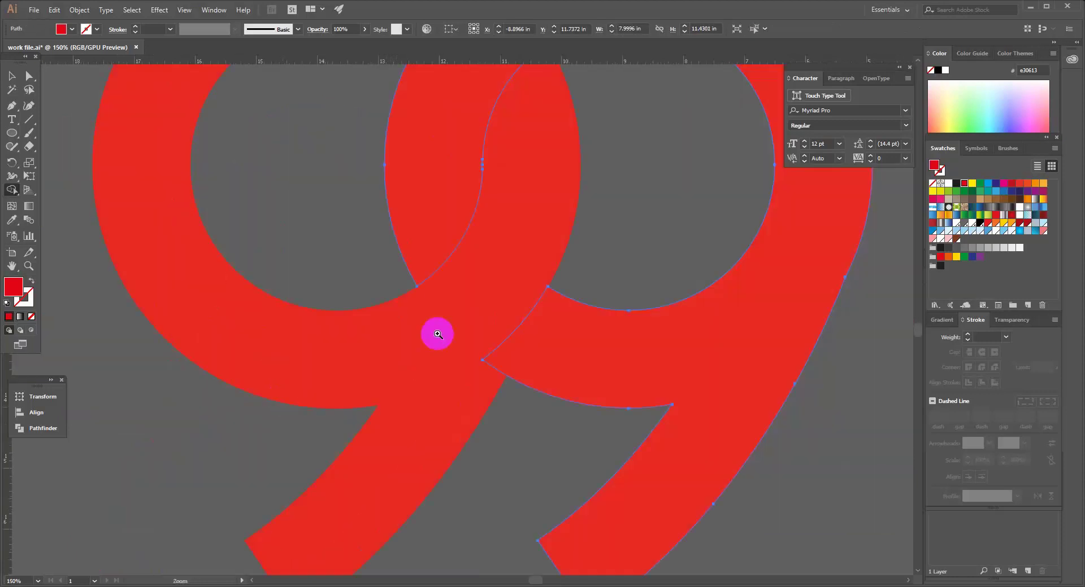
{"action": "left_click_drag", "start_coordinate": [428, 303], "coordinate": [381, 331]}
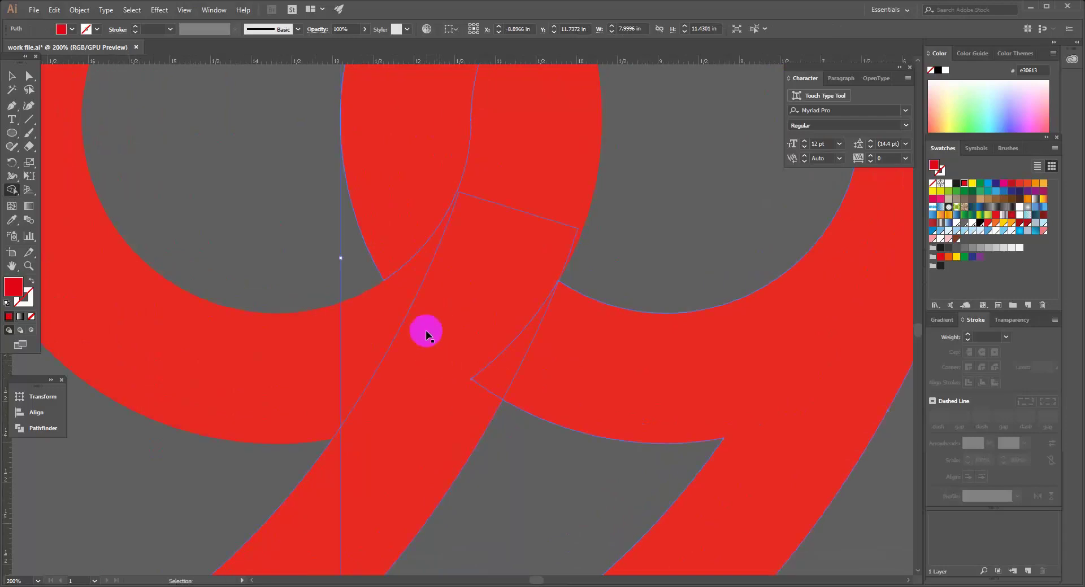
{"action": "left_click", "coordinate": [184, 320]}
{"action": "left_click", "coordinate": [270, 435]}
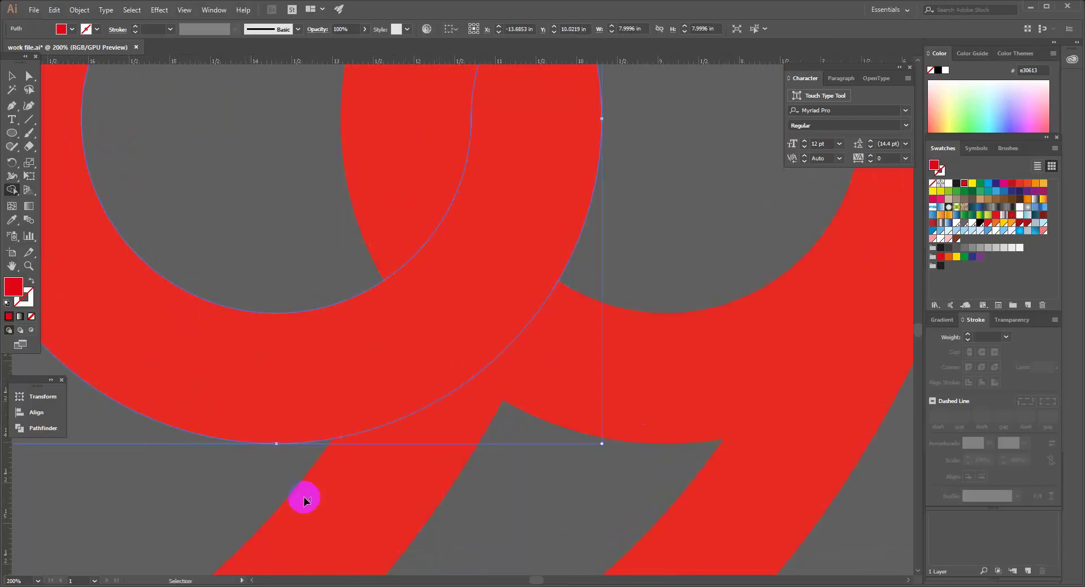
{"action": "left_click", "coordinate": [339, 520], "text": "shift"}
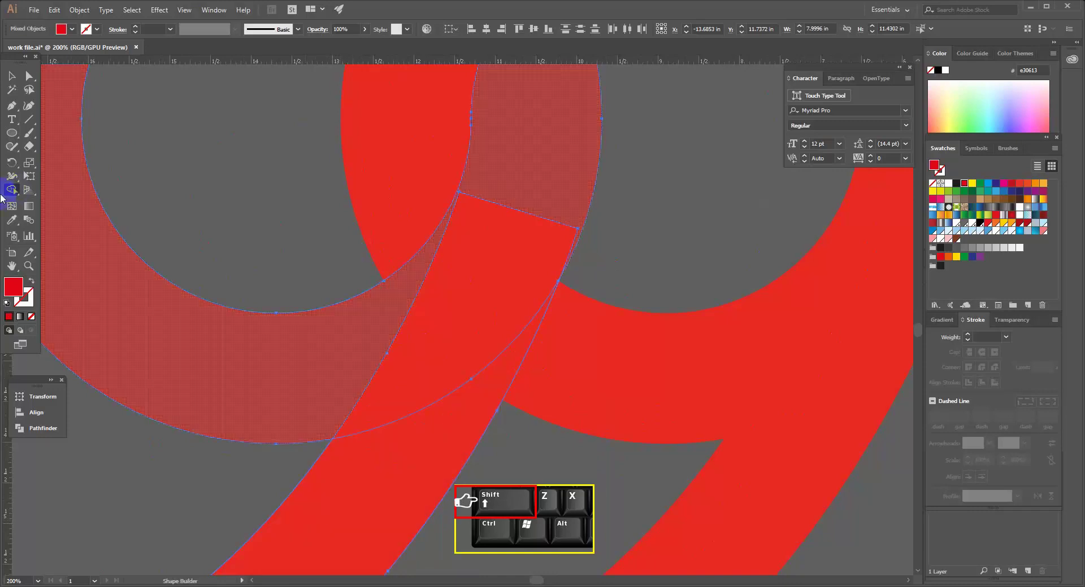
{"action": "mouse_move", "coordinate": [511, 186]}
{"action": "left_mouse_down"}
{"action": "mouse_move", "coordinate": [468, 379]}
{"action": "mouse_move", "coordinate": [412, 448]}
{"action": "left_mouse_up"}
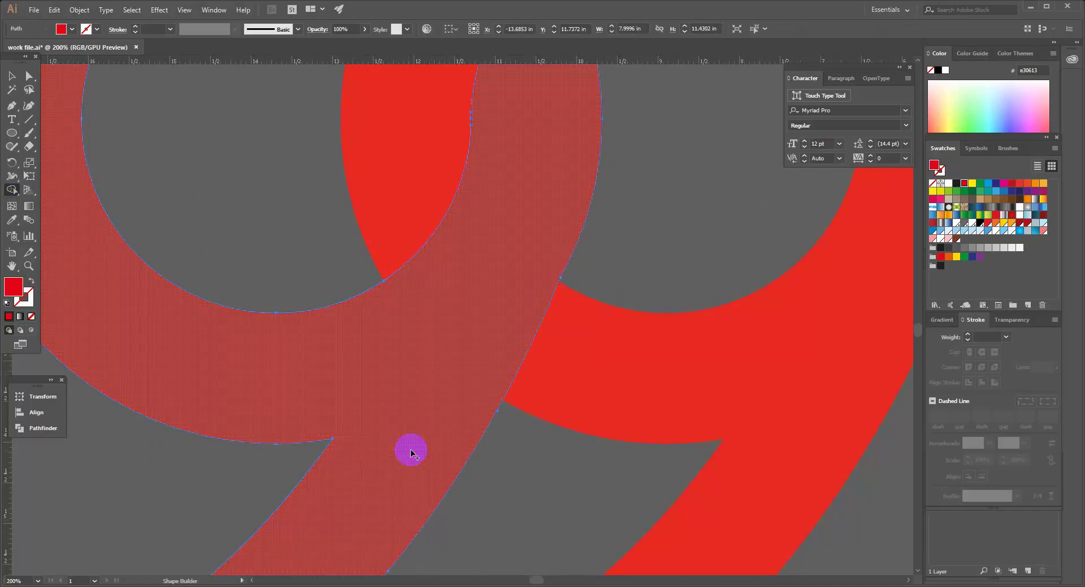
{"action": "left_click", "coordinate": [506, 289], "text": "ctrl+alt"}
{"action": "left_click", "coordinate": [506, 289], "text": "ctrl+alt"}
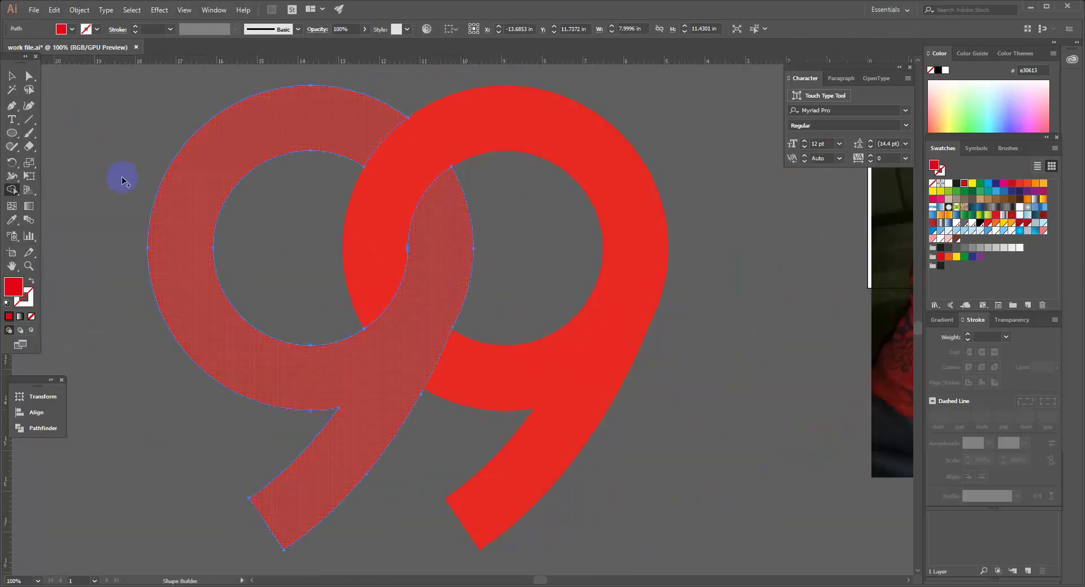
Step: Fill the left 9 with yellow (ffed00)
{"action": "left_click", "coordinate": [12, 76]}
{"action": "left_click", "coordinate": [107, 96]}
{"action": "left_click", "coordinate": [221, 151]}
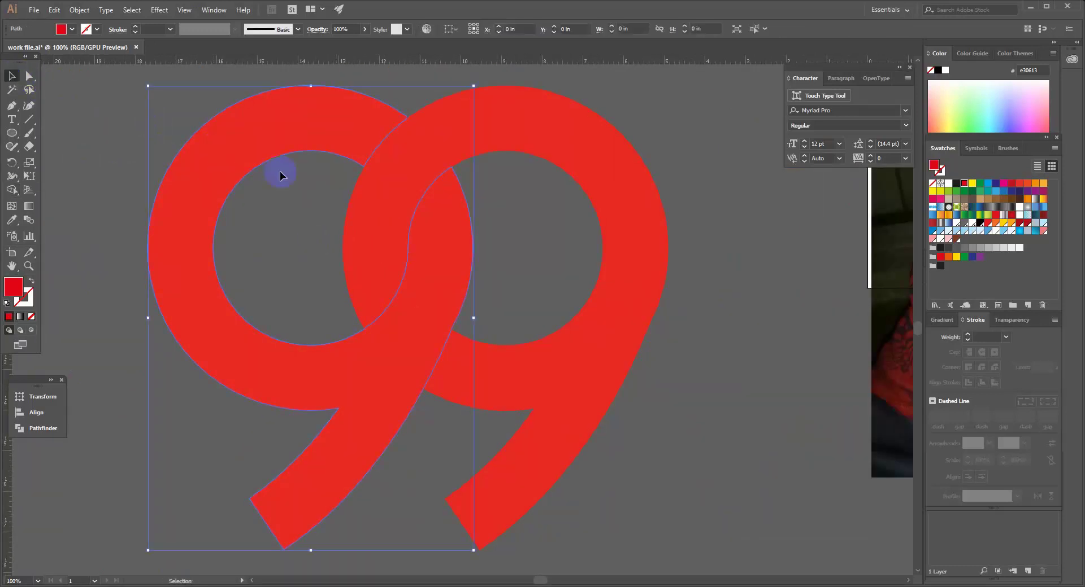
{"action": "left_click", "coordinate": [972, 185]}
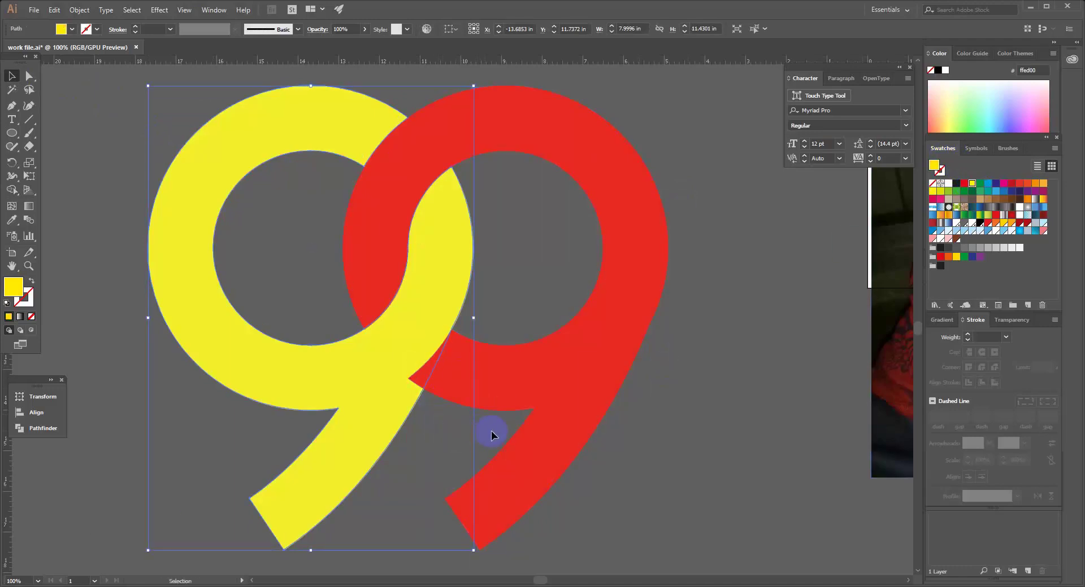
Step: Merge the leftover red piece at the tail overlap into the yellow 9 with Shape Builder
{"action": "left_click_drag", "start_coordinate": [489, 433], "coordinate": [357, 316]}
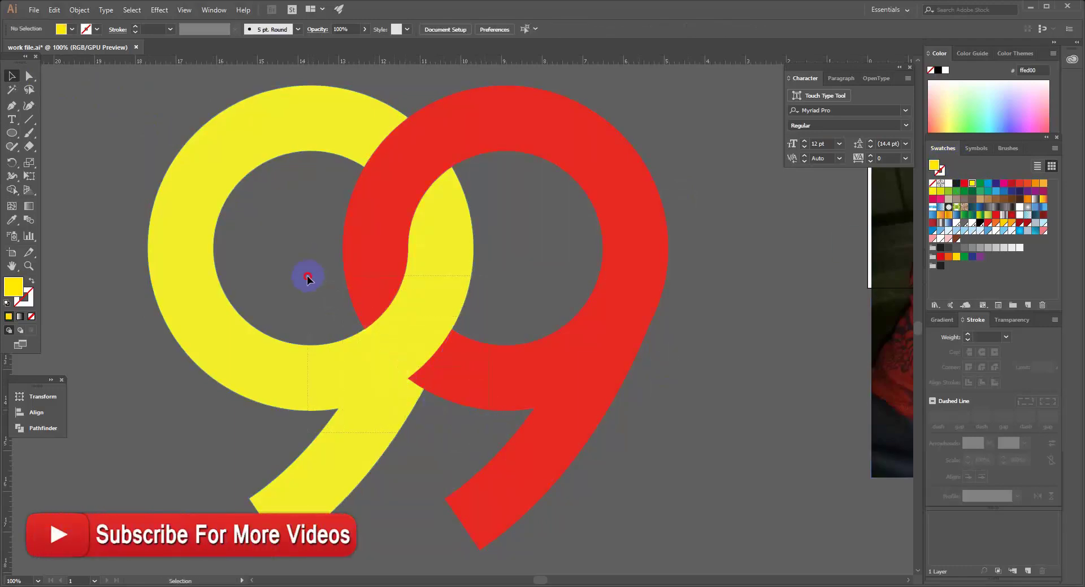
{"action": "left_click_drag", "start_coordinate": [307, 276], "coordinate": [321, 279]}
{"action": "left_click", "coordinate": [11, 190]}
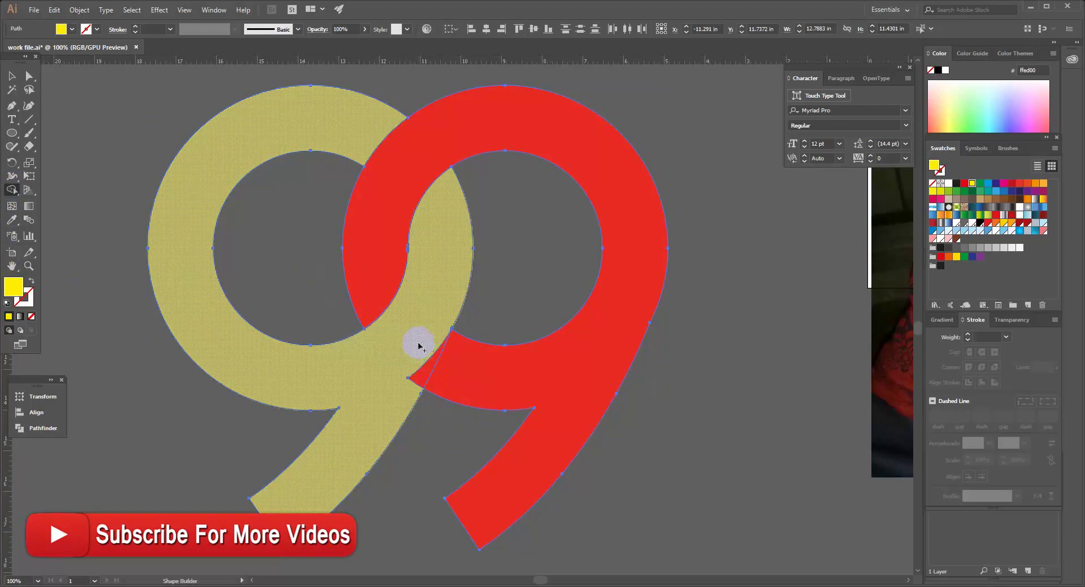
{"action": "mouse_move", "coordinate": [417, 346]}
{"action": "left_mouse_down"}
{"action": "mouse_move", "coordinate": [426, 369]}
{"action": "mouse_move", "coordinate": [400, 388]}
{"action": "left_mouse_up"}
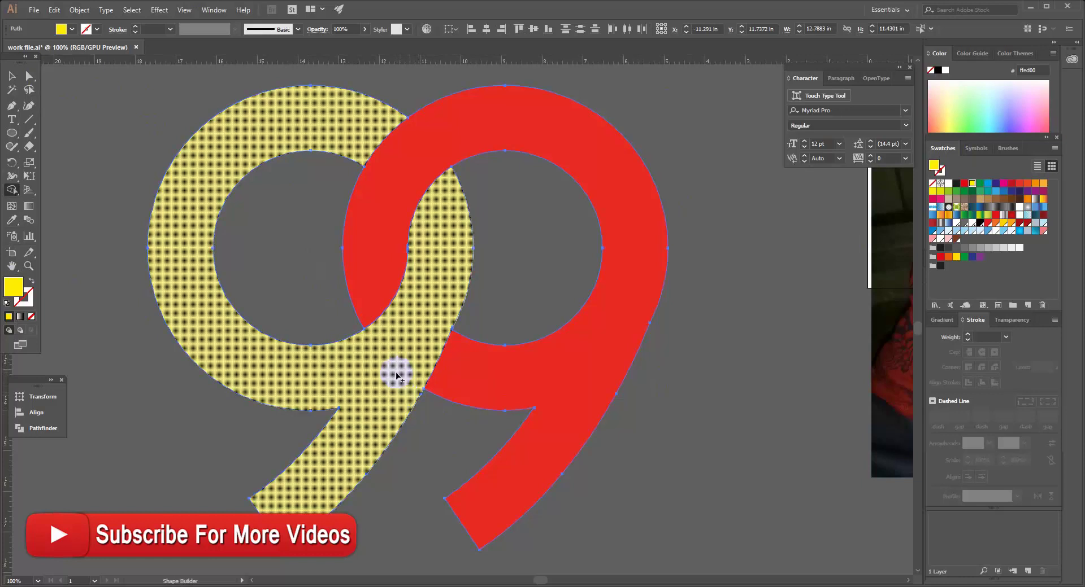
{"action": "left_click", "coordinate": [12, 90]}
{"action": "left_click", "coordinate": [125, 163]}
Step: Fill the left 9 with navy and the right 9 with off-white, sampling both colours from the T-shirt photo
{"action": "key", "text": "space"}
{"action": "left_click_drag", "start_coordinate": [402, 316], "coordinate": [375, 329]}
{"action": "left_click", "coordinate": [370, 309], "text": "ctrl+alt"}
{"action": "left_click_drag", "start_coordinate": [543, 285], "coordinate": [346, 307]}
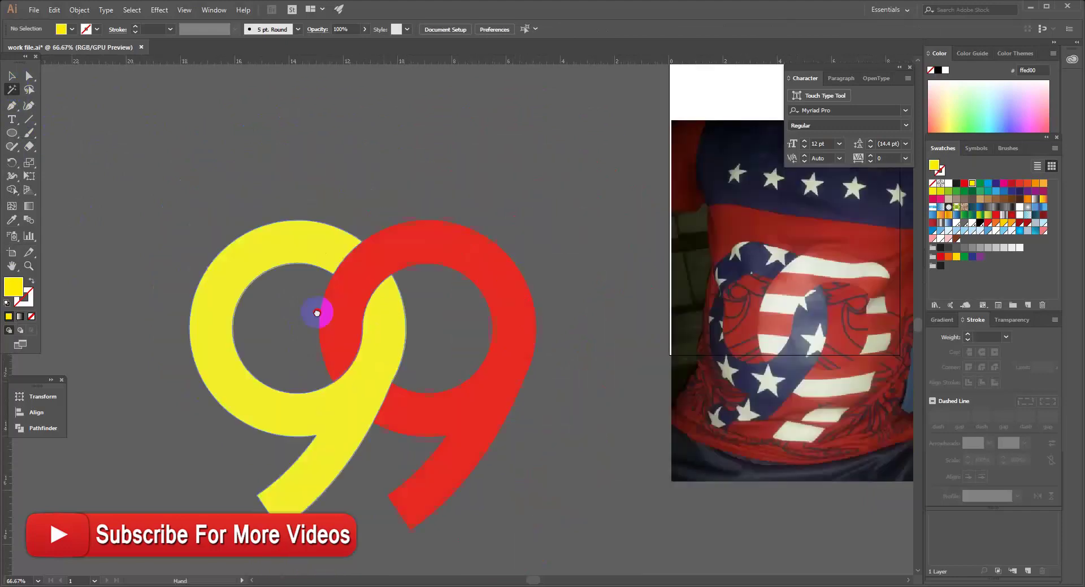
{"action": "left_click", "coordinate": [762, 291]}
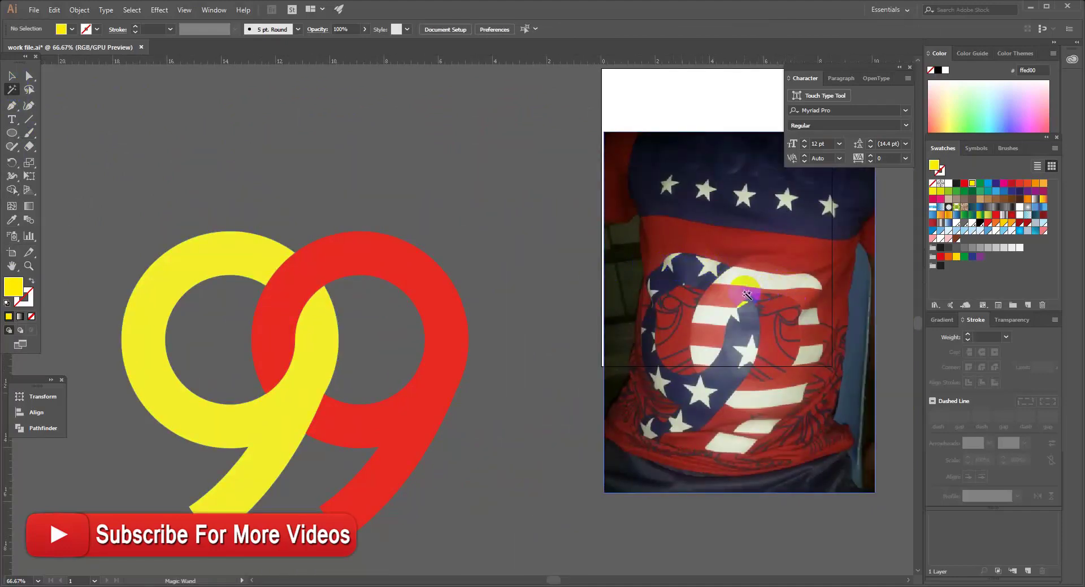
{"action": "left_click", "coordinate": [12, 76]}
{"action": "left_click", "coordinate": [206, 261]}
{"action": "left_click", "coordinate": [16, 226]}
{"action": "left_click", "coordinate": [689, 270]}
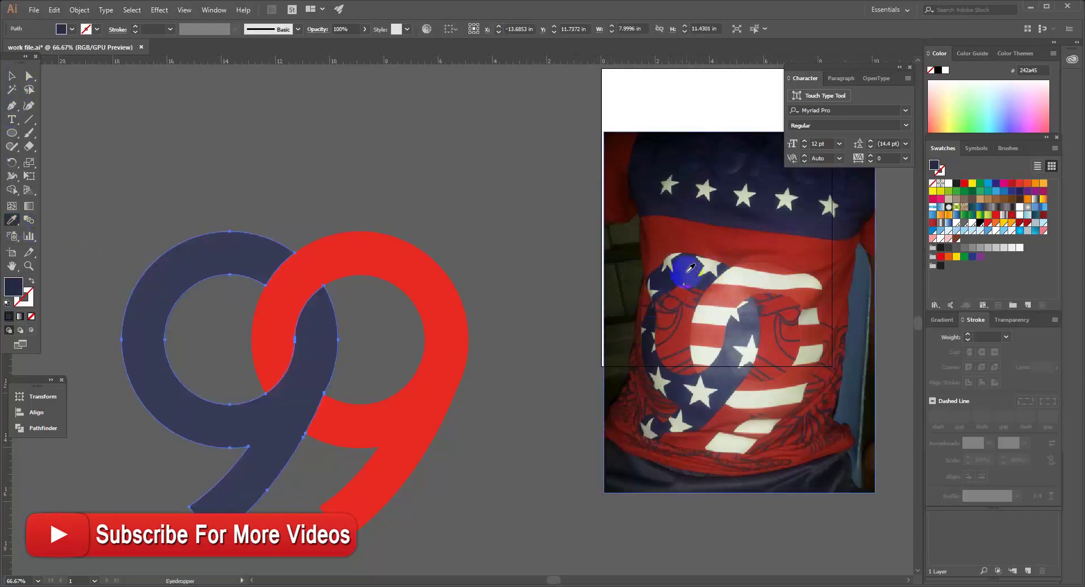
{"action": "left_click", "coordinate": [434, 291], "text": "ctrl"}
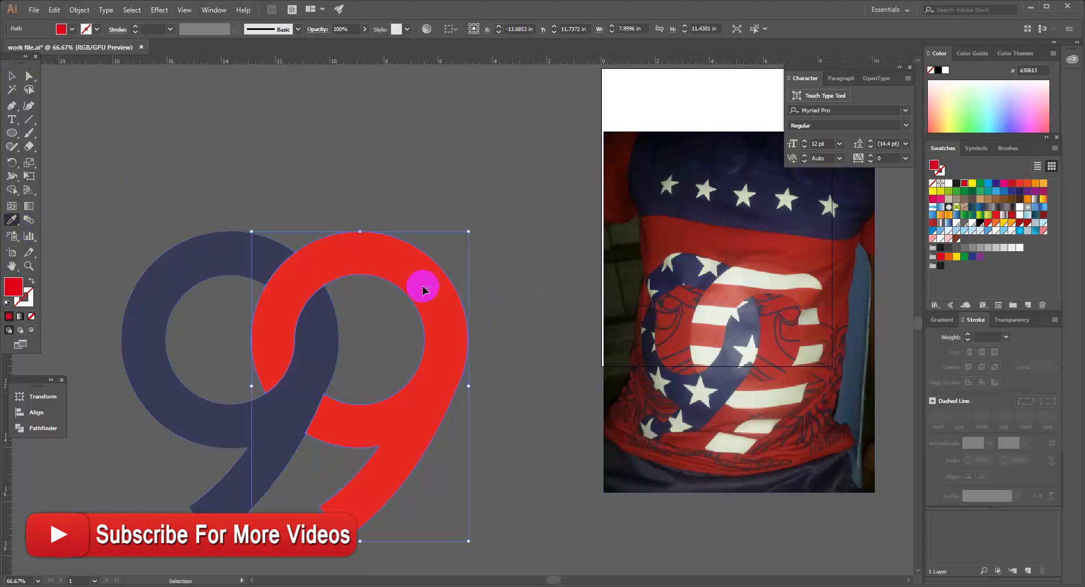
{"action": "left_click", "coordinate": [744, 275]}
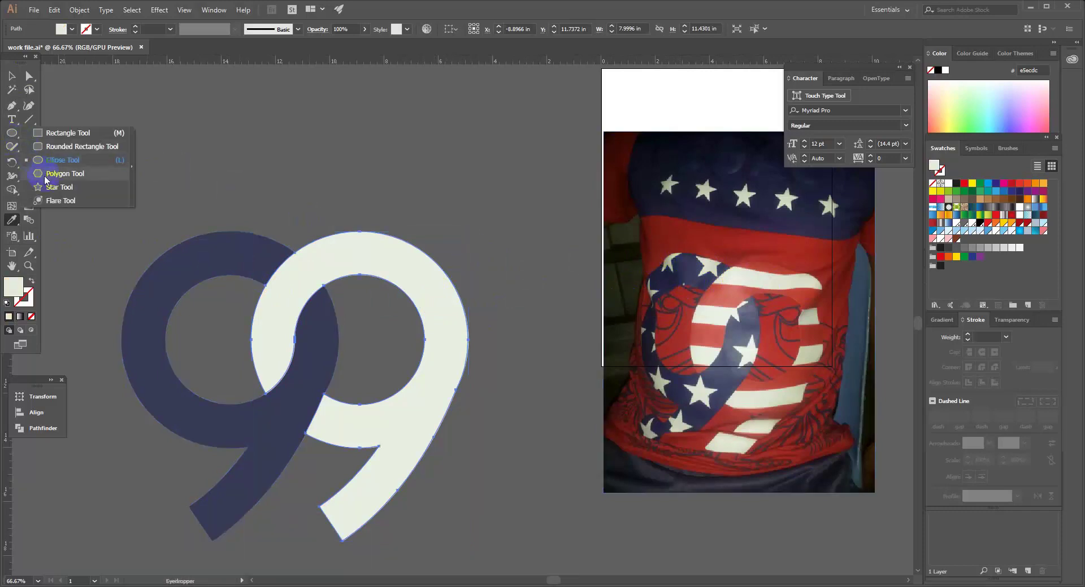
Step: Draw an off-white five-pointed star about 1.7 in wide above the logo and repeat it horizontally into a row of seven
{"action": "left_click", "coordinate": [52, 187]}
{"action": "left_click_drag", "start_coordinate": [125, 155], "coordinate": [269, 365]}
{"action": "mouse_move", "coordinate": [136, 158]}
{"action": "left_mouse_down"}
{"action": "mouse_move", "coordinate": [160, 177]}
{"action": "mouse_move", "coordinate": [160, 153]}
{"action": "mouse_move", "coordinate": [199, 164]}
{"action": "left_mouse_up"}
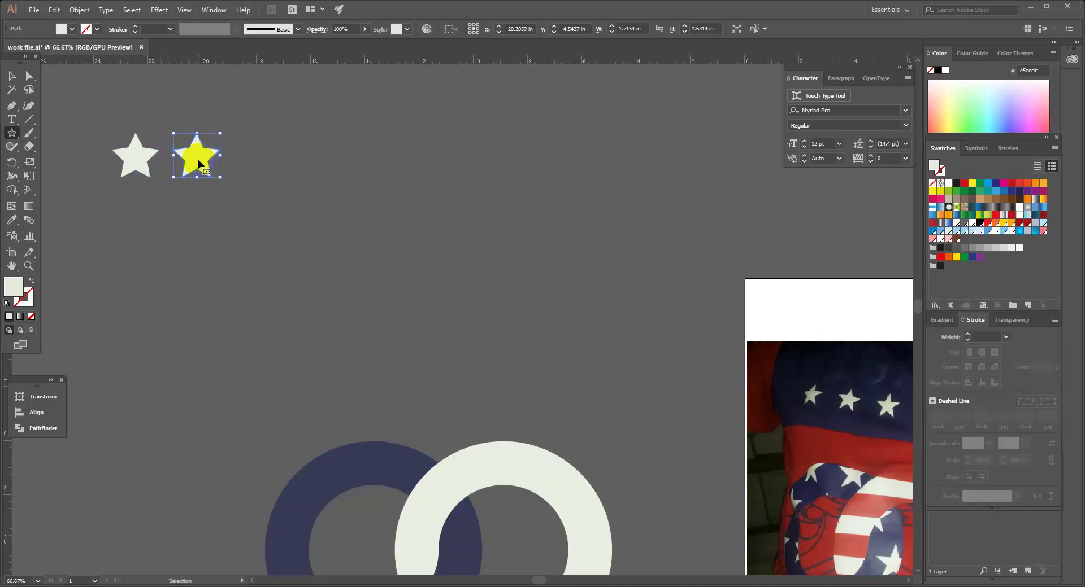
{"action": "key", "text": "ctrl+d"}
{"action": "key", "text": "ctrl+d"}
{"action": "key", "text": "ctrl+d"}
{"action": "key", "text": "ctrl+d"}
{"action": "key", "text": "ctrl+d"}
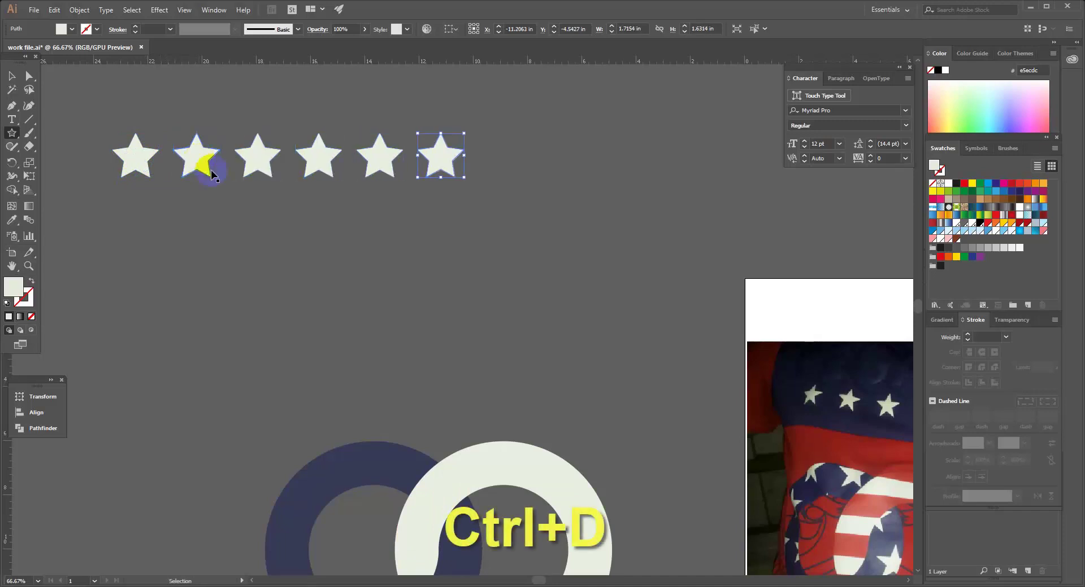
Step: Duplicate a star into a staggered second row below and repeat it about 2.3 in leftward until the row has six stars
{"action": "left_click_drag", "start_coordinate": [509, 166], "coordinate": [411, 220]}
{"action": "left_click", "coordinate": [478, 220]}
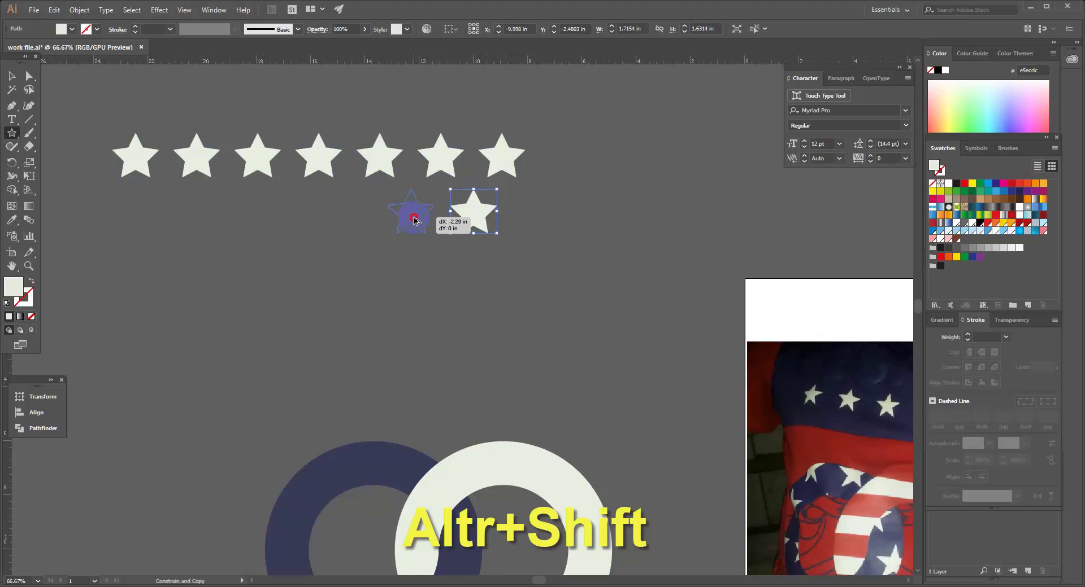
{"action": "left_click_drag", "start_coordinate": [414, 221], "coordinate": [411, 221]}
{"action": "key", "text": "ctrl+d"}
{"action": "key", "text": "ctrl+d"}
{"action": "key", "text": "ctrl+d"}
{"action": "key", "text": "ctrl+d"}
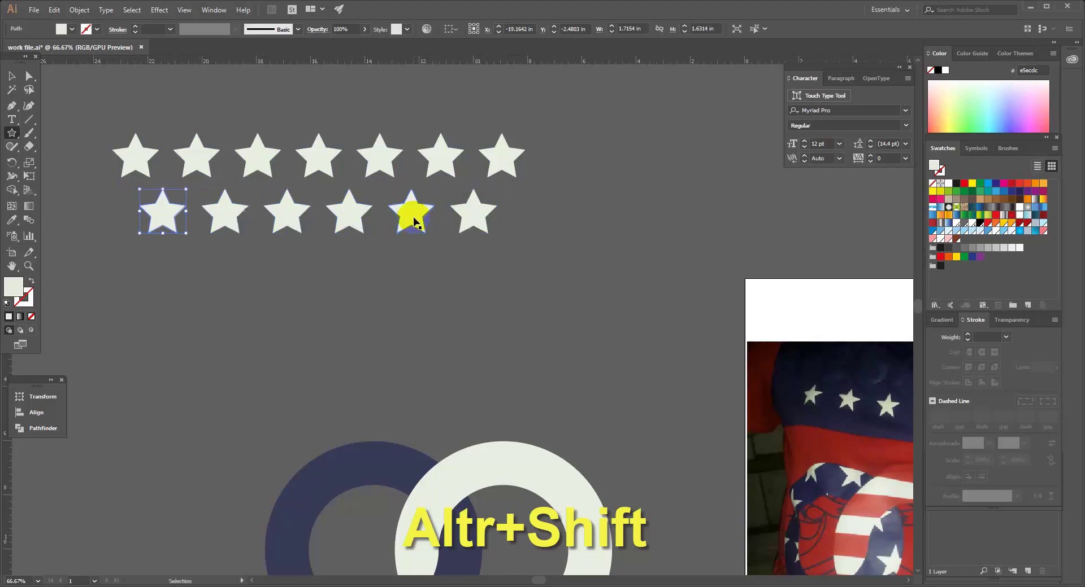
Step: Duplicate the two star rows downward into six alternating rows and group all the stars
{"action": "left_click_drag", "start_coordinate": [101, 117], "coordinate": [576, 275]}
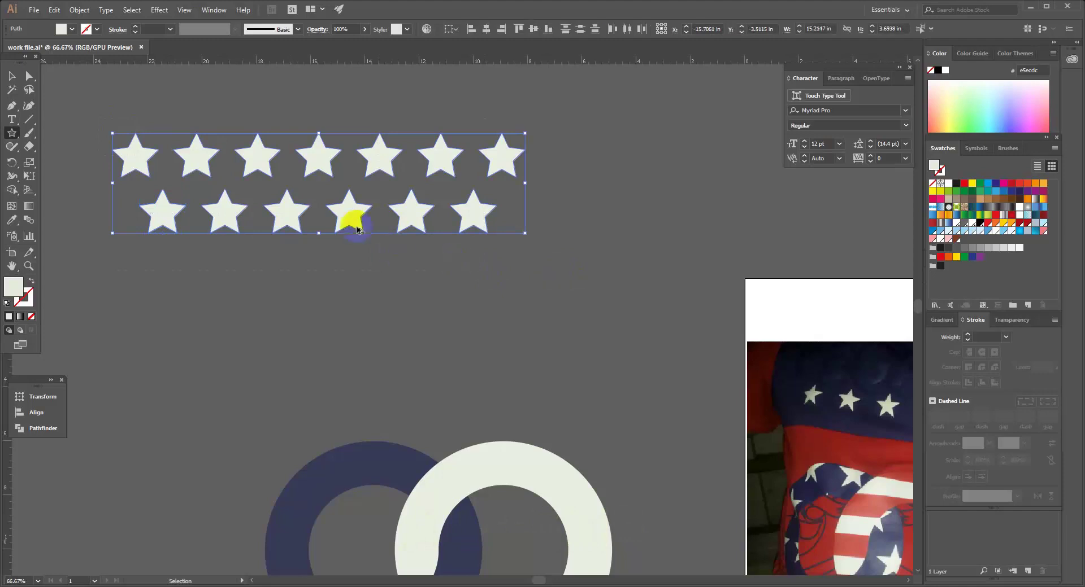
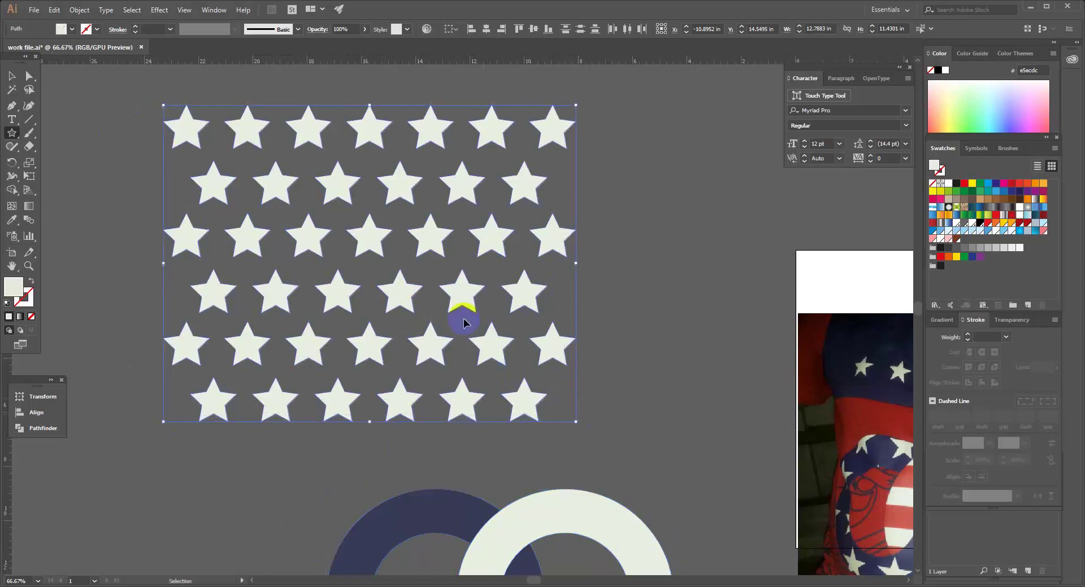
{"action": "left_click", "coordinate": [438, 328]}
{"action": "left_click", "coordinate": [450, 362], "text": "ctrl+alt"}
{"action": "left_click", "coordinate": [452, 365], "text": "ctrl+alt"}
{"action": "left_click_drag", "start_coordinate": [409, 313], "coordinate": [348, 265]}
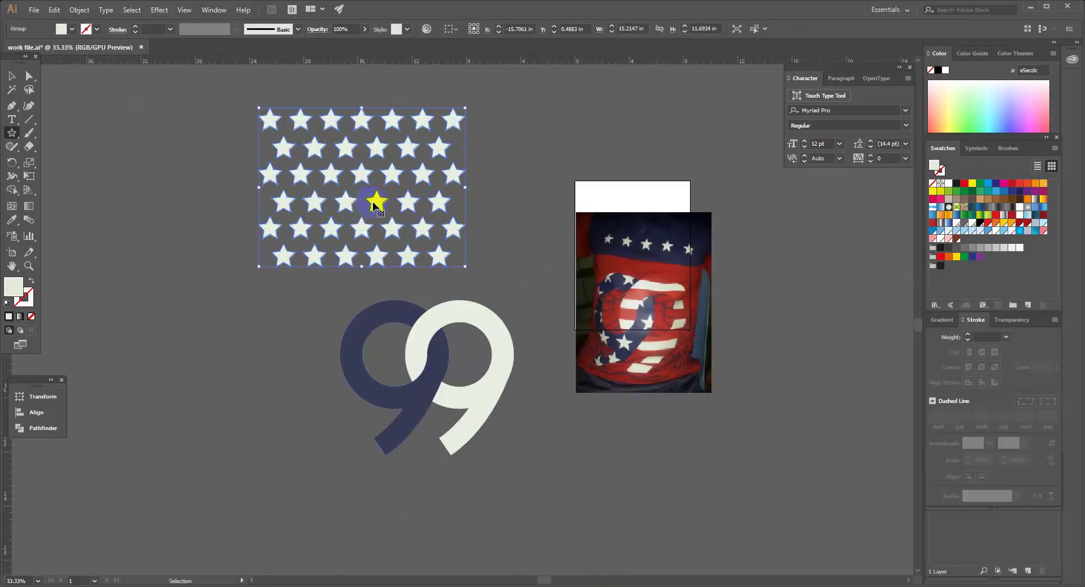
Step: Move the star group down over the interlocking 99
{"action": "left_click_drag", "start_coordinate": [375, 203], "coordinate": [400, 394]}
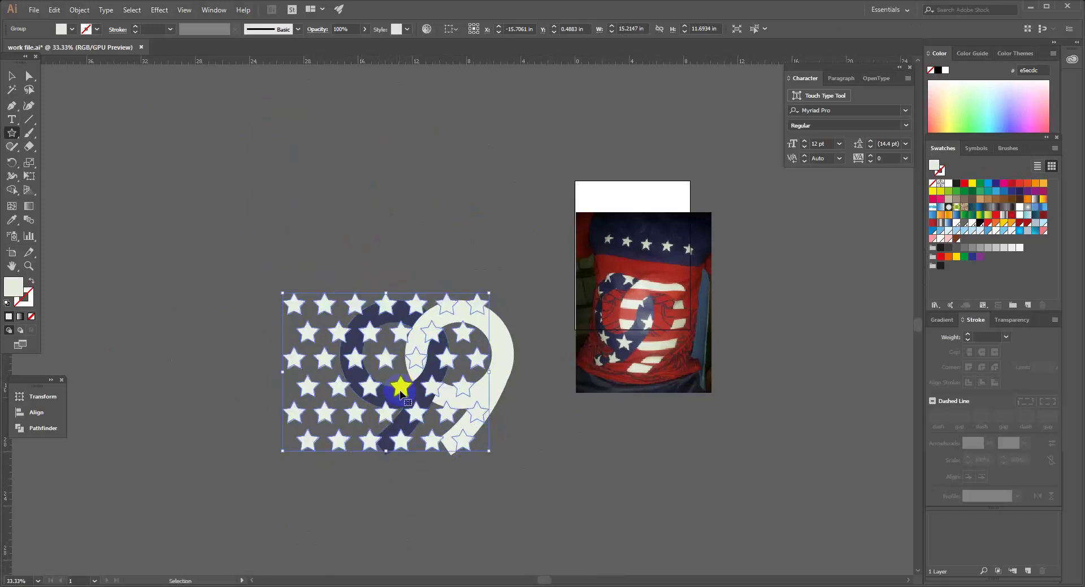
{"action": "left_click", "coordinate": [399, 383]}
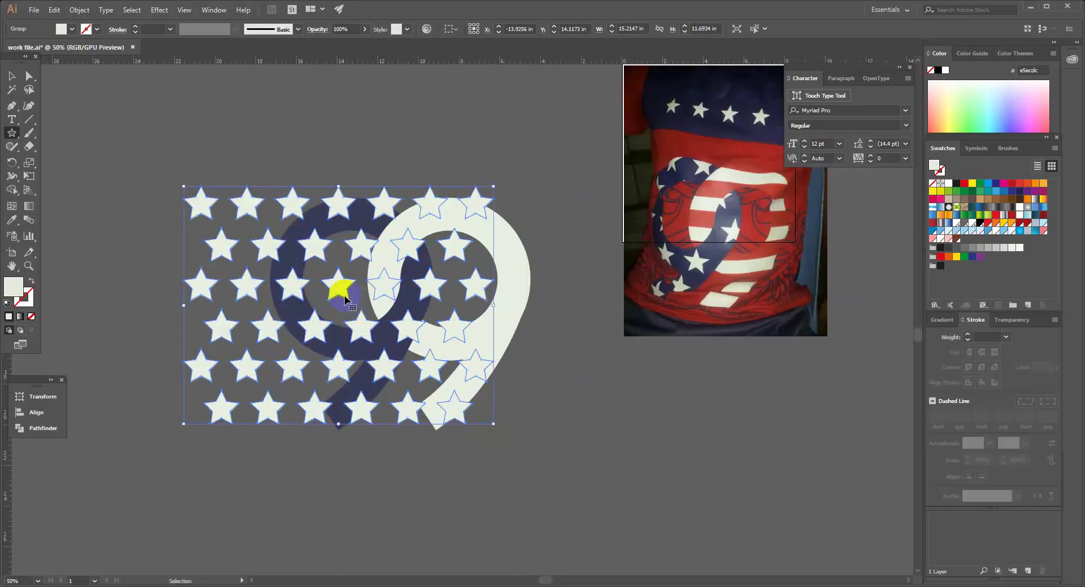
{"action": "left_click", "coordinate": [304, 152]}
{"action": "left_click", "coordinate": [288, 206]}
{"action": "left_click", "coordinate": [312, 201]}
{"action": "left_click", "coordinate": [314, 219]}
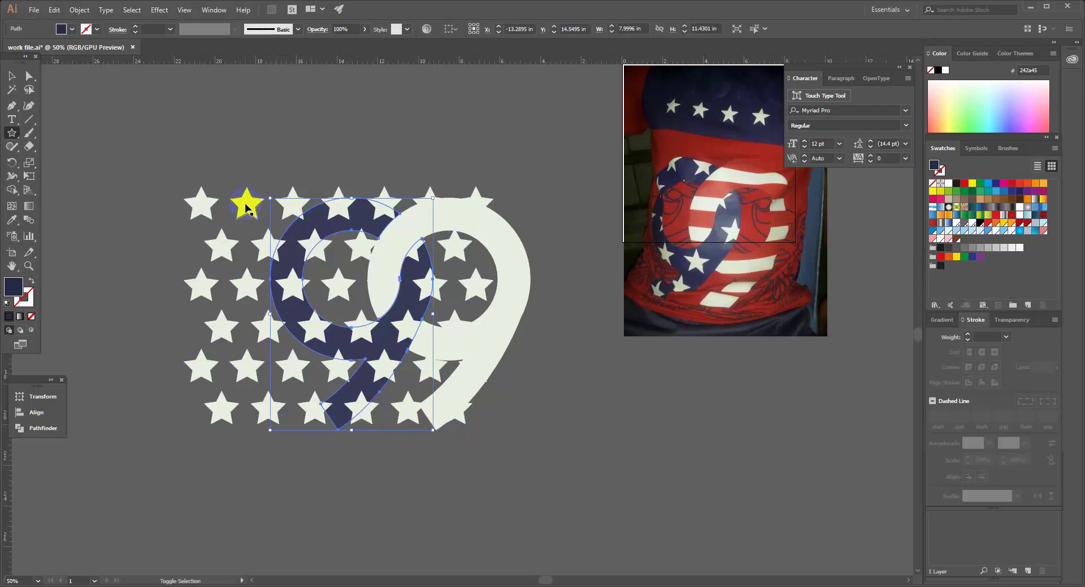
{"action": "left_click", "coordinate": [245, 207], "text": "shift"}
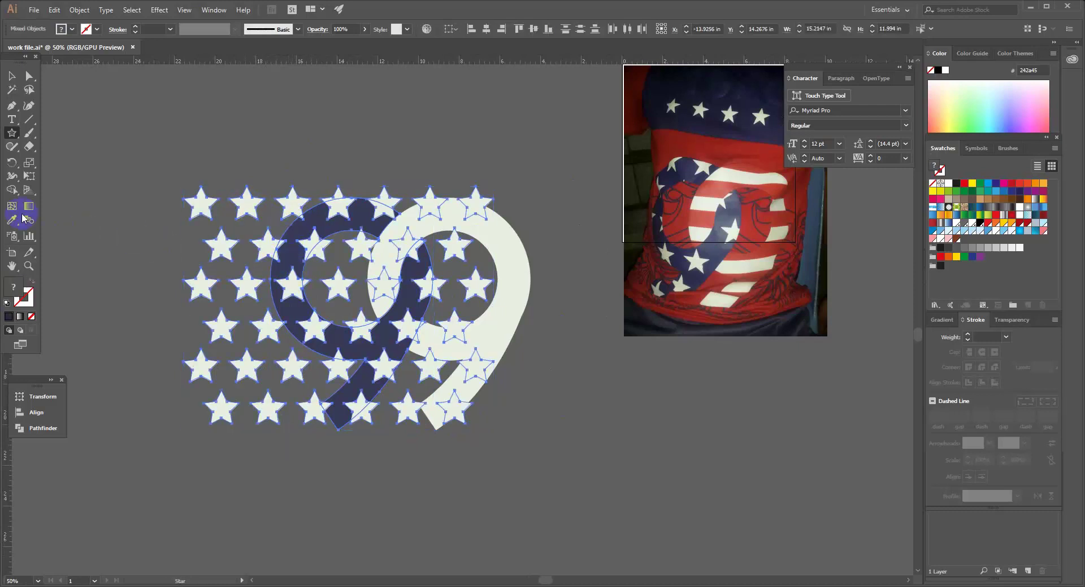
{"action": "left_click", "coordinate": [11, 191]}
{"action": "key", "text": "ctrl+plus"}
{"action": "left_click_drag", "start_coordinate": [444, 328], "coordinate": [327, 290]}
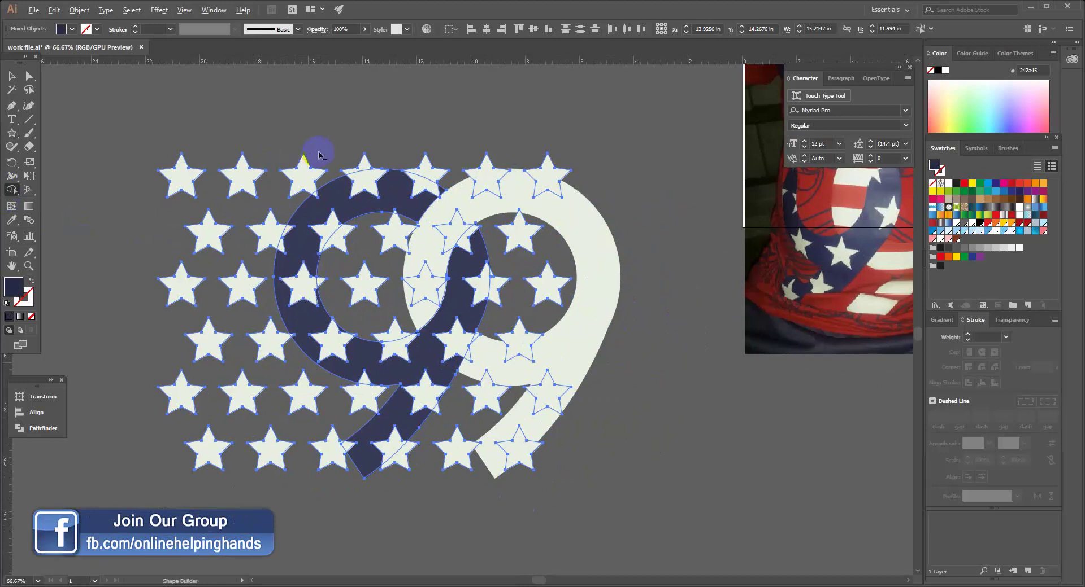
{"action": "left_click_drag", "start_coordinate": [397, 199], "coordinate": [314, 208]}
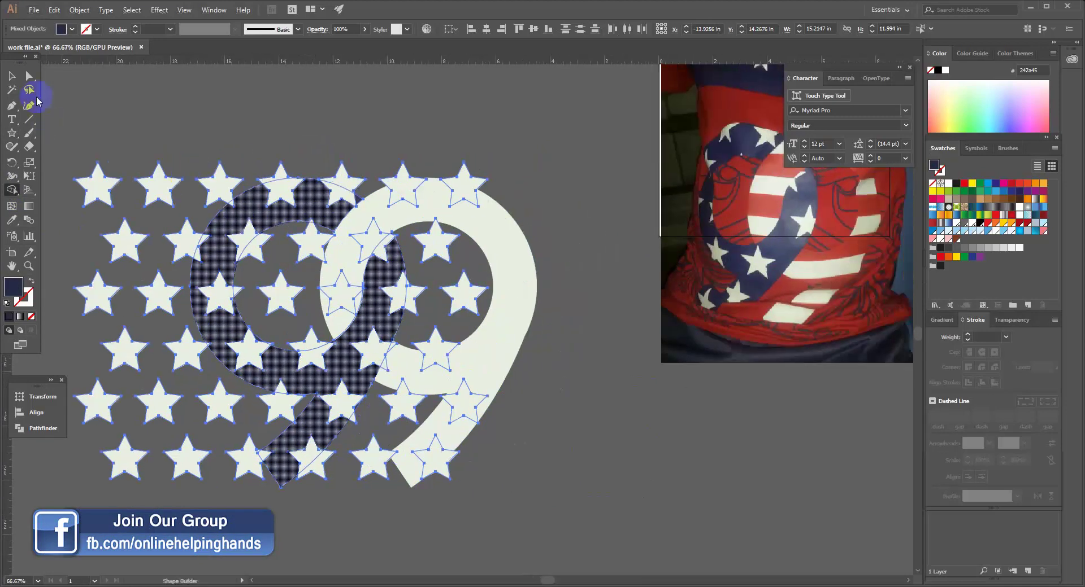
{"action": "left_click", "coordinate": [12, 75]}
{"action": "left_click", "coordinate": [264, 122]}
Step: Shift the star group about 0.6 in to the left over the navy 9
{"action": "left_click", "coordinate": [348, 178]}
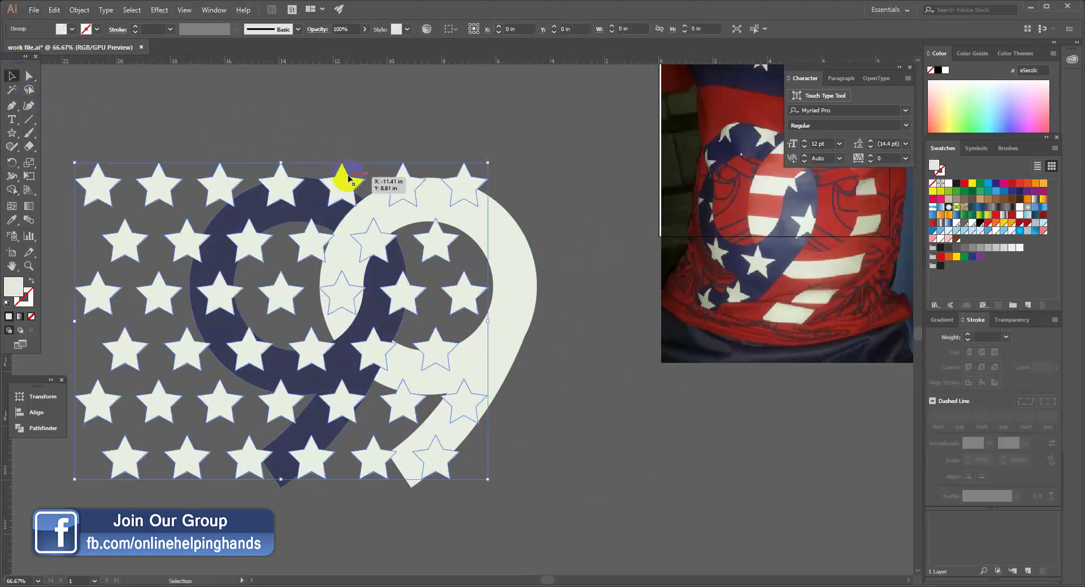
{"action": "left_click_drag", "start_coordinate": [347, 179], "coordinate": [341, 180]}
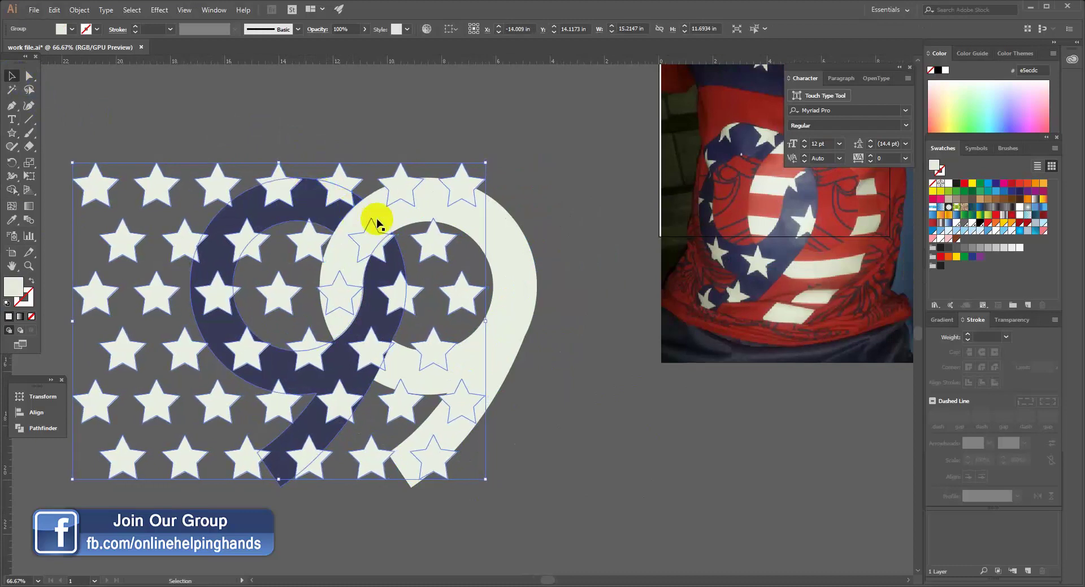
{"action": "key", "text": "Left"}
{"action": "key", "text": "Left"}
{"action": "key", "text": "Left"}
{"action": "key", "text": "Left"}
{"action": "key", "text": "Left"}
{"action": "key", "text": "Left"}
{"action": "key", "text": "Left"}
{"action": "key", "text": "Left"}
{"action": "key", "text": "Left"}
{"action": "key", "text": "Left"}
{"action": "key", "text": "Left"}
{"action": "key", "text": "Left"}
{"action": "key", "text": "Left"}
{"action": "key", "text": "Left"}
{"action": "key", "text": "Left"}
{"action": "key", "text": "Left"}
{"action": "key", "text": "Left"}
{"action": "key", "text": "Left"}
{"action": "key", "text": "Left"}
{"action": "key", "text": "Left"}
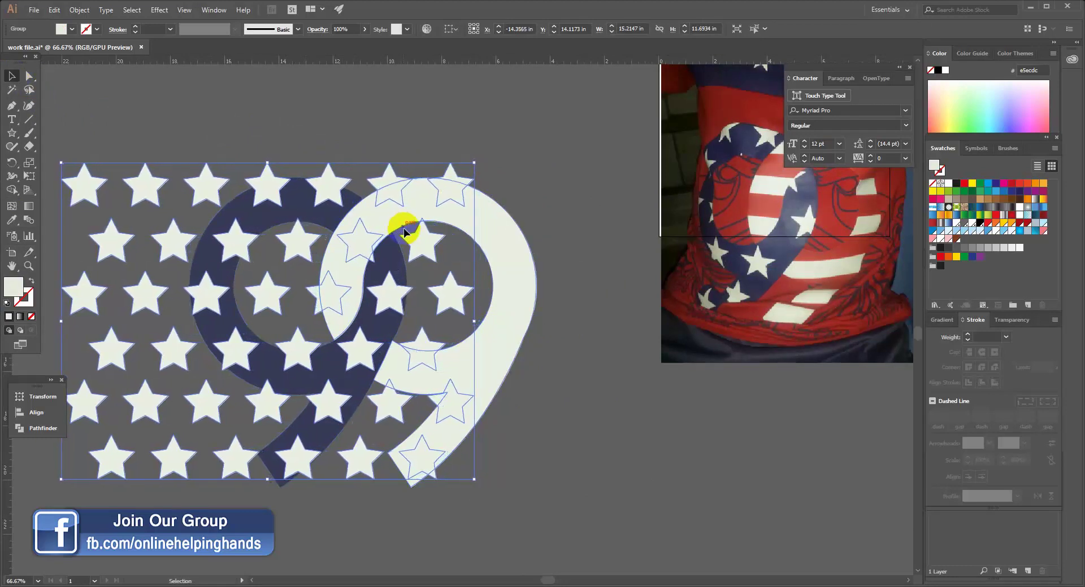
{"action": "key", "text": "Left"}
{"action": "key", "text": "Left"}
{"action": "key", "text": "Left"}
{"action": "key", "text": "Left"}
{"action": "key", "text": "Left"}
{"action": "key", "text": "Left"}
{"action": "key", "text": "Left"}
{"action": "key", "text": "Left"}
{"action": "key", "text": "Left"}
{"action": "key", "text": "Left"}
{"action": "key", "text": "Left"}
{"action": "key", "text": "Left"}
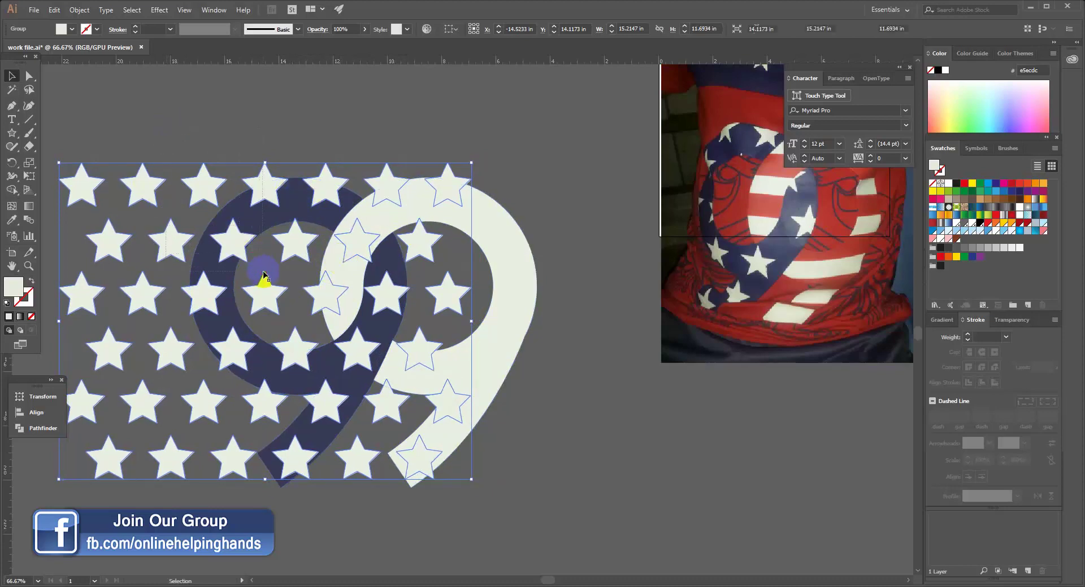
Step: Remove the stars and star parts outside the navy 9's left side with Shape Builder
{"action": "left_click", "coordinate": [247, 232], "text": "shift"}
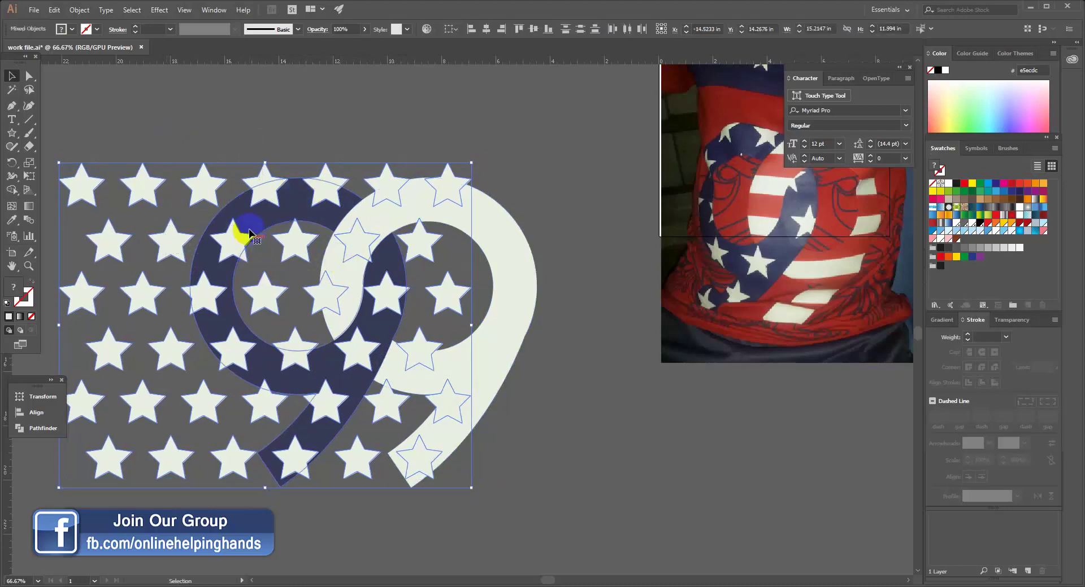
{"action": "left_click", "coordinate": [15, 192]}
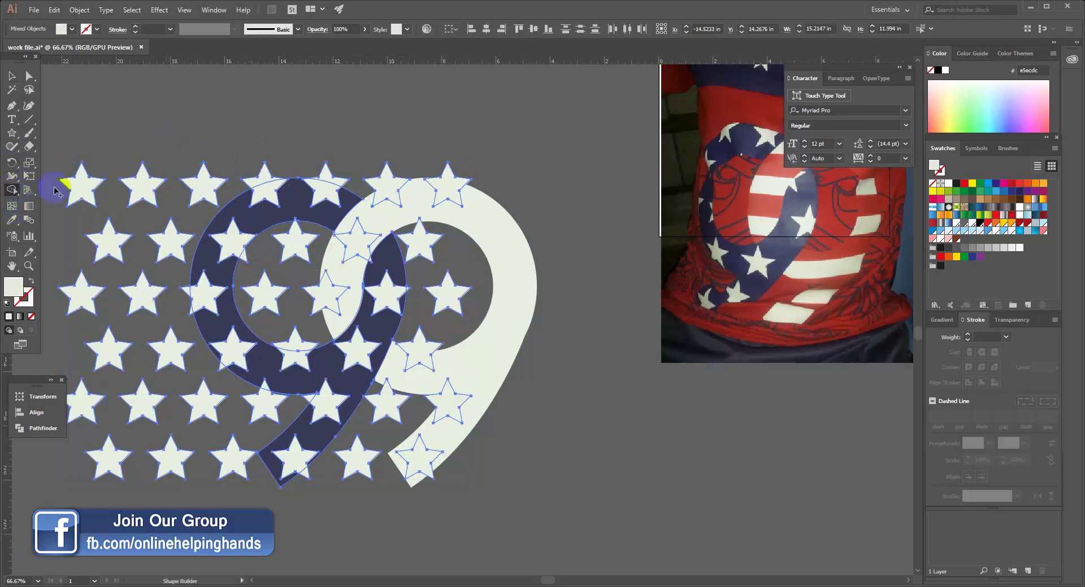
{"action": "mouse_move", "coordinate": [222, 170]}
{"action": "left_mouse_down"}
{"action": "mouse_move", "coordinate": [179, 218]}
{"action": "mouse_move", "coordinate": [135, 329]}
{"action": "mouse_move", "coordinate": [123, 396]}
{"action": "mouse_move", "coordinate": [143, 464]}
{"action": "mouse_move", "coordinate": [183, 474]}
{"action": "mouse_move", "coordinate": [209, 461]}
{"action": "mouse_move", "coordinate": [214, 411]}
{"action": "mouse_move", "coordinate": [170, 346]}
{"action": "mouse_move", "coordinate": [126, 348]}
{"action": "mouse_move", "coordinate": [67, 291]}
{"action": "mouse_move", "coordinate": [135, 193]}
{"action": "mouse_move", "coordinate": [96, 165]}
{"action": "mouse_move", "coordinate": [90, 237]}
{"action": "left_mouse_up"}
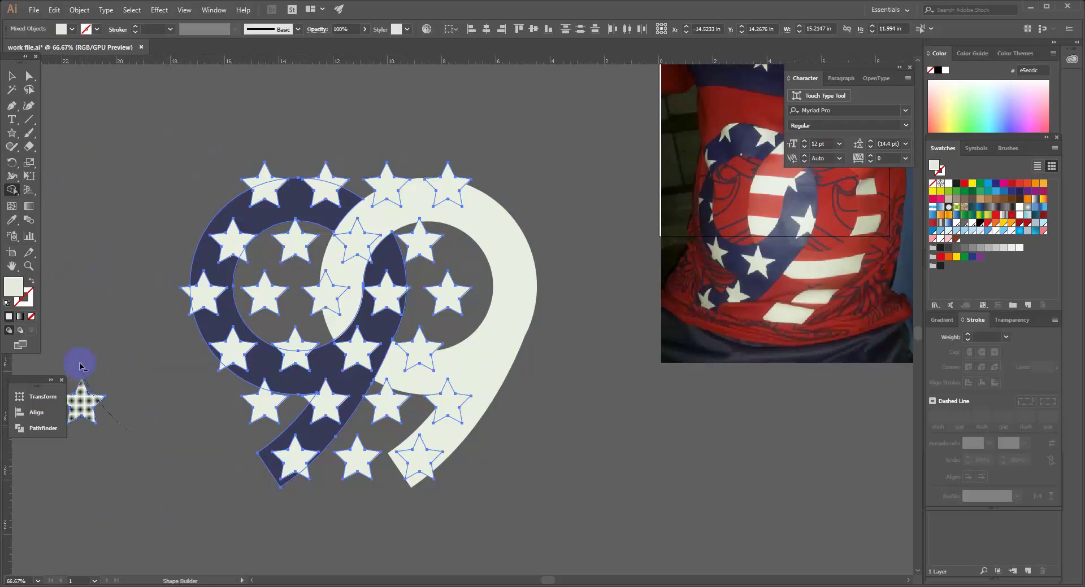
{"action": "left_click", "coordinate": [81, 392], "text": "alt"}
{"action": "left_click", "coordinate": [264, 406], "text": "alt"}
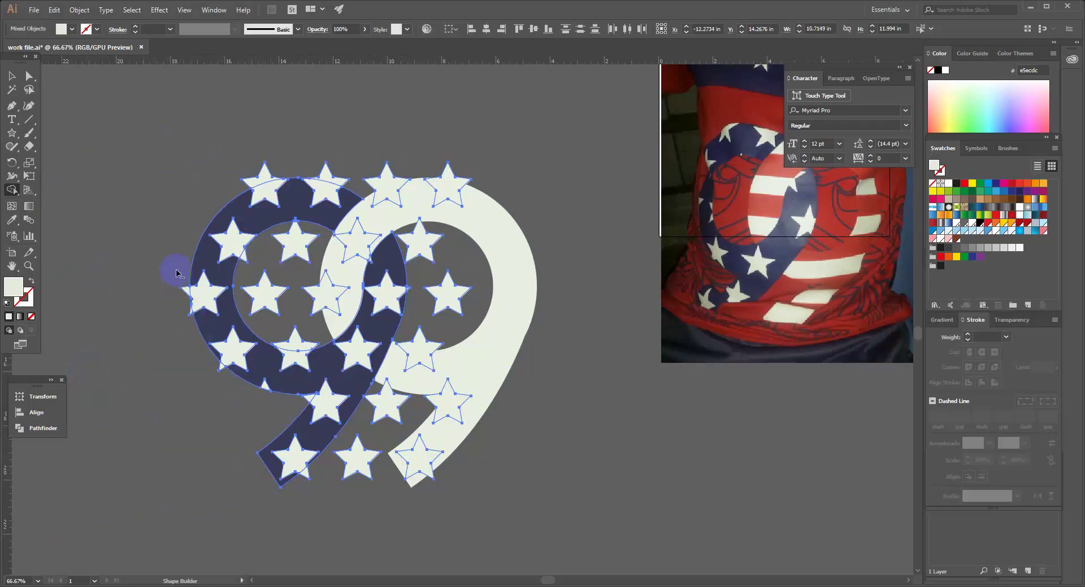
{"action": "left_click_drag", "start_coordinate": [193, 324], "coordinate": [194, 325]}
Step: Remove the stars filling the navy 9's ring opening with Shape Builder
{"action": "left_click", "coordinate": [293, 302], "text": "ctrl"}
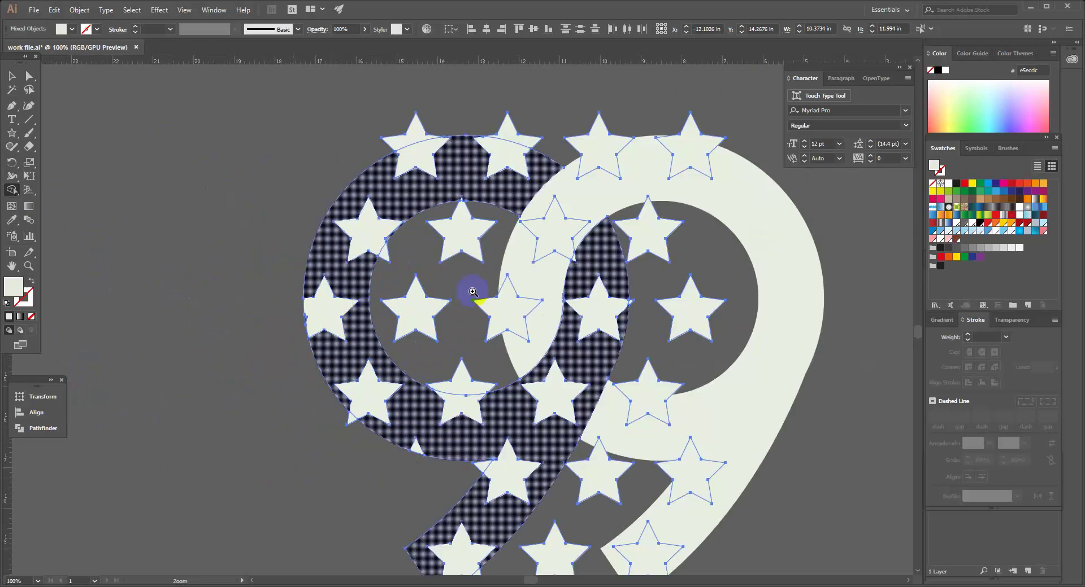
{"action": "left_click", "coordinate": [470, 291], "text": "ctrl"}
{"action": "left_click_drag", "start_coordinate": [415, 228], "coordinate": [367, 304]}
{"action": "mouse_move", "coordinate": [420, 281]}
{"action": "left_mouse_down"}
{"action": "mouse_move", "coordinate": [348, 422]}
{"action": "mouse_move", "coordinate": [391, 466]}
{"action": "mouse_move", "coordinate": [462, 438]}
{"action": "mouse_move", "coordinate": [510, 358]}
{"action": "mouse_move", "coordinate": [456, 359]}
{"action": "mouse_move", "coordinate": [420, 478]}
{"action": "left_mouse_up"}
{"action": "left_click", "coordinate": [366, 515], "text": "alt"}
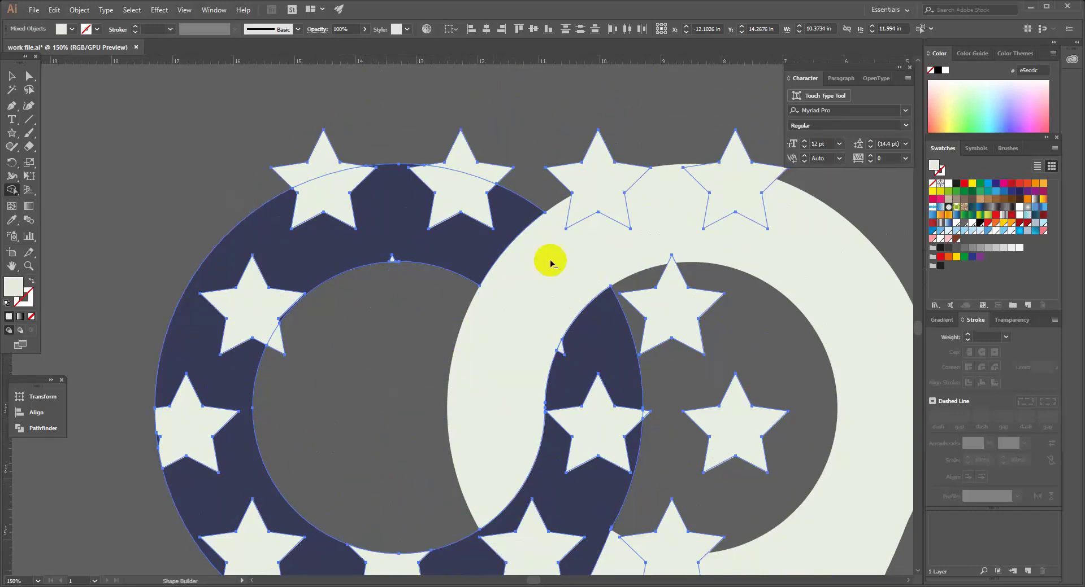
Step: Remove the star parts above the navy ring and the stars lying over the off-white 9 and beside the navy tail
{"action": "mouse_move", "coordinate": [256, 179]}
{"action": "left_mouse_down"}
{"action": "mouse_move", "coordinate": [317, 155]}
{"action": "mouse_move", "coordinate": [409, 141]}
{"action": "mouse_move", "coordinate": [483, 164]}
{"action": "mouse_move", "coordinate": [779, 182]}
{"action": "mouse_move", "coordinate": [721, 393]}
{"action": "mouse_move", "coordinate": [767, 462]}
{"action": "mouse_move", "coordinate": [656, 272]}
{"action": "mouse_move", "coordinate": [576, 439]}
{"action": "mouse_move", "coordinate": [696, 484]}
{"action": "mouse_move", "coordinate": [746, 479]}
{"action": "mouse_move", "coordinate": [647, 426]}
{"action": "mouse_move", "coordinate": [625, 448]}
{"action": "mouse_move", "coordinate": [623, 311]}
{"action": "mouse_move", "coordinate": [671, 450]}
{"action": "mouse_move", "coordinate": [505, 450]}
{"action": "mouse_move", "coordinate": [387, 473]}
{"action": "left_mouse_up"}
{"action": "scroll", "coordinate": [622, 407], "scroll_direction": "down", "scroll_amount": 4}
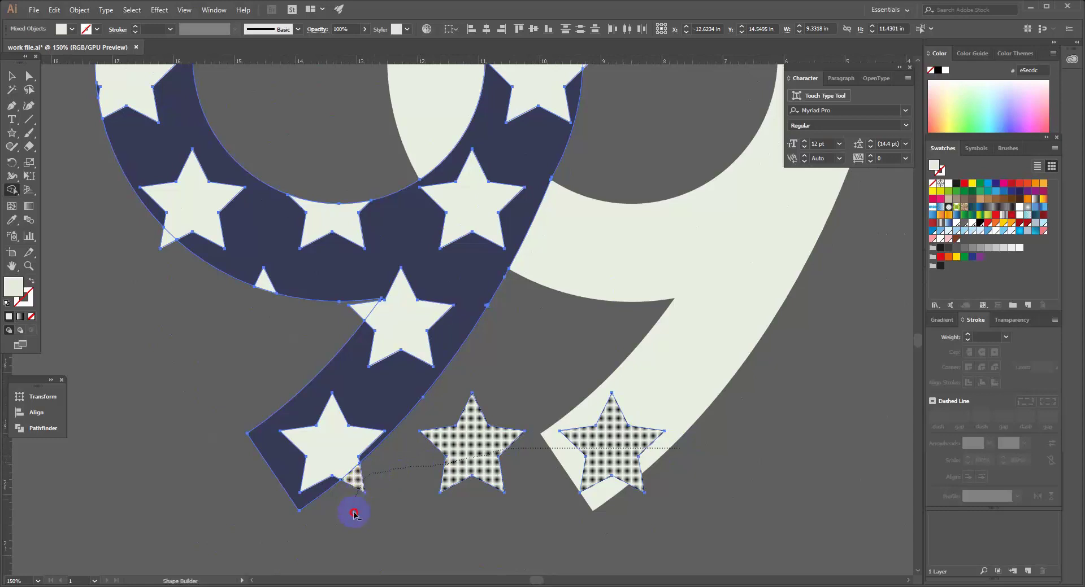
{"action": "left_click_drag", "start_coordinate": [354, 514], "coordinate": [356, 511]}
Step: Remove the remaining star tips sticking out past the navy 9's outer and inner edges with Shape Builder
{"action": "scroll", "coordinate": [431, 320], "scroll_direction": "up", "scroll_amount": 5}
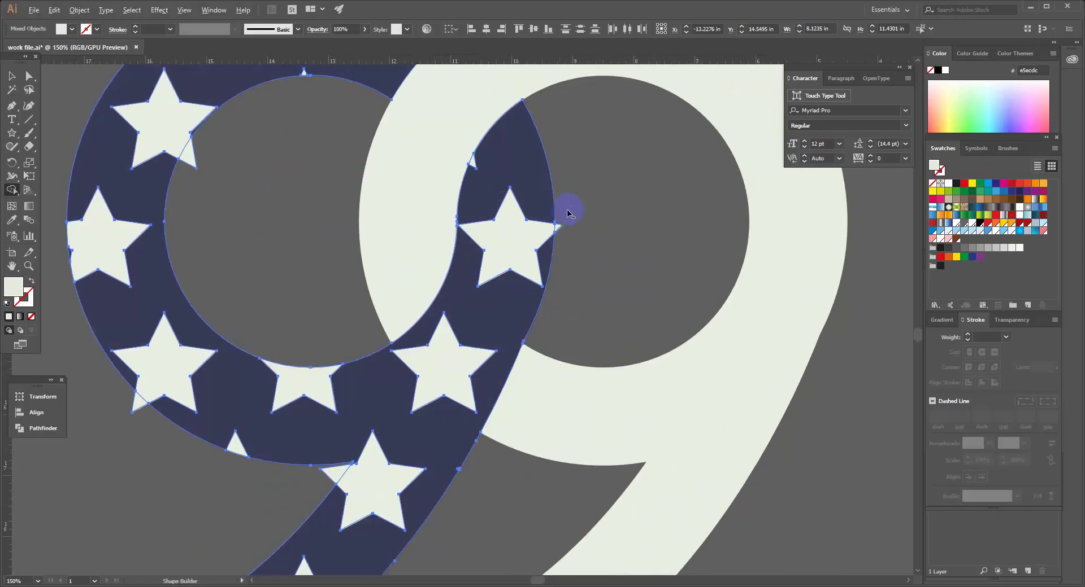
{"action": "left_click", "coordinate": [462, 350]}
{"action": "left_click_drag", "start_coordinate": [370, 459], "coordinate": [330, 475]}
{"action": "left_click", "coordinate": [138, 418]}
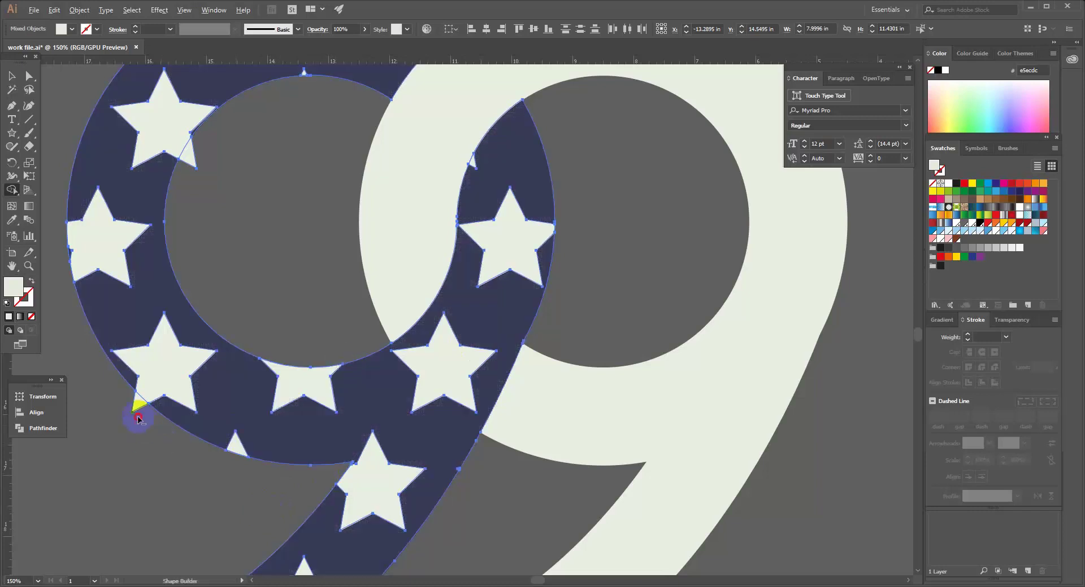
{"action": "scroll", "coordinate": [205, 401], "scroll_direction": "up", "scroll_amount": 4}
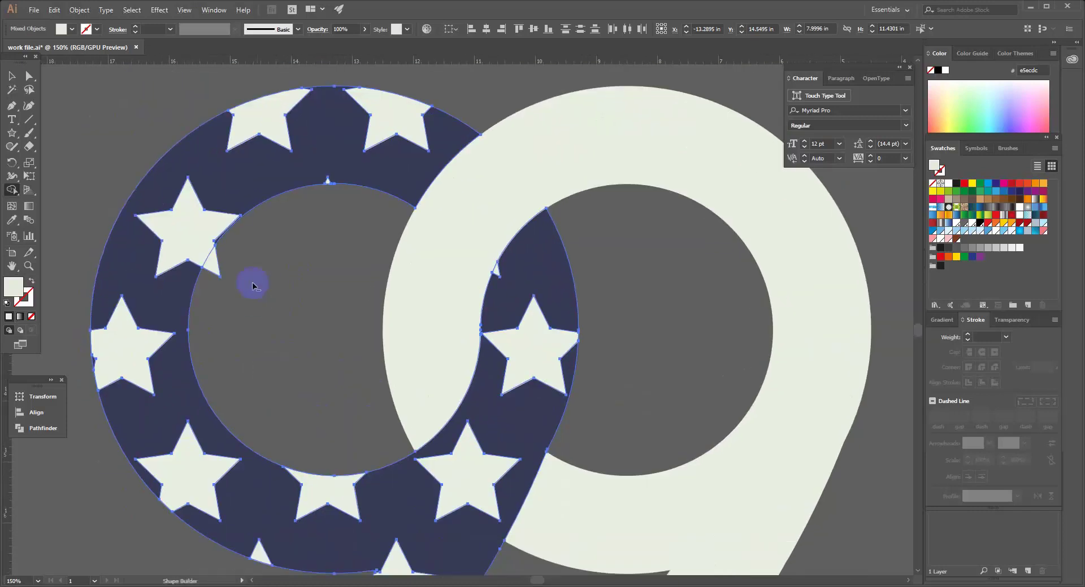
{"action": "left_click_drag", "start_coordinate": [304, 376], "coordinate": [264, 221]}
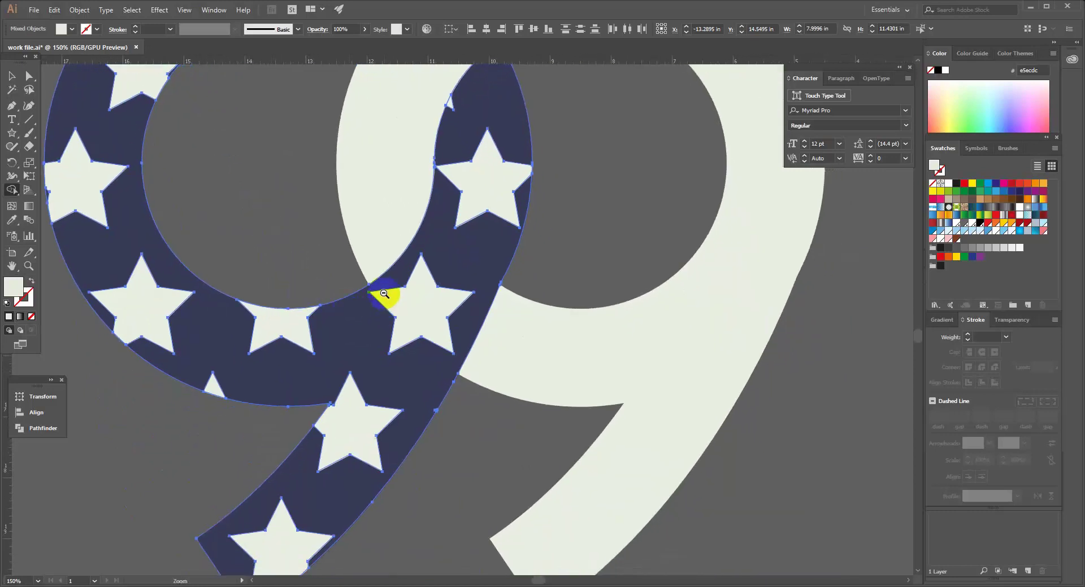
Step: Group the navy 9 together with its trimmed stars
{"action": "left_click", "coordinate": [384, 294], "text": "ctrl+alt"}
{"action": "left_click", "coordinate": [12, 76]}
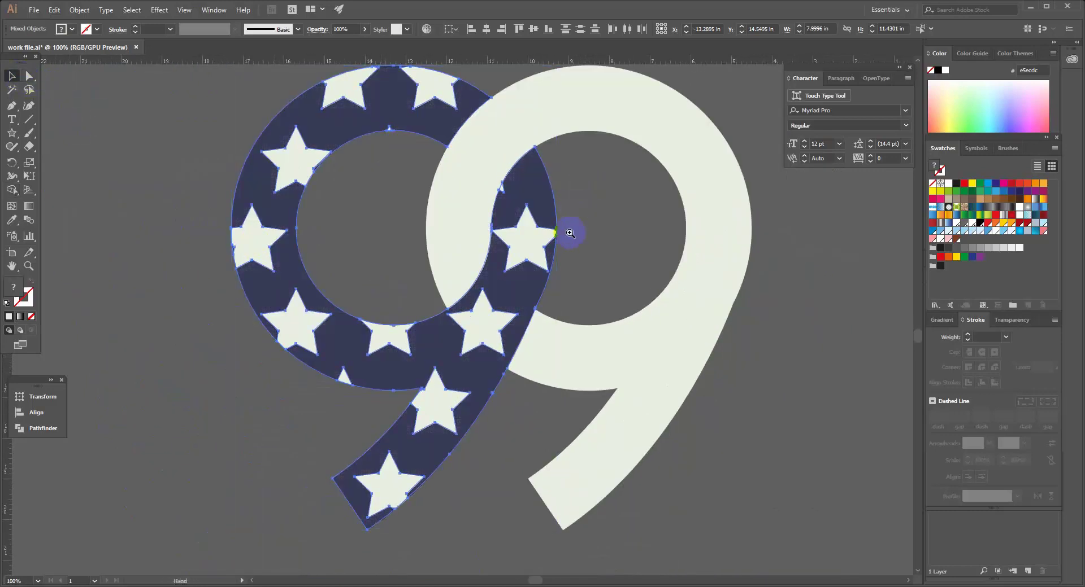
{"action": "key", "text": "ctrl+minus"}
{"action": "key", "text": "ctrl+minus"}
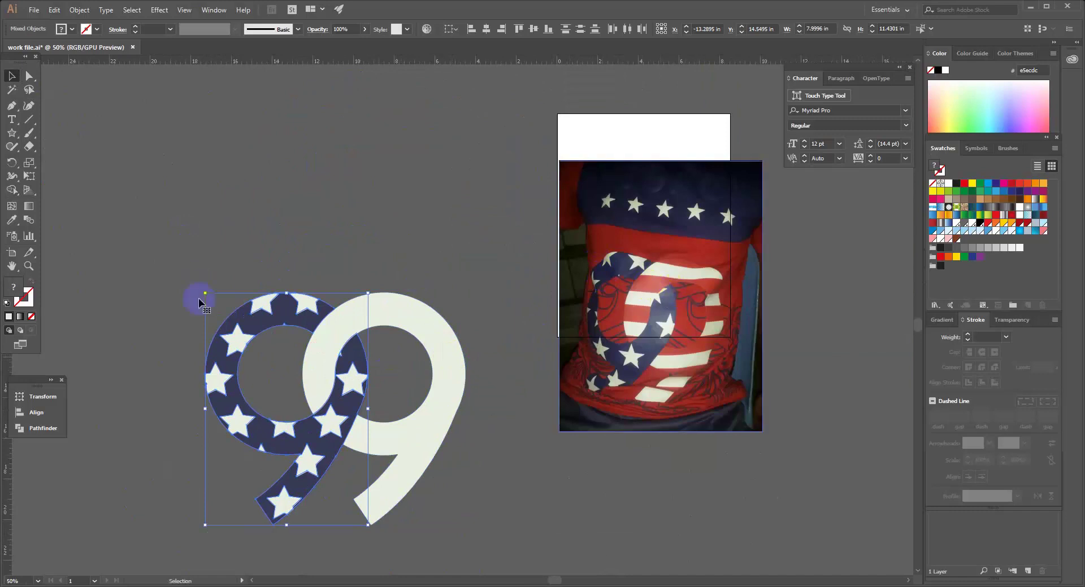
{"action": "left_click", "coordinate": [186, 269]}
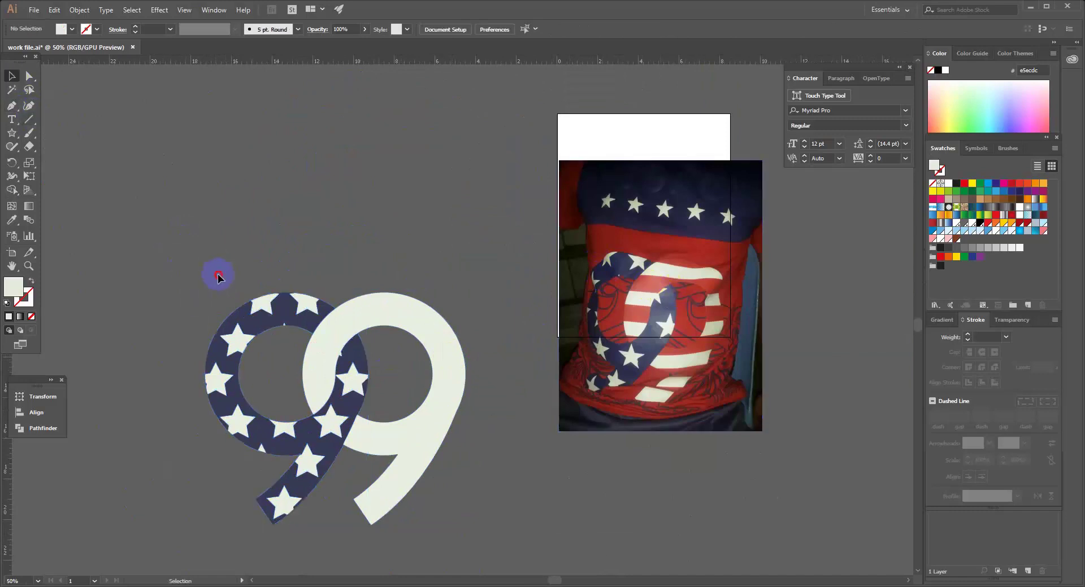
{"action": "left_click", "coordinate": [277, 389]}
{"action": "right_click", "coordinate": [261, 326]}
{"action": "left_click", "coordinate": [299, 398]}
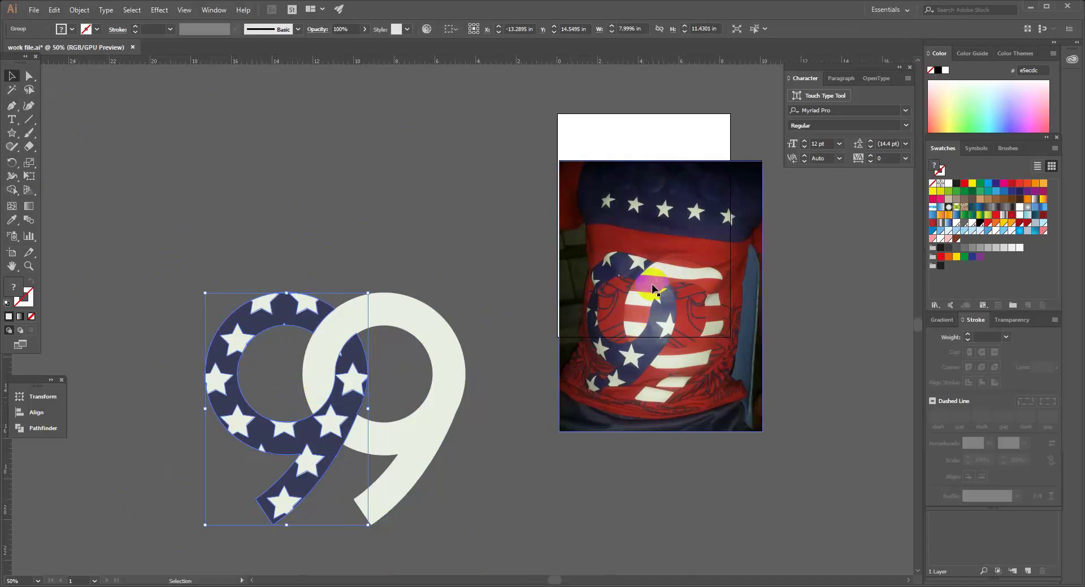
Step: Draw a horizontal bar about 10.74 by 1.22 in above the 9s and fill it with the red sampled from the T-shirt photo
{"action": "left_click", "coordinate": [431, 339]}
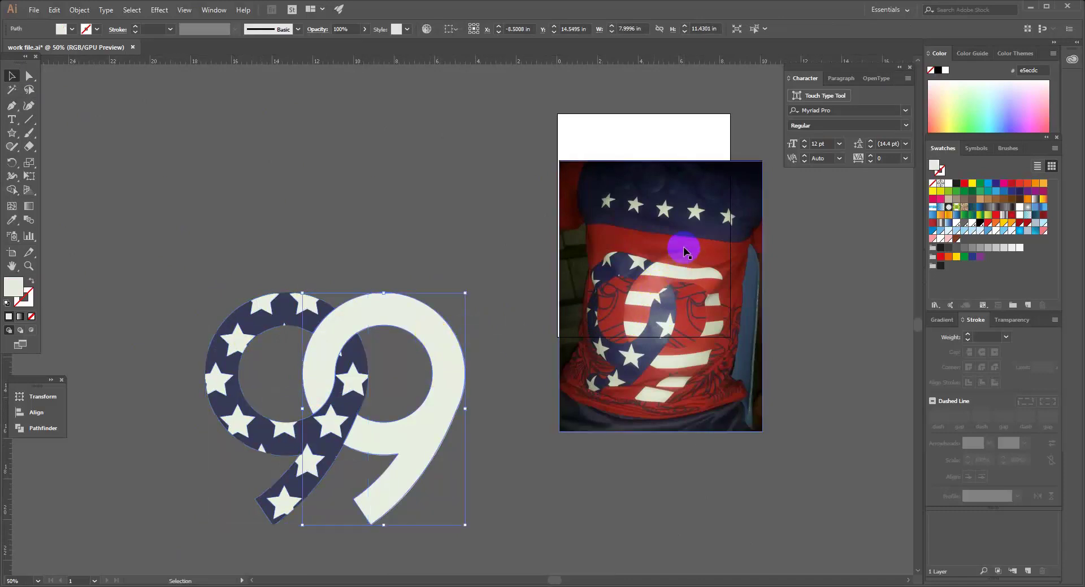
{"action": "left_click", "coordinate": [650, 304]}
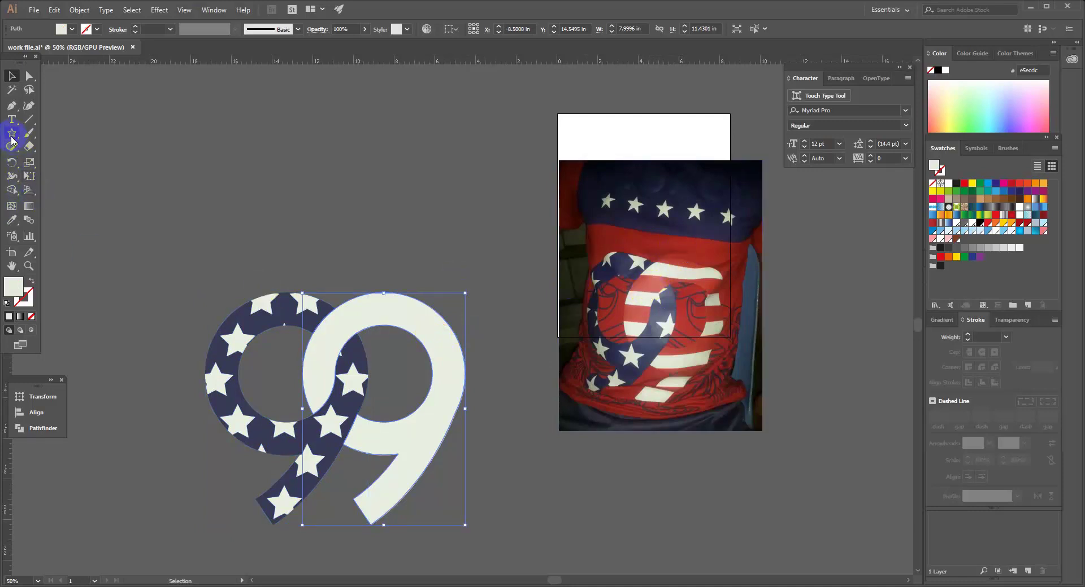
{"action": "left_click_drag", "start_coordinate": [8, 140], "coordinate": [50, 133]}
{"action": "left_click_drag", "start_coordinate": [255, 102], "coordinate": [473, 127]}
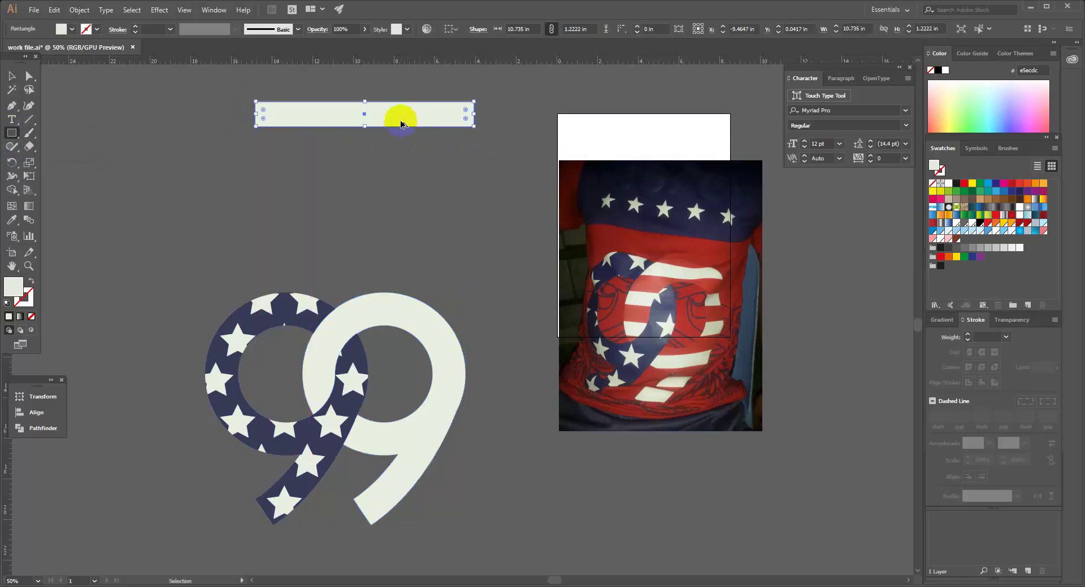
{"action": "key", "text": "i"}
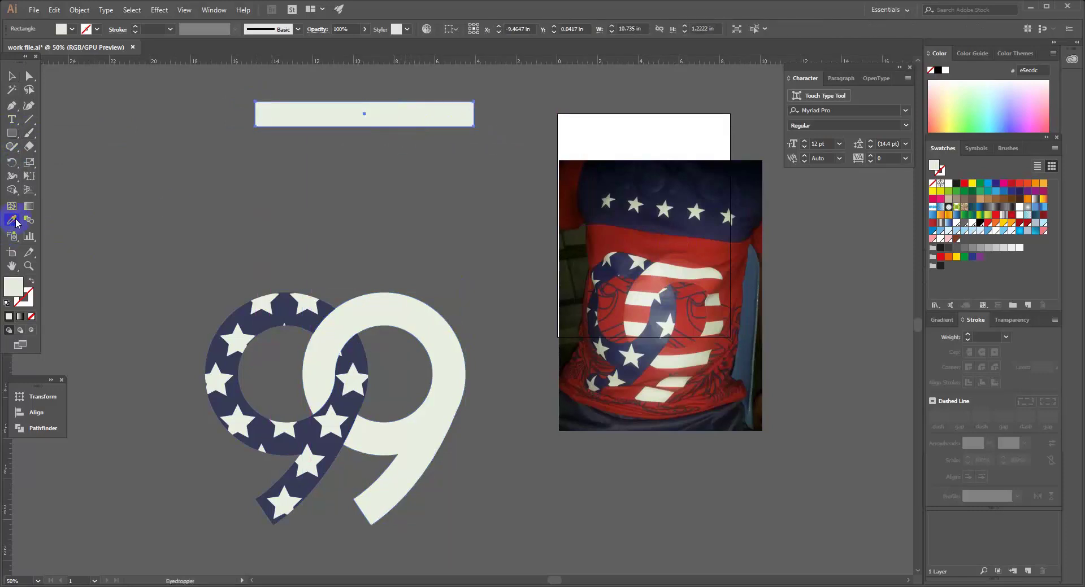
{"action": "left_click", "coordinate": [680, 239]}
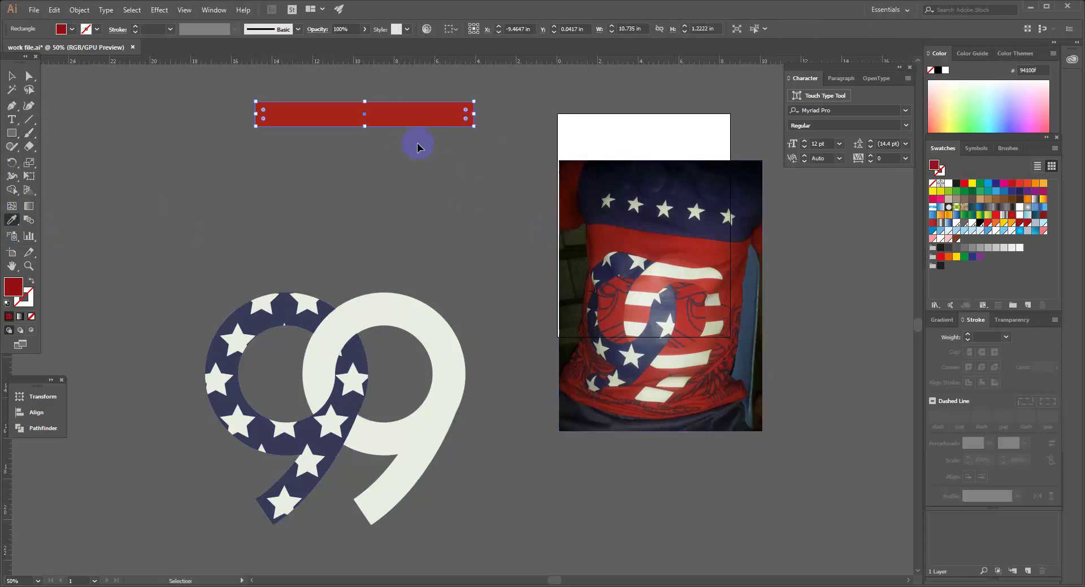
{"action": "left_click", "coordinate": [695, 255]}
{"action": "key", "text": "ctrl"}
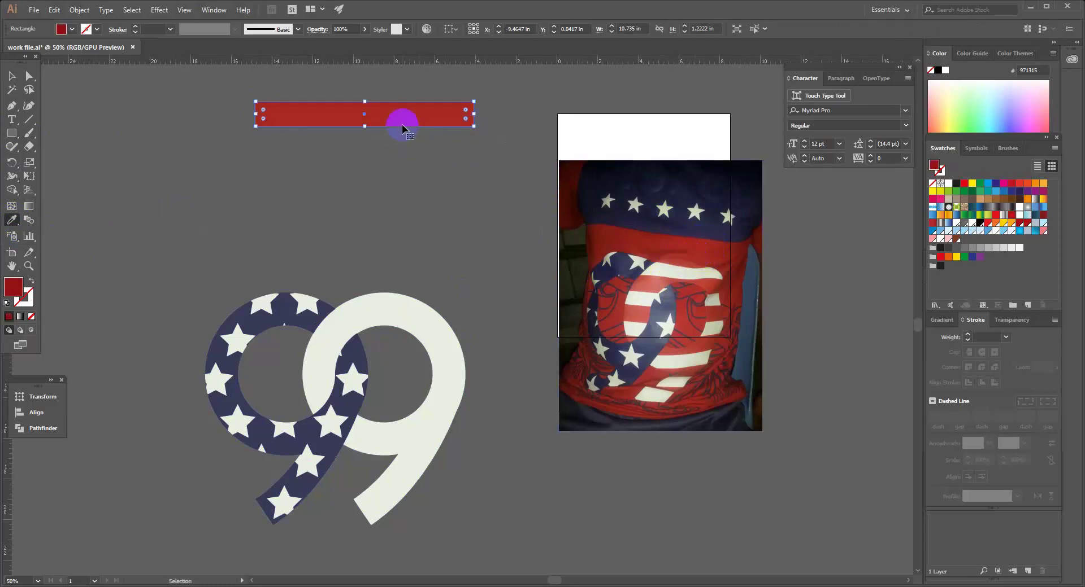
Step: Duplicate the red bar about 2.25 in downward and repeat the copy until there are five evenly spaced bars
{"action": "left_click_drag", "start_coordinate": [397, 134], "coordinate": [399, 166]}
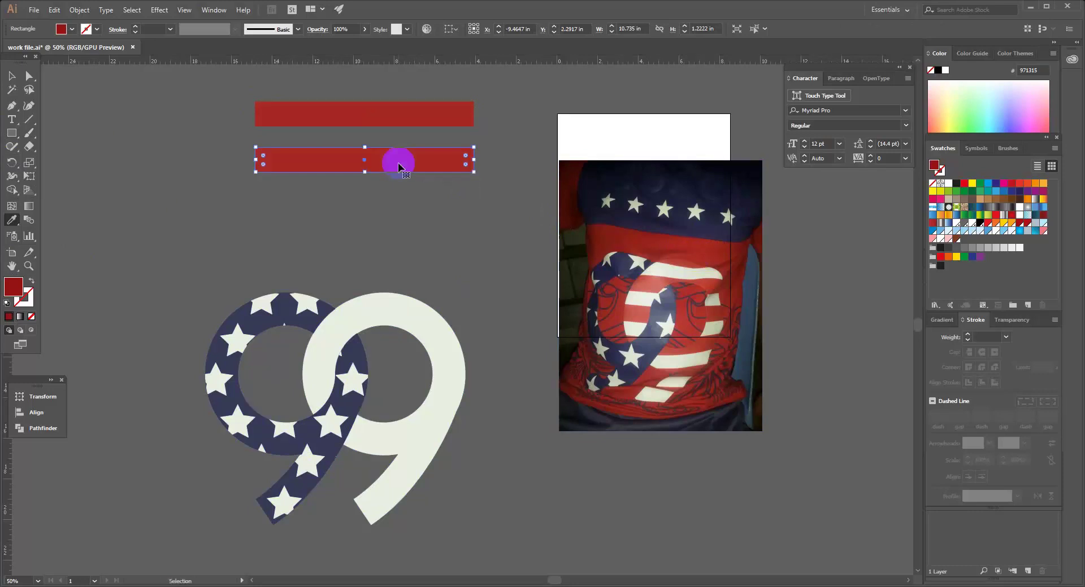
{"action": "key", "text": "ctrl+d"}
{"action": "key", "text": "ctrl+d"}
{"action": "key", "text": "ctrl+d"}
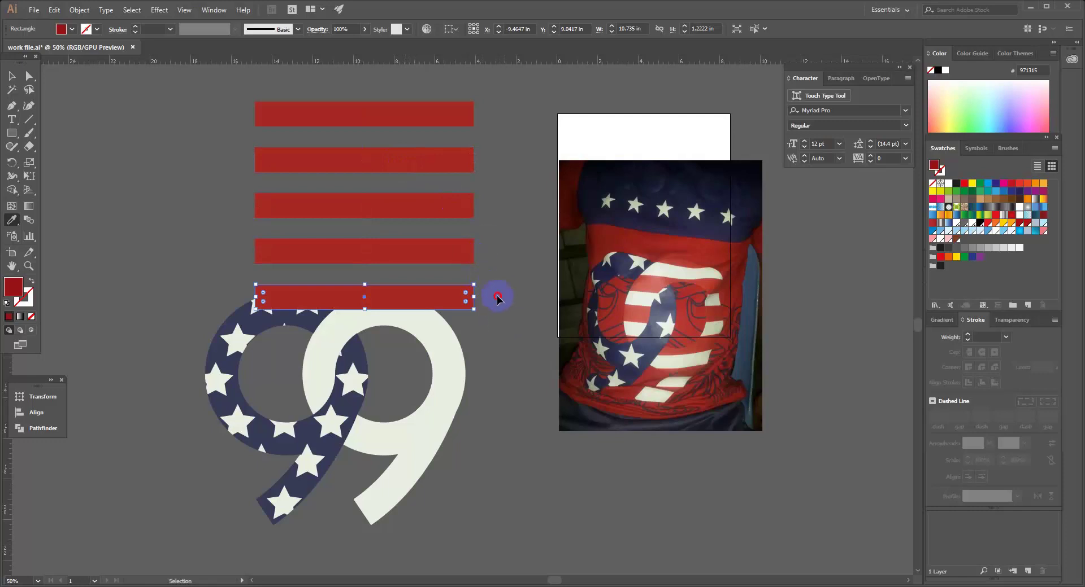
Step: Move the five red bars over the off-white 9 and group them
{"action": "left_click_drag", "start_coordinate": [468, 148], "coordinate": [455, 106]}
{"action": "left_click_drag", "start_coordinate": [423, 158], "coordinate": [439, 323]}
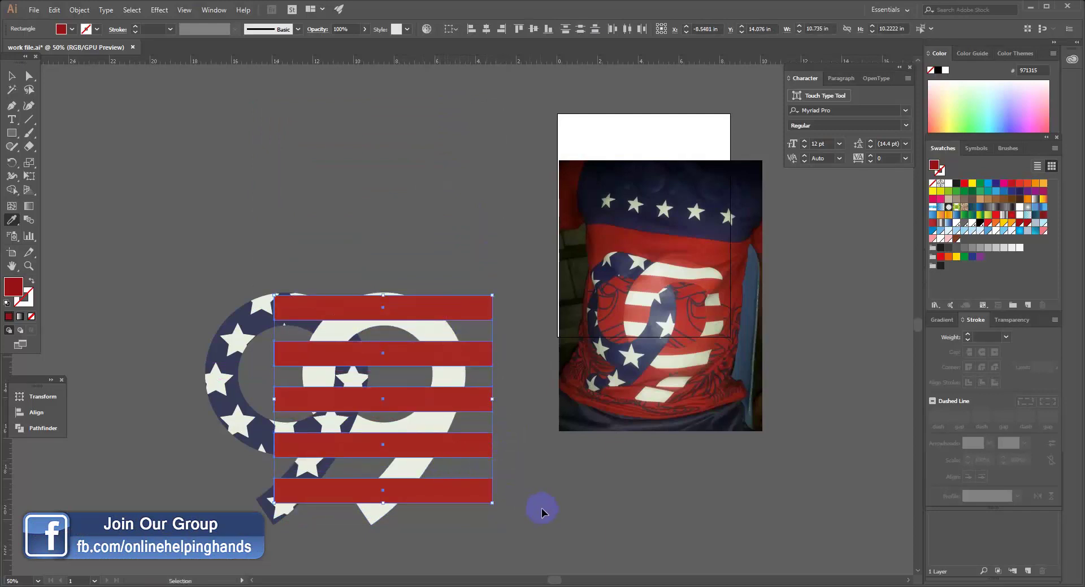
{"action": "right_click", "coordinate": [452, 452]}
{"action": "left_click", "coordinate": [484, 297]}
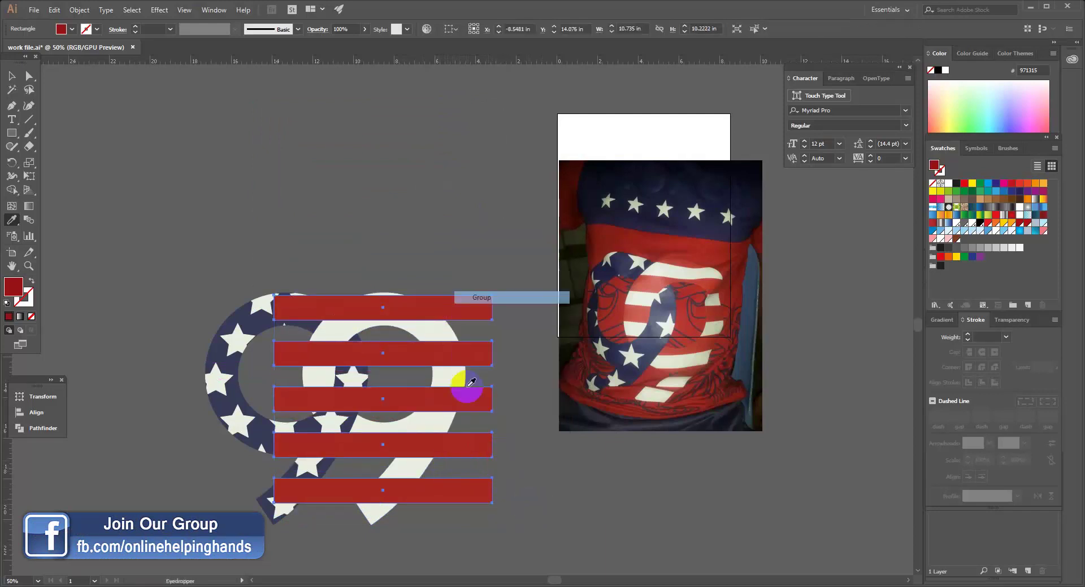
Step: Subtract the bars from the off-white 9 as a compound shape with Minus Front and expand its appearance
{"action": "left_click", "coordinate": [436, 399]}
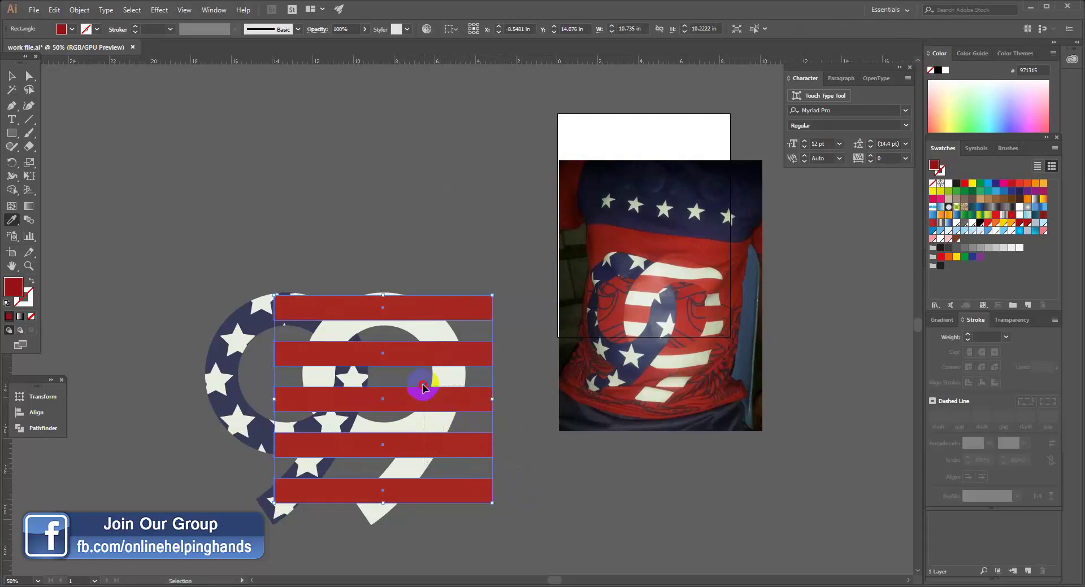
{"action": "left_click_drag", "start_coordinate": [414, 380], "coordinate": [415, 382]}
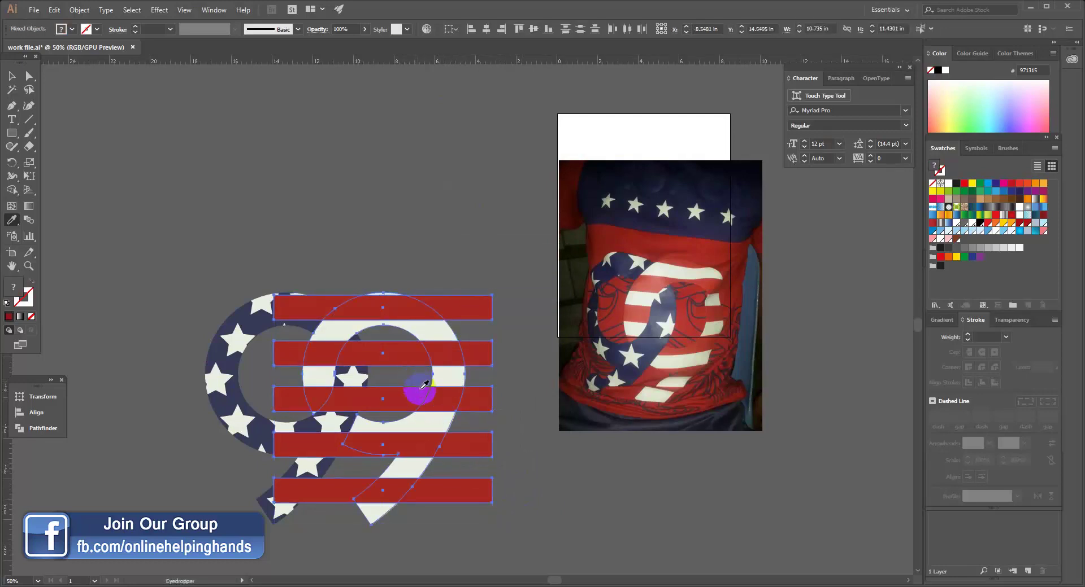
{"action": "left_click", "coordinate": [39, 436]}
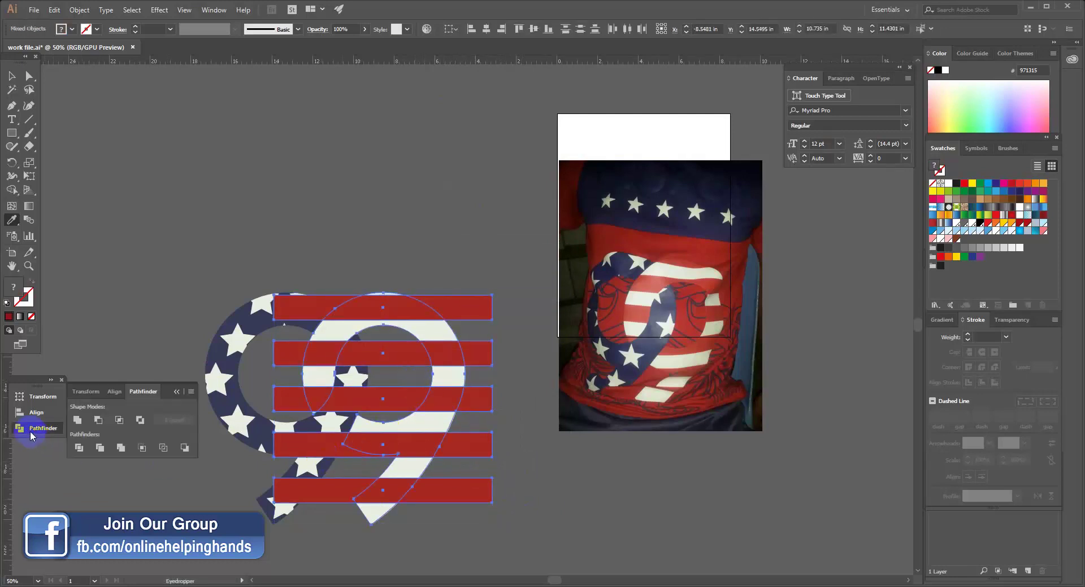
{"action": "left_click", "coordinate": [98, 421], "text": "alt"}
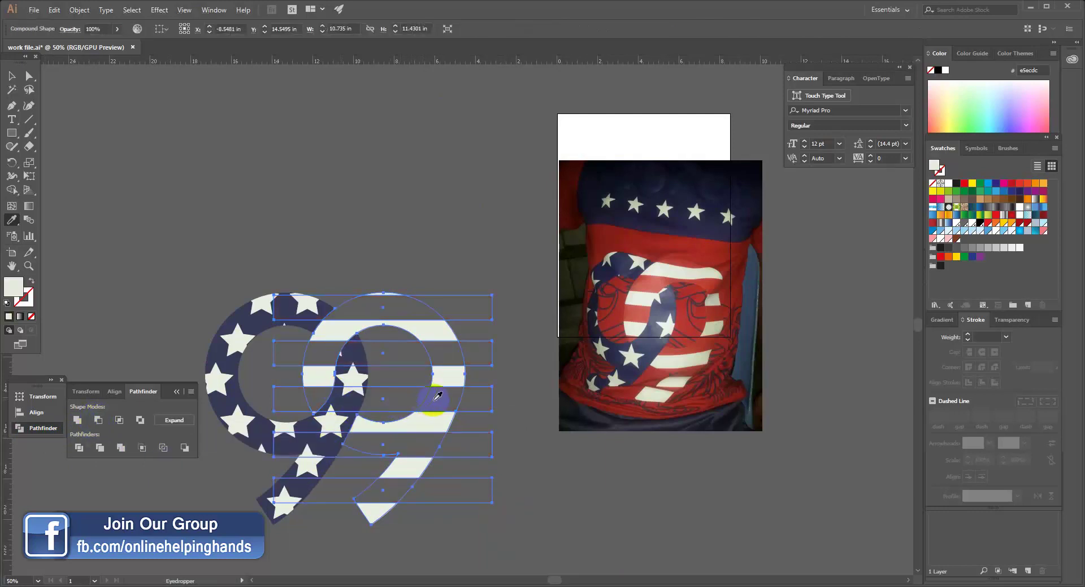
{"action": "left_click", "coordinate": [80, 11]}
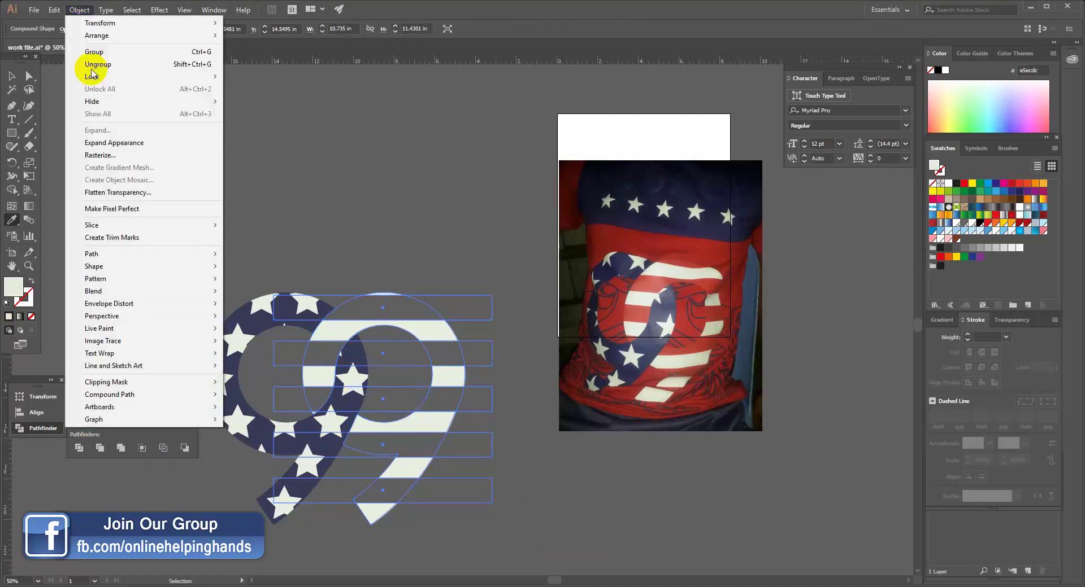
{"action": "left_click", "coordinate": [125, 148]}
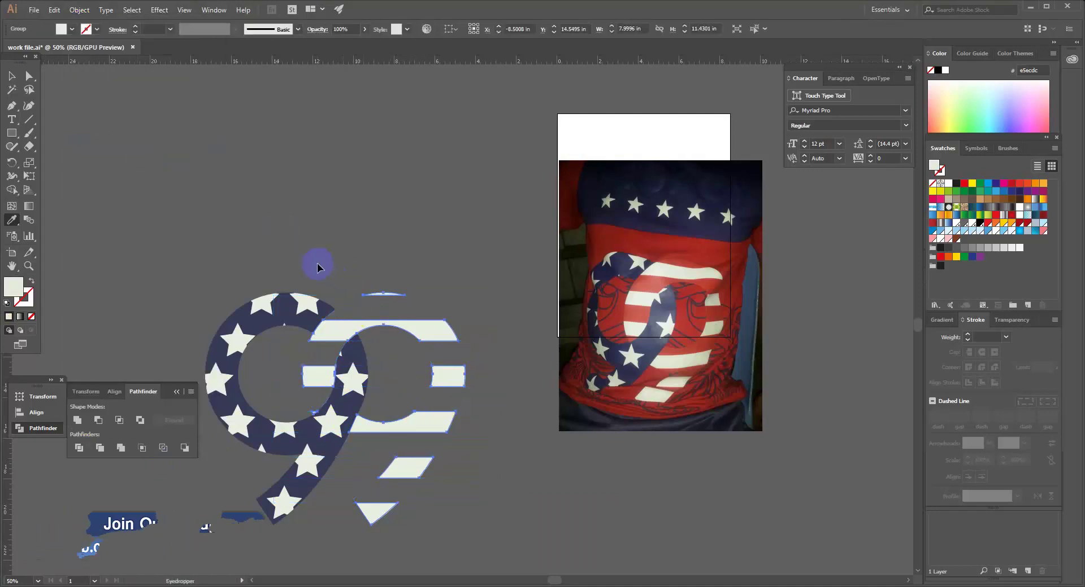
{"action": "left_click", "coordinate": [327, 280], "text": "ctrl"}
Step: Draw a background rectangle about 17.04 by 11.71 in beside the logo and fill it with the shirt's red
{"action": "left_click", "coordinate": [430, 369], "text": "ctrl+alt"}
{"action": "left_click", "coordinate": [10, 135]}
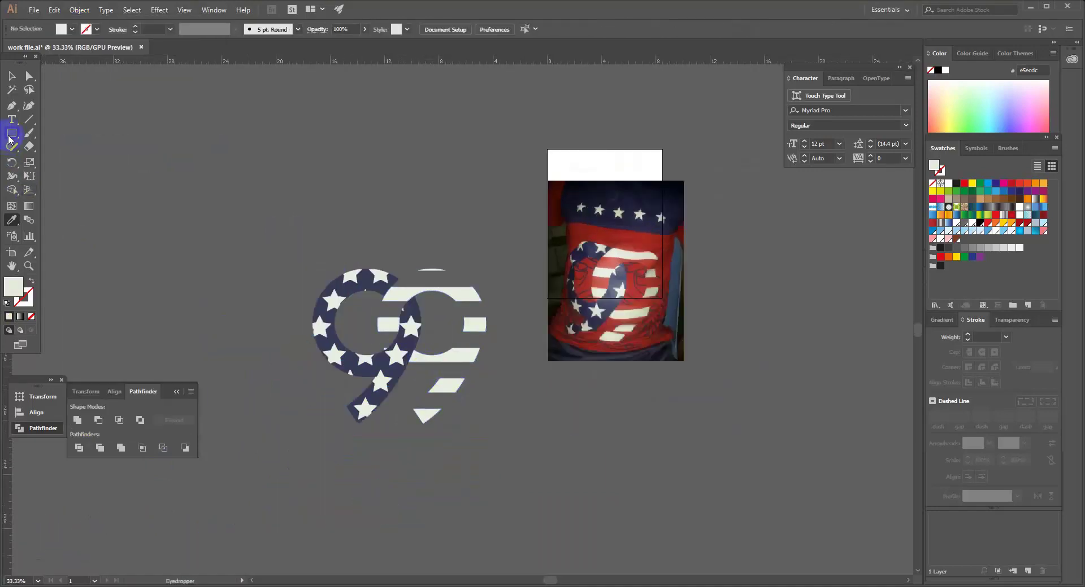
{"action": "left_click_drag", "start_coordinate": [87, 104], "coordinate": [319, 262]}
{"action": "left_click", "coordinate": [12, 221]}
{"action": "left_click", "coordinate": [635, 234]}
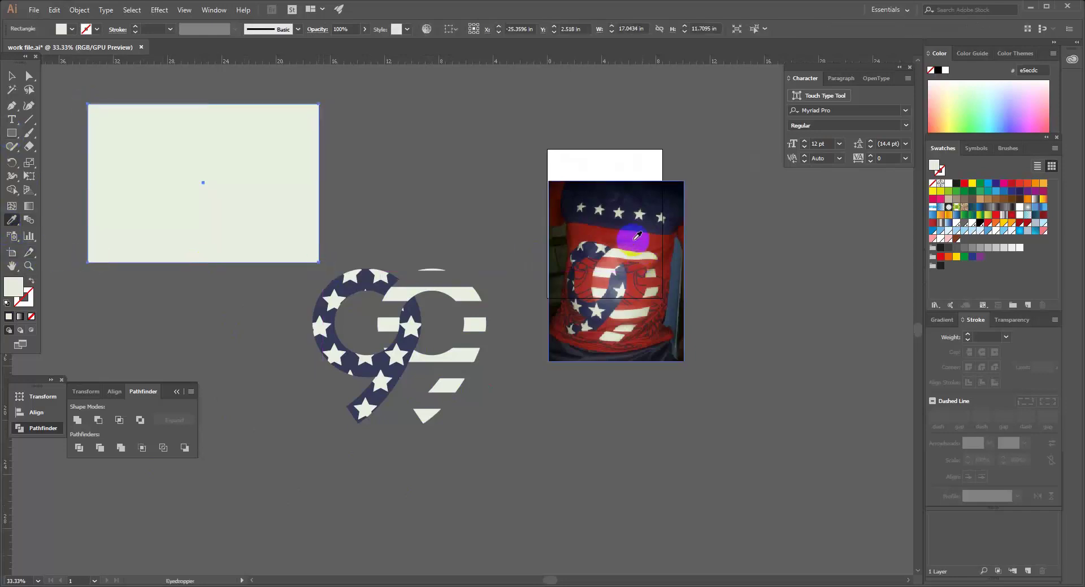
{"action": "key", "text": "ctrl"}
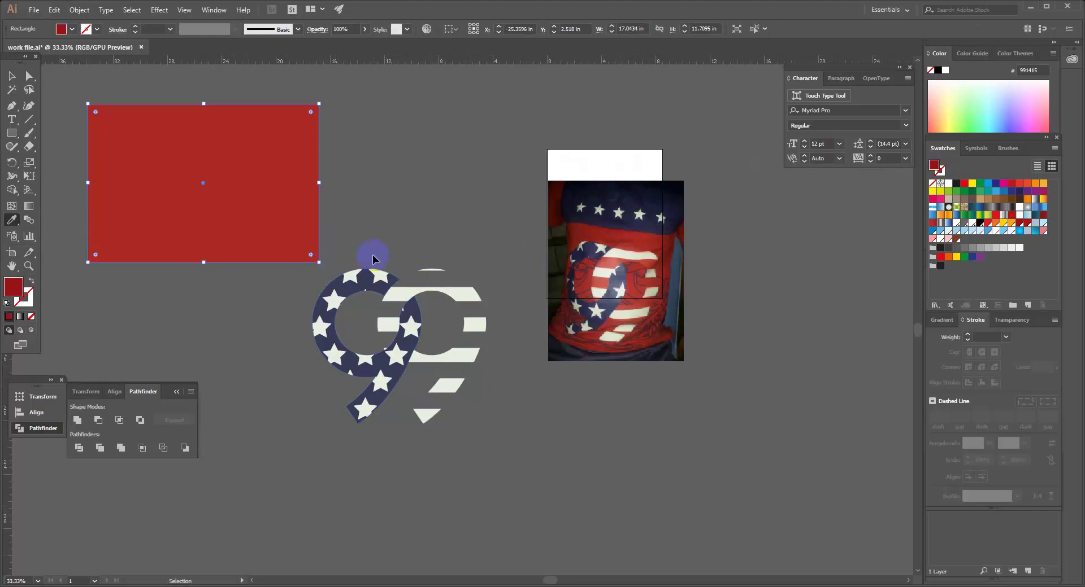
Step: Group the starred 9 and the striped 9 into one logo
{"action": "left_click", "coordinate": [418, 359]}
{"action": "right_click", "coordinate": [422, 357]}
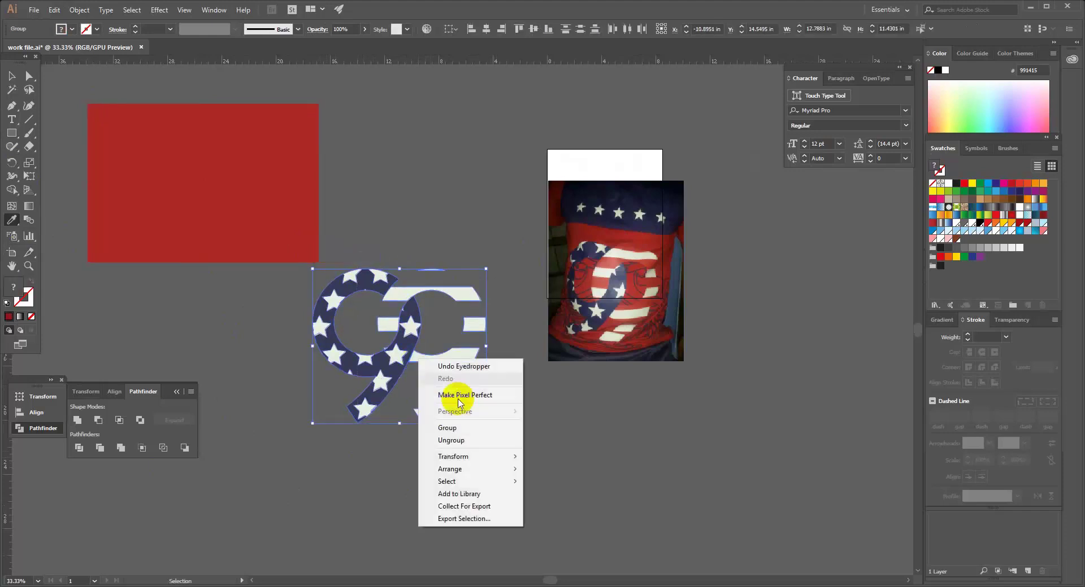
{"action": "left_click", "coordinate": [399, 366]}
Step: Move the 99 logo onto the red rectangle and bring it to the front
{"action": "left_click_drag", "start_coordinate": [399, 366], "coordinate": [191, 198]}
{"action": "right_click", "coordinate": [190, 198]}
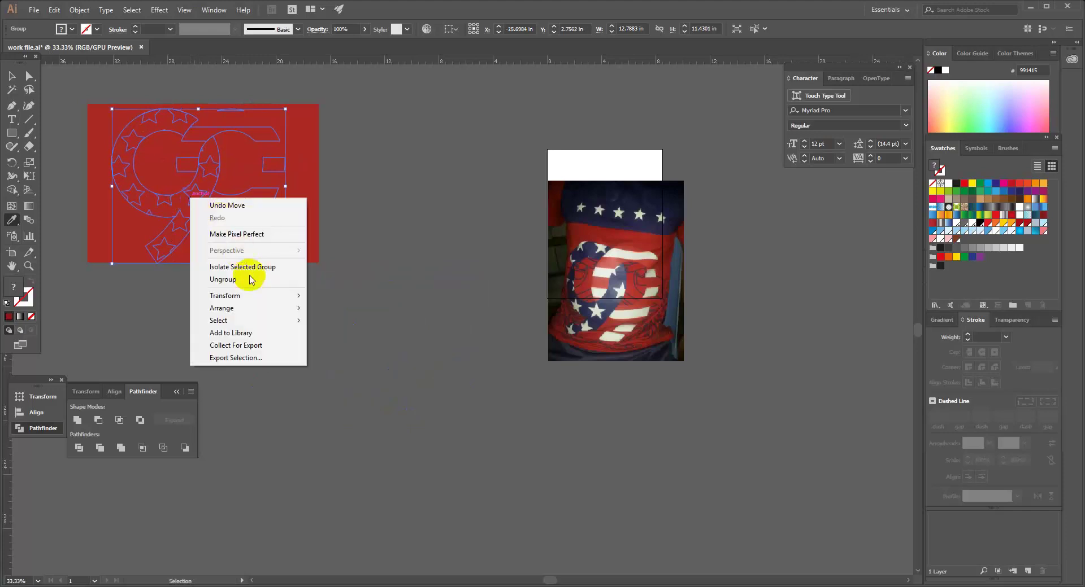
{"action": "mouse_move", "coordinate": [271, 314]}
{"action": "left_click", "coordinate": [325, 310]}
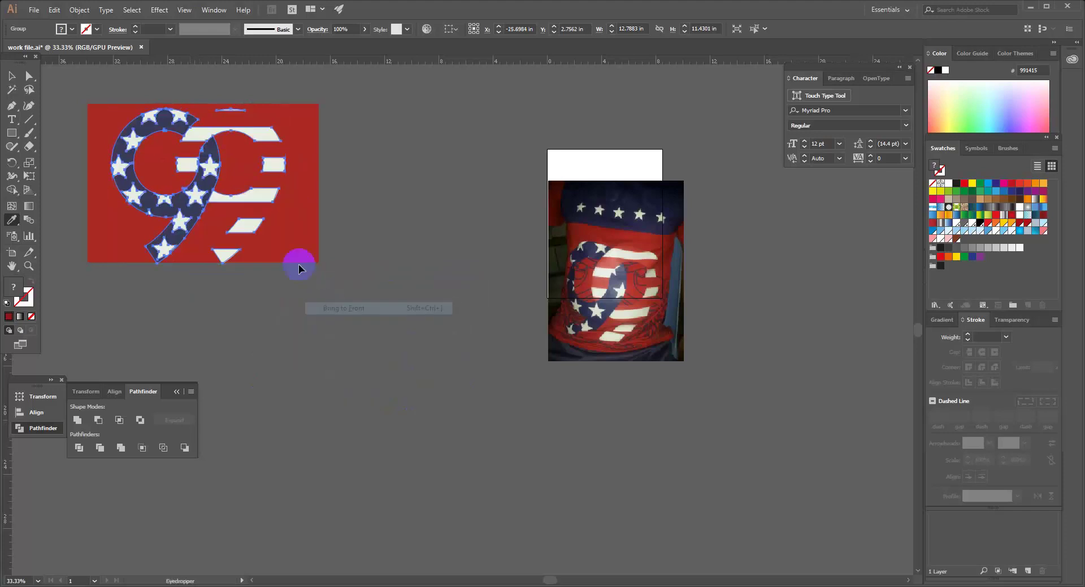
Step: Enlarge the red background rectangle proportionally around its center to about 22.43 by 15.41 in
{"action": "key", "text": "ctrl+space"}
{"action": "left_click", "coordinate": [249, 203], "text": "ctrl"}
{"action": "left_click", "coordinate": [323, 234], "text": "ctrl"}
{"action": "left_click", "coordinate": [11, 80]}
{"action": "key", "text": "space"}
{"action": "left_click_drag", "start_coordinate": [256, 265], "coordinate": [134, 168]}
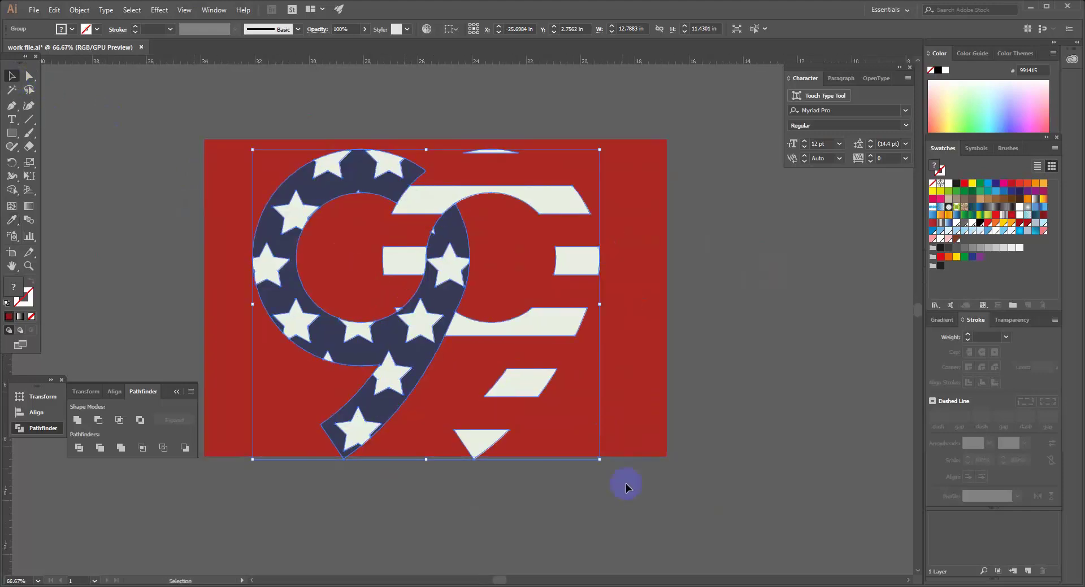
{"action": "left_click", "coordinate": [639, 439]}
{"action": "left_click_drag", "start_coordinate": [666, 457], "coordinate": [740, 506]}
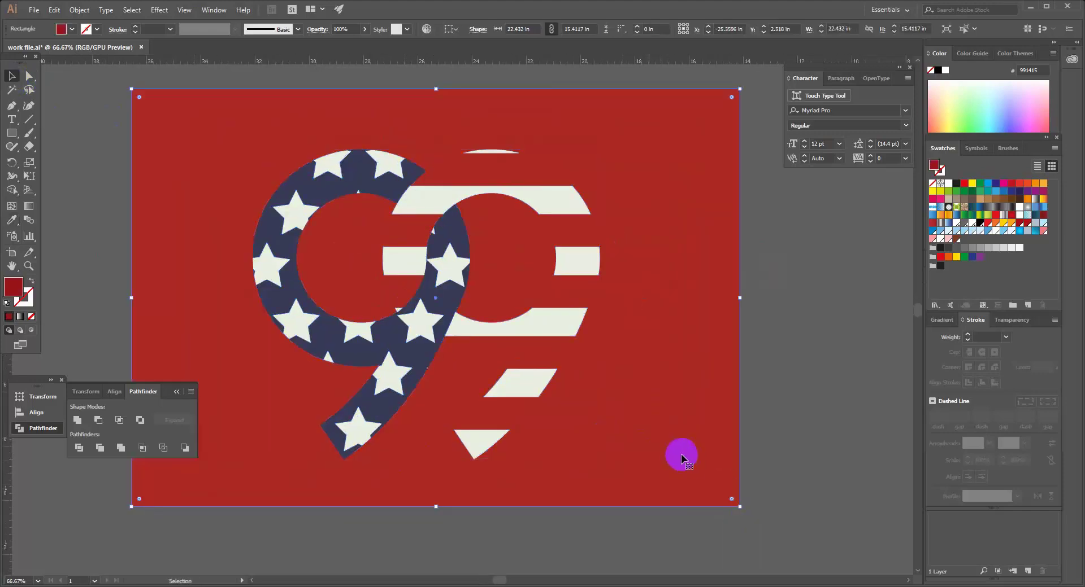
{"action": "left_click", "coordinate": [176, 392]}
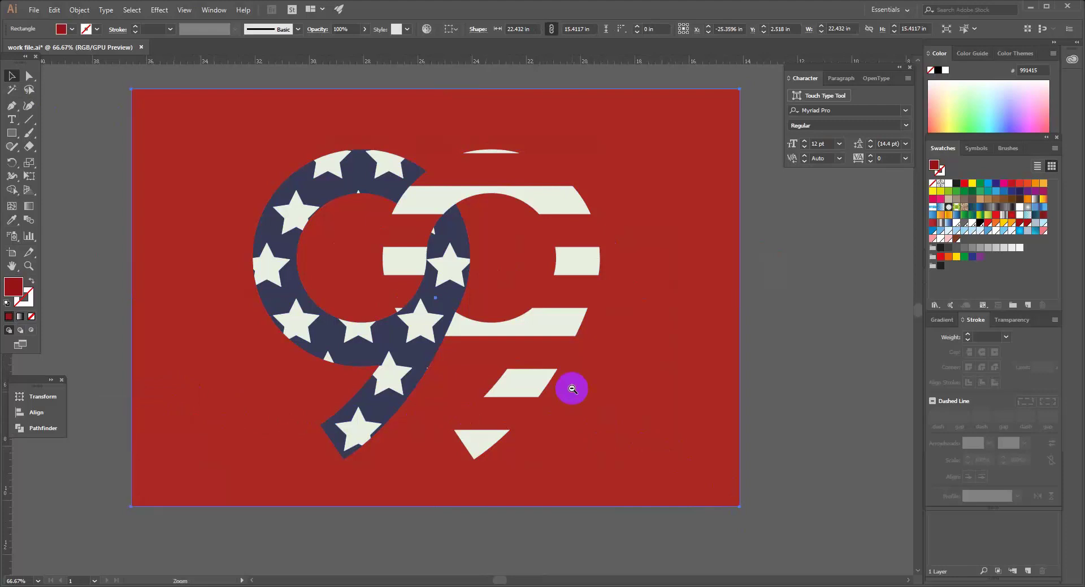
{"action": "key", "text": "ctrl+minus"}
{"action": "key", "text": "h"}
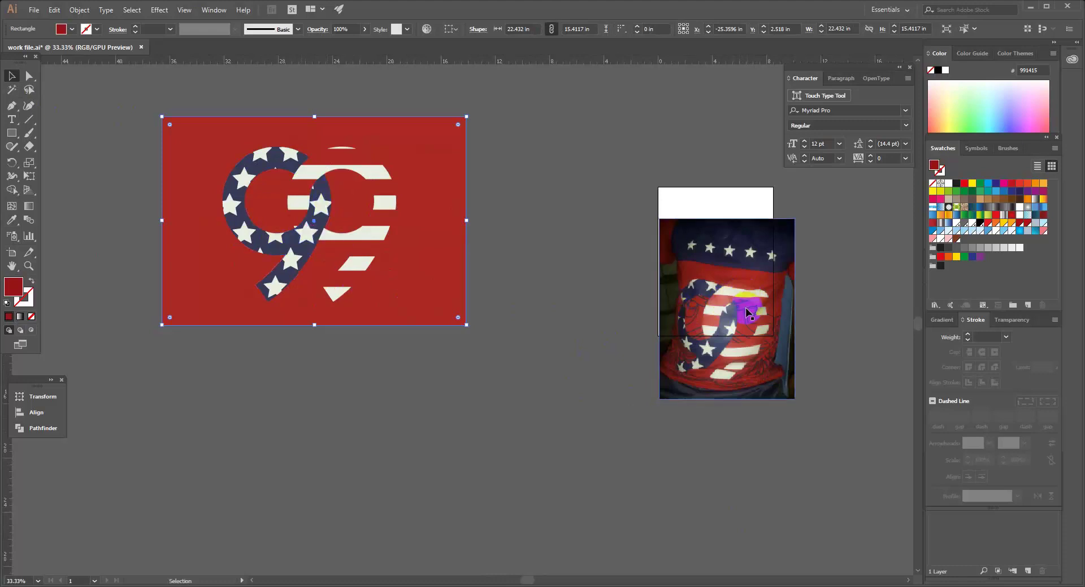
{"action": "left_click", "coordinate": [281, 247]}
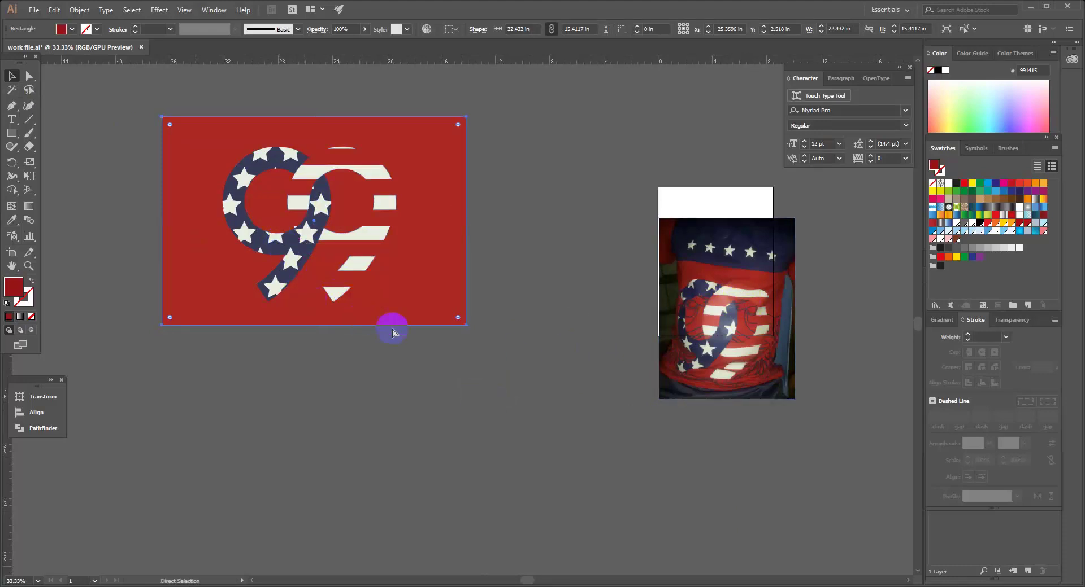
Step: Undo the red background, the logo grouping and the stripe cutting to bring back the red bars over the second 9
{"action": "key", "text": "ctrl+z"}
{"action": "key", "text": "ctrl+z"}
{"action": "key", "text": "ctrl+z"}
{"action": "key", "text": "ctrl+z"}
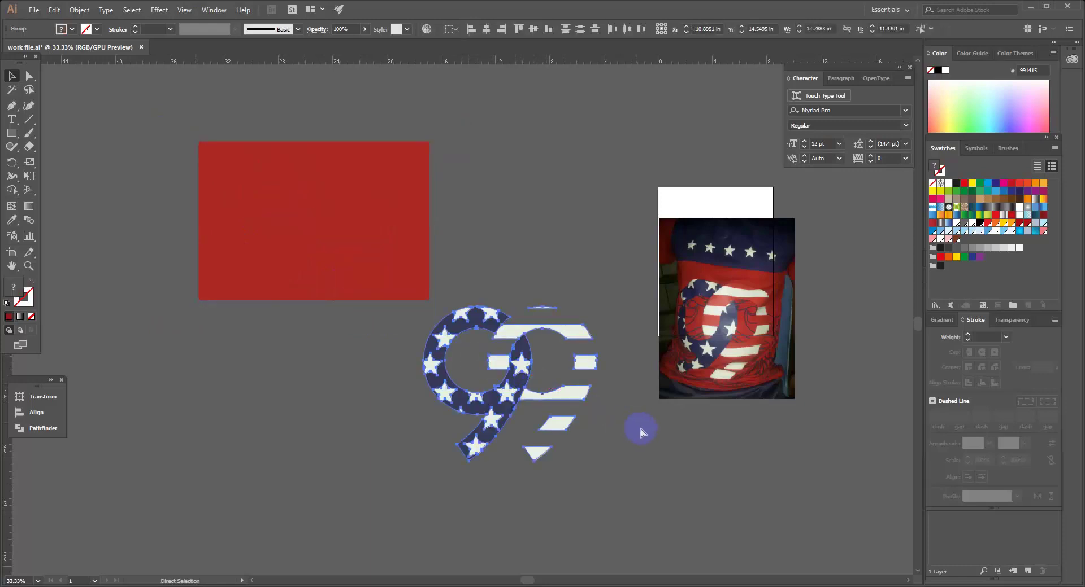
{"action": "key", "text": "ctrl+z"}
{"action": "key", "text": "ctrl+z"}
{"action": "key", "text": "ctrl+z"}
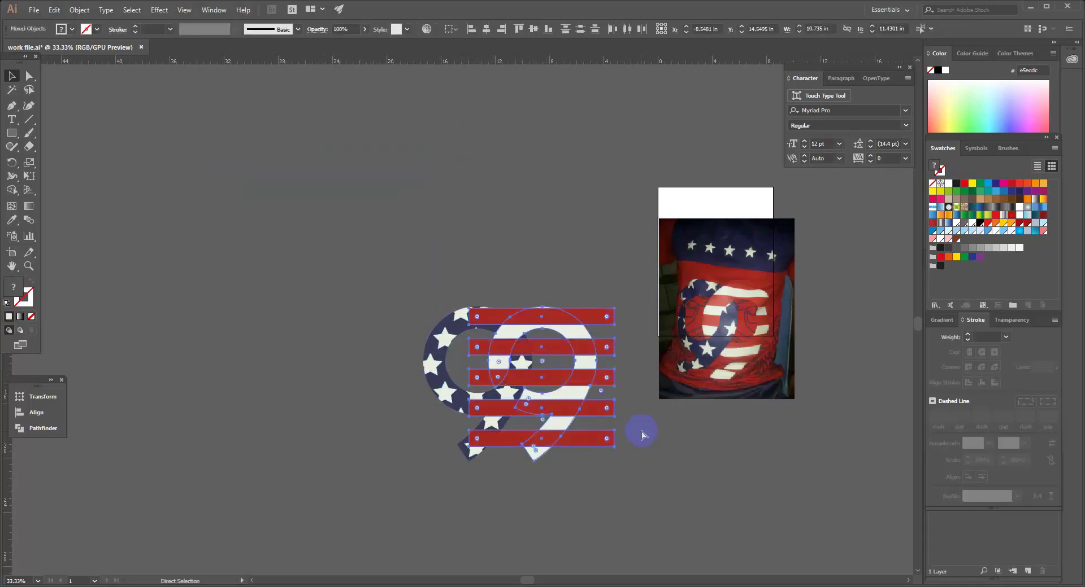
Step: Remove the red bar portions outside the second 9 and inside its hole with the Shape Builder tool, keeping the red stripes within the digit
{"action": "left_click", "coordinate": [551, 382], "text": "ctrl"}
{"action": "left_click", "coordinate": [464, 316], "text": "ctrl"}
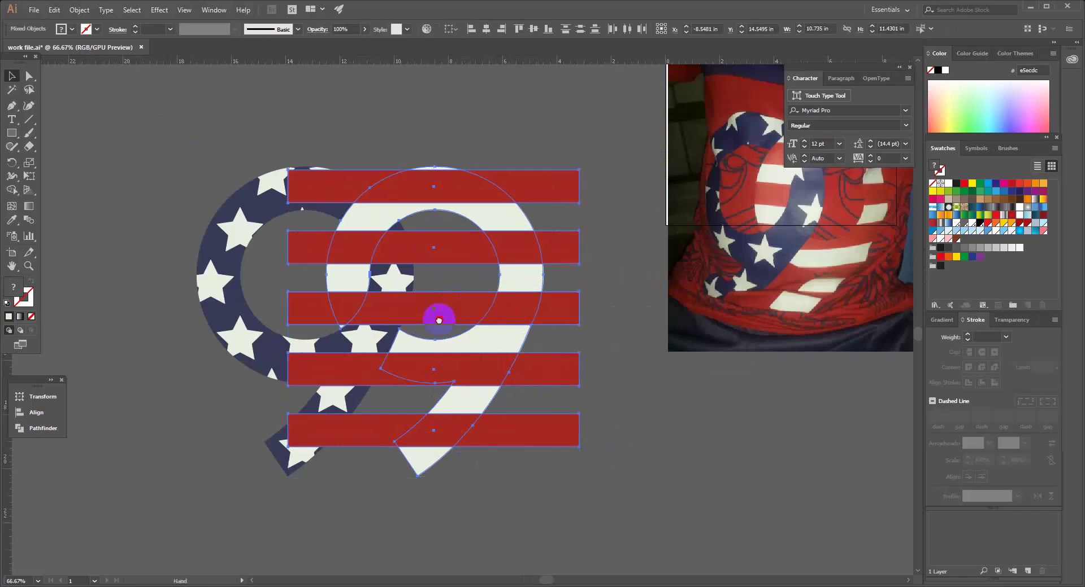
{"action": "left_click_drag", "start_coordinate": [477, 319], "coordinate": [401, 309]}
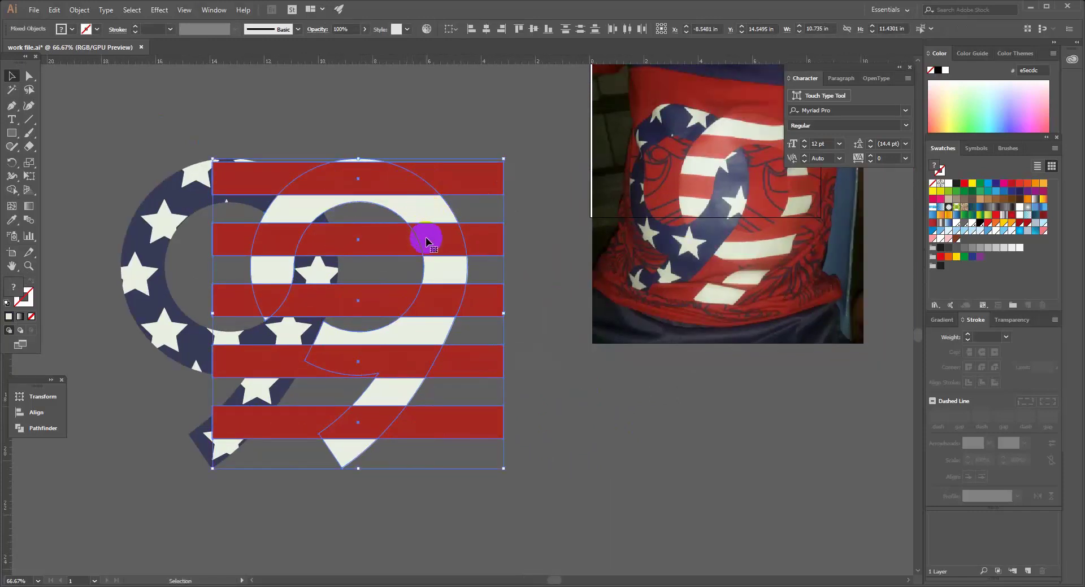
{"action": "left_click_drag", "start_coordinate": [542, 375], "coordinate": [420, 289]}
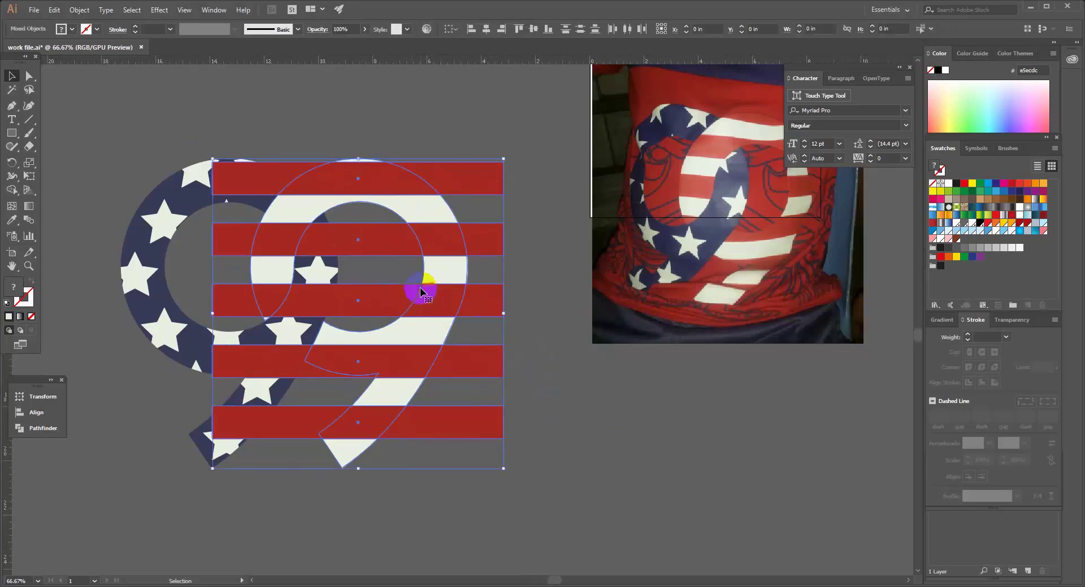
{"action": "left_click", "coordinate": [11, 190]}
{"action": "left_click", "coordinate": [466, 162]}
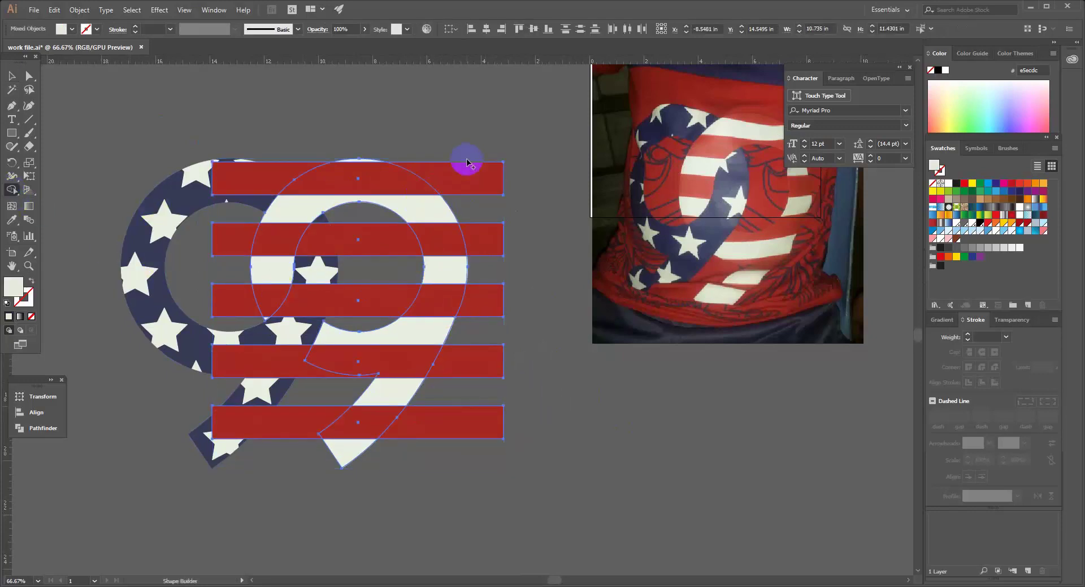
{"action": "key", "text": "alt"}
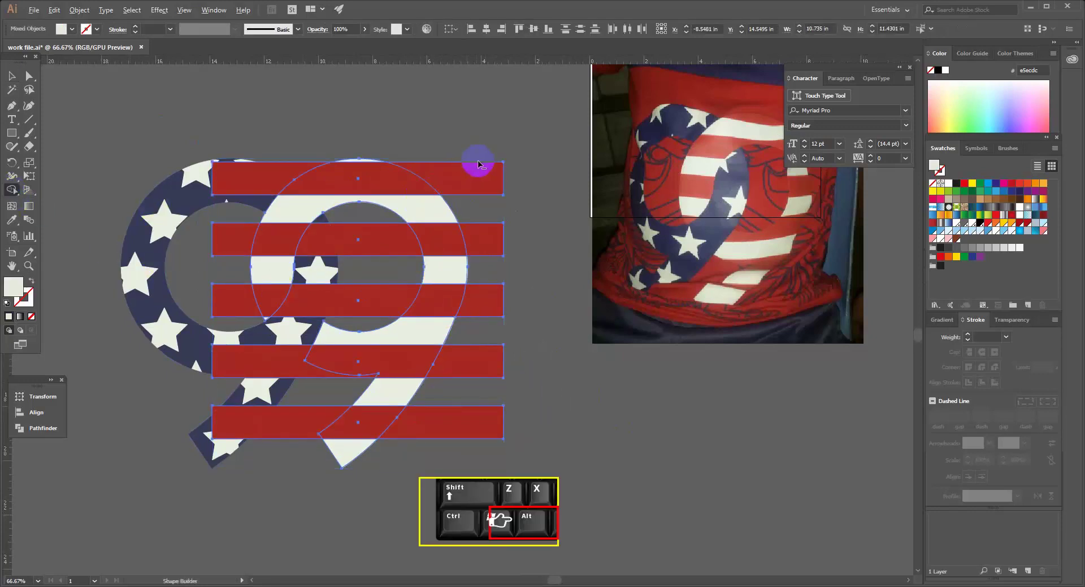
{"action": "mouse_move", "coordinate": [477, 158]}
{"action": "left_mouse_down"}
{"action": "mouse_move", "coordinate": [497, 354]}
{"action": "mouse_move", "coordinate": [483, 464]}
{"action": "left_mouse_up"}
{"action": "mouse_move", "coordinate": [277, 287]}
{"action": "left_mouse_down"}
{"action": "mouse_move", "coordinate": [261, 148]}
{"action": "mouse_move", "coordinate": [233, 194]}
{"action": "mouse_move", "coordinate": [215, 283]}
{"action": "mouse_move", "coordinate": [252, 447]}
{"action": "left_mouse_up"}
{"action": "mouse_move", "coordinate": [350, 254]}
{"action": "left_mouse_down"}
{"action": "mouse_move", "coordinate": [353, 221]}
{"action": "mouse_move", "coordinate": [363, 334]}
{"action": "left_mouse_up"}
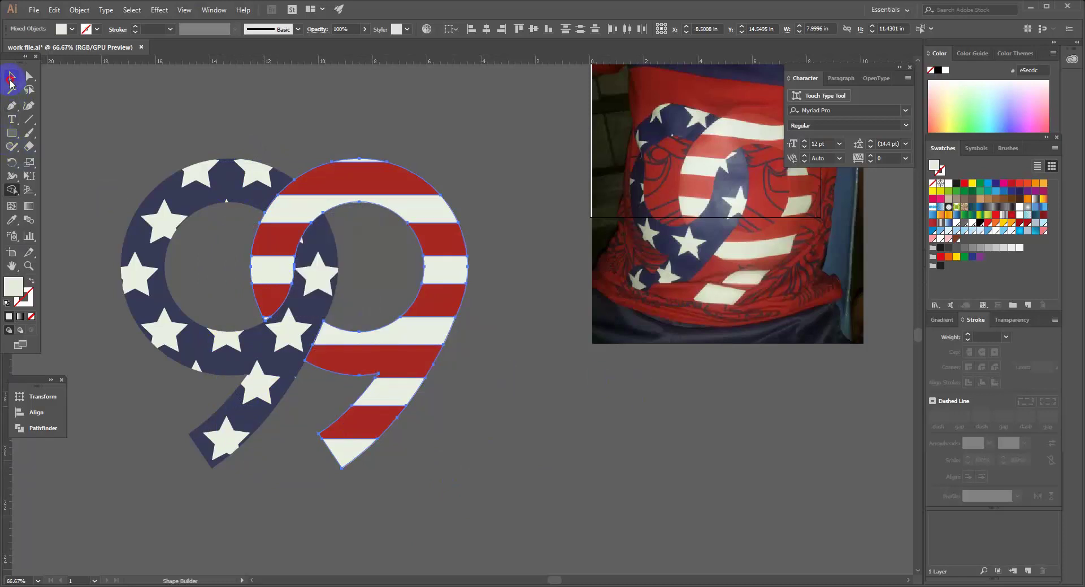
Step: Group all the red and off-white pieces of the striped 9
{"action": "left_click", "coordinate": [11, 80]}
{"action": "left_click", "coordinate": [387, 230]}
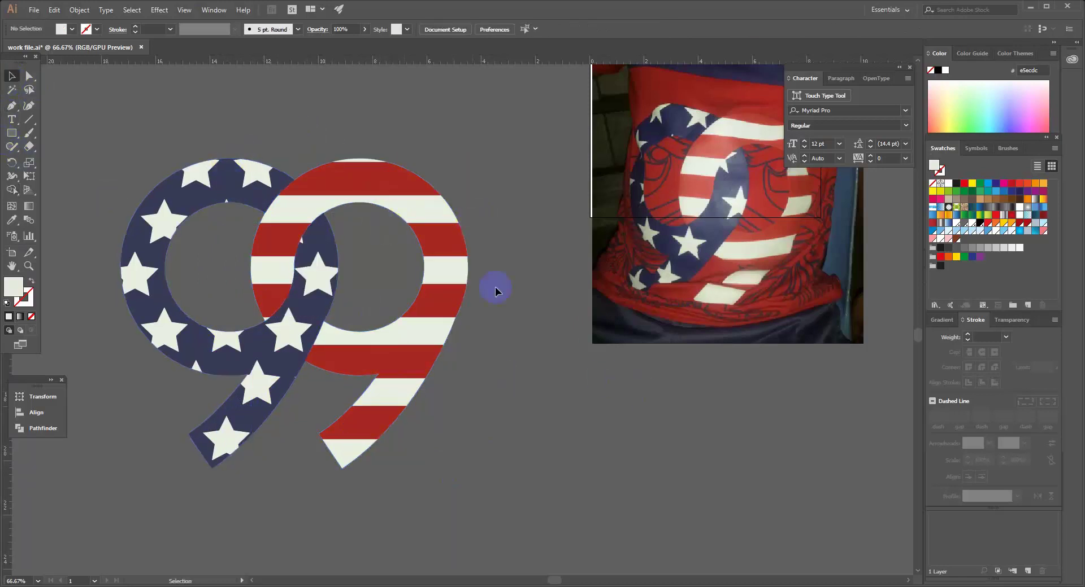
{"action": "left_click_drag", "start_coordinate": [399, 157], "coordinate": [346, 295]}
{"action": "left_click", "coordinate": [279, 248], "text": "shift"}
{"action": "left_click", "coordinate": [215, 244]}
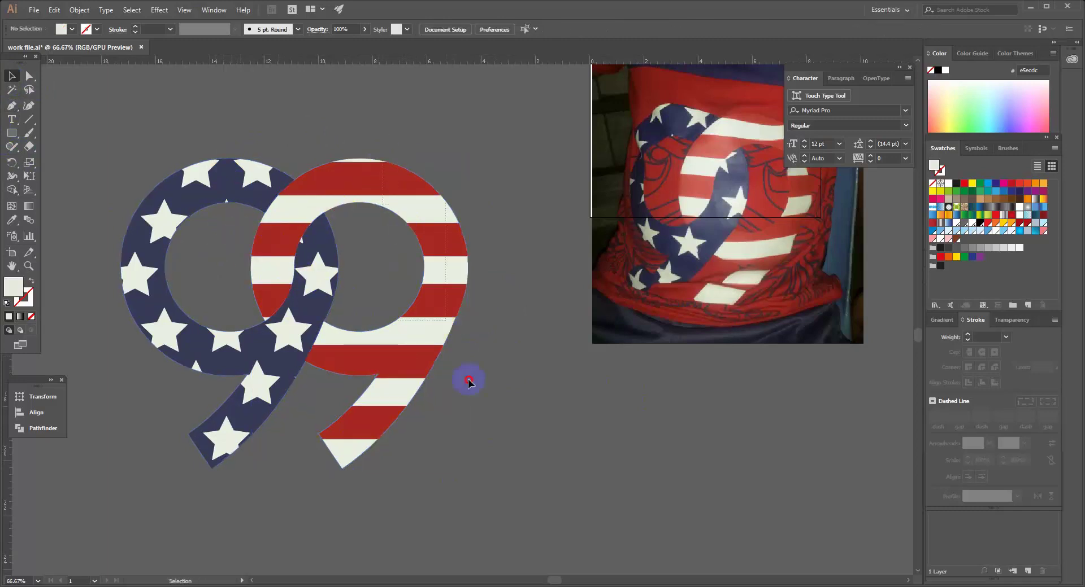
{"action": "left_click", "coordinate": [431, 332]}
{"action": "right_click", "coordinate": [425, 318]}
{"action": "left_click", "coordinate": [454, 388]}
Step: Select the starred 9 and the striped 9 together and group them into one logo
{"action": "key", "text": "a"}
{"action": "left_click", "coordinate": [397, 352], "text": "ctrl+alt"}
{"action": "key", "text": "v"}
{"action": "left_click", "coordinate": [380, 303], "text": "shift"}
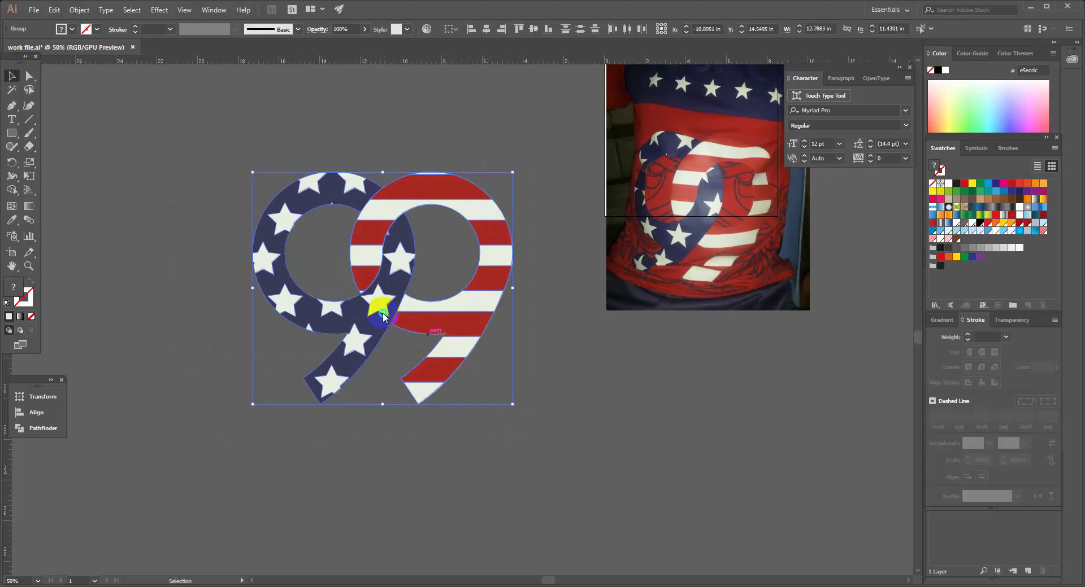
{"action": "right_click", "coordinate": [366, 311]}
{"action": "left_click", "coordinate": [416, 380]}
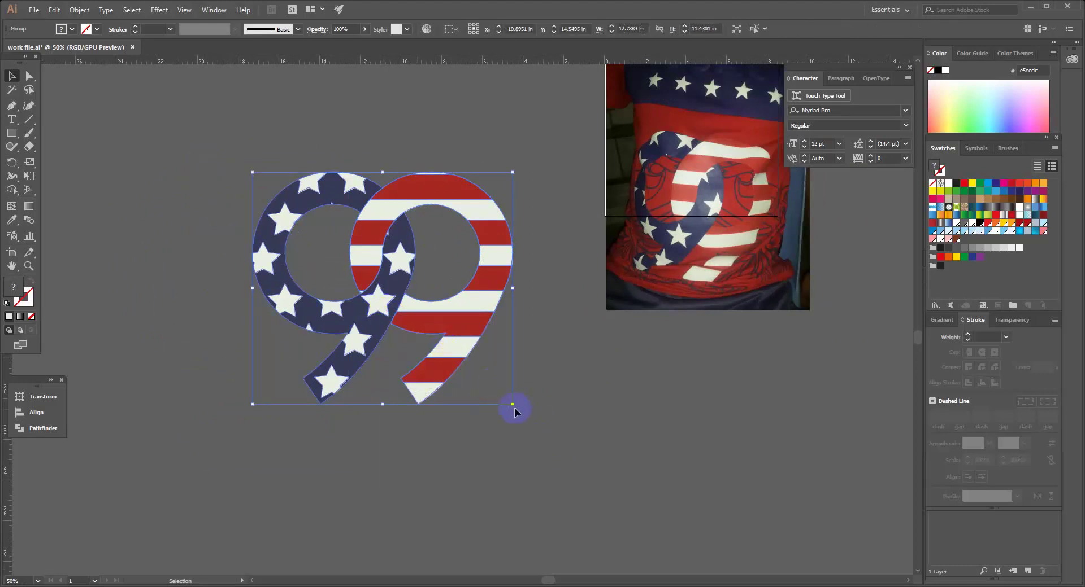
Step: Enlarge the grouped 99 logo proportionally to about 16.27 by 14.54 in and deselect it
{"action": "left_click_drag", "start_coordinate": [511, 404], "coordinate": [559, 439]}
{"action": "key", "text": "ctrl+alt+space"}
{"action": "left_click", "coordinate": [389, 315], "text": "ctrl+alt"}
{"action": "left_click_drag", "start_coordinate": [477, 354], "coordinate": [320, 297]}
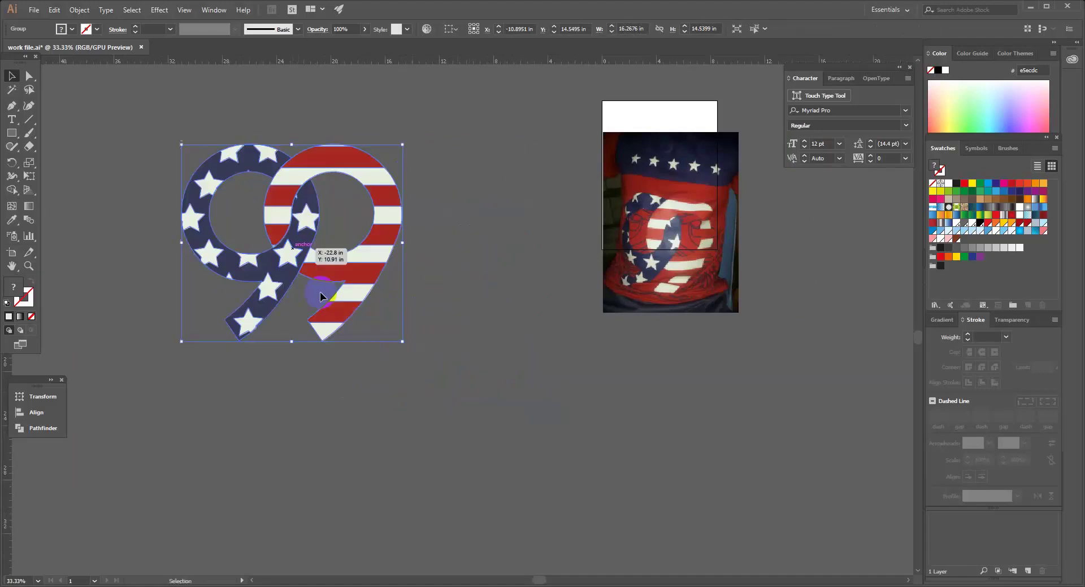
{"action": "left_click", "coordinate": [422, 372]}
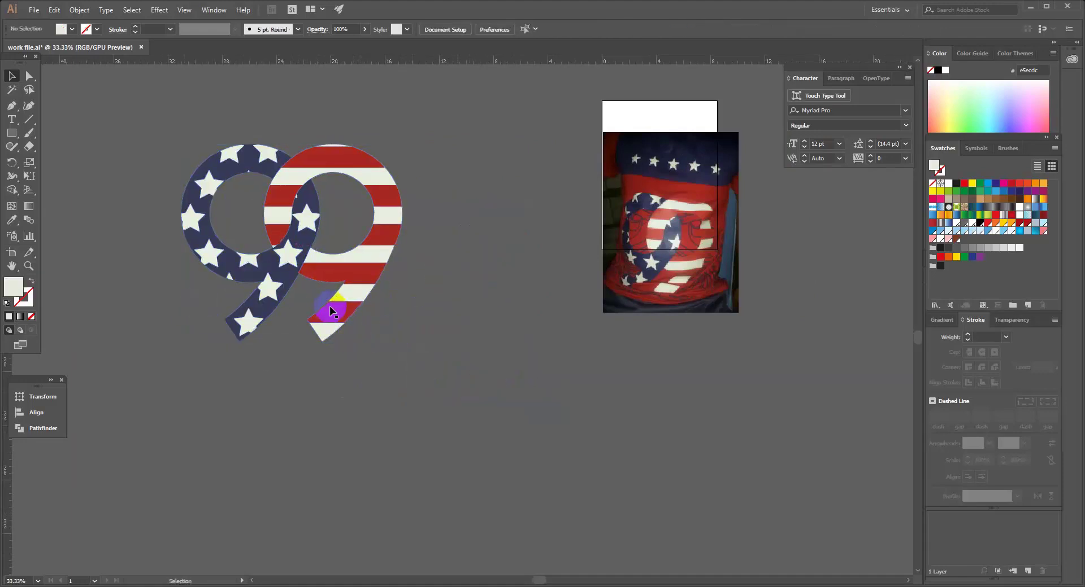
Step: Place the dark T-shirt mockup image in the empty area below the logo and embed it
{"action": "left_click", "coordinate": [34, 10]}
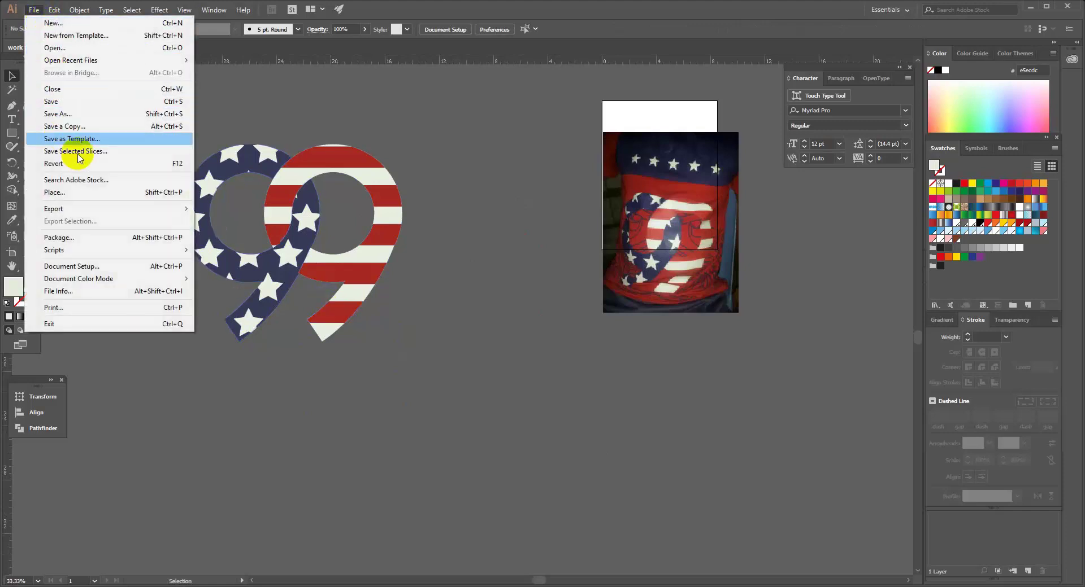
{"action": "left_click", "coordinate": [84, 201]}
{"action": "double_click", "coordinate": [384, 102]}
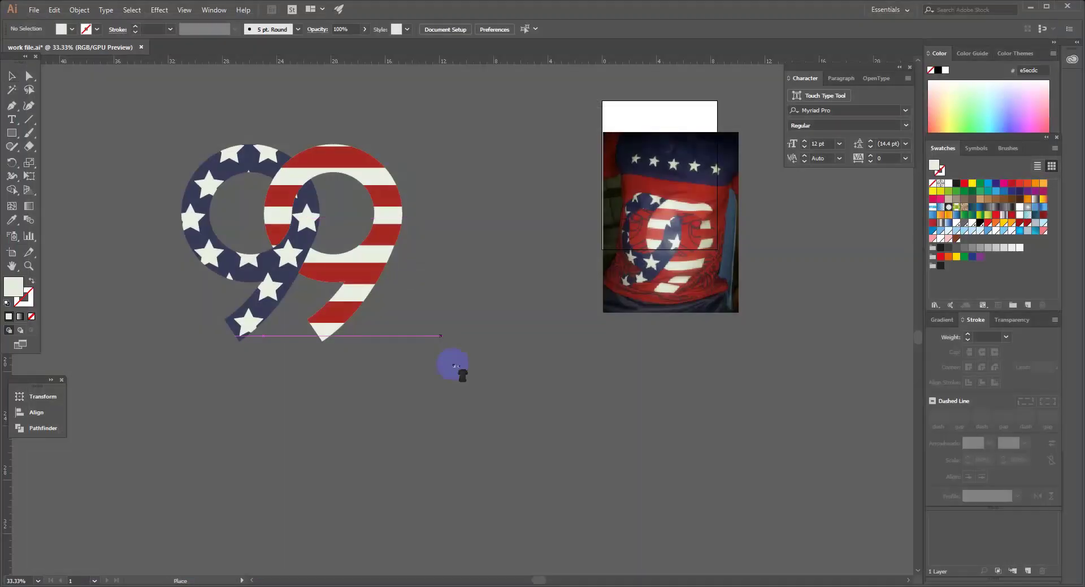
{"action": "left_click", "coordinate": [452, 365]}
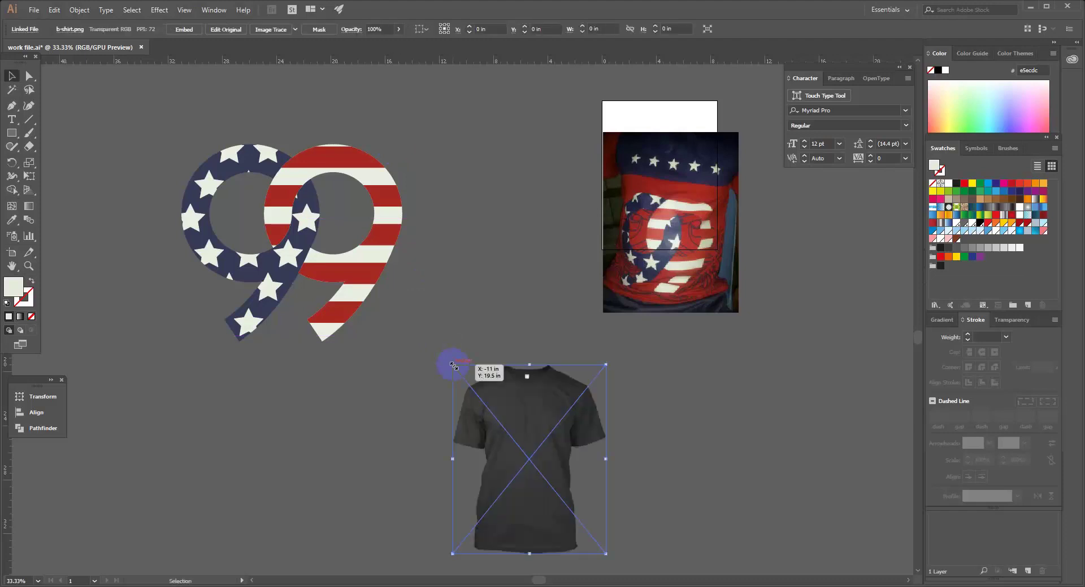
{"action": "left_click", "coordinate": [184, 32]}
Step: Copy the 99 logo onto the shirt mockup, scale the copy to about 8.55 by 7.65 in and bring it to the front
{"action": "left_click_drag", "start_coordinate": [342, 278], "coordinate": [593, 477]}
{"action": "left_click_drag", "start_coordinate": [646, 363], "coordinate": [594, 406]}
{"action": "right_click", "coordinate": [592, 482]}
{"action": "mouse_move", "coordinate": [615, 383]}
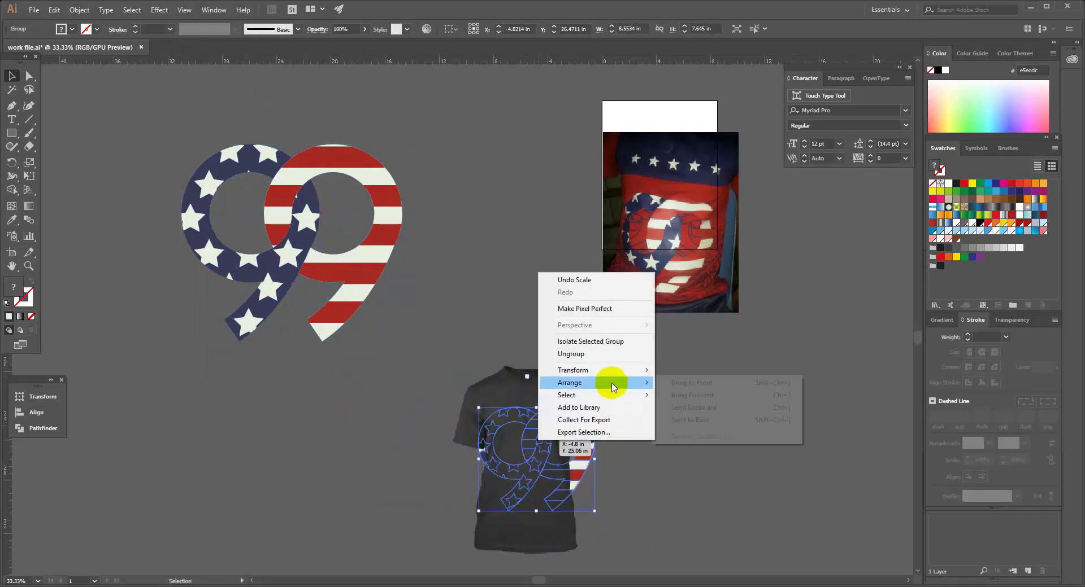
{"action": "left_click", "coordinate": [664, 380]}
{"action": "left_click", "coordinate": [557, 434]}
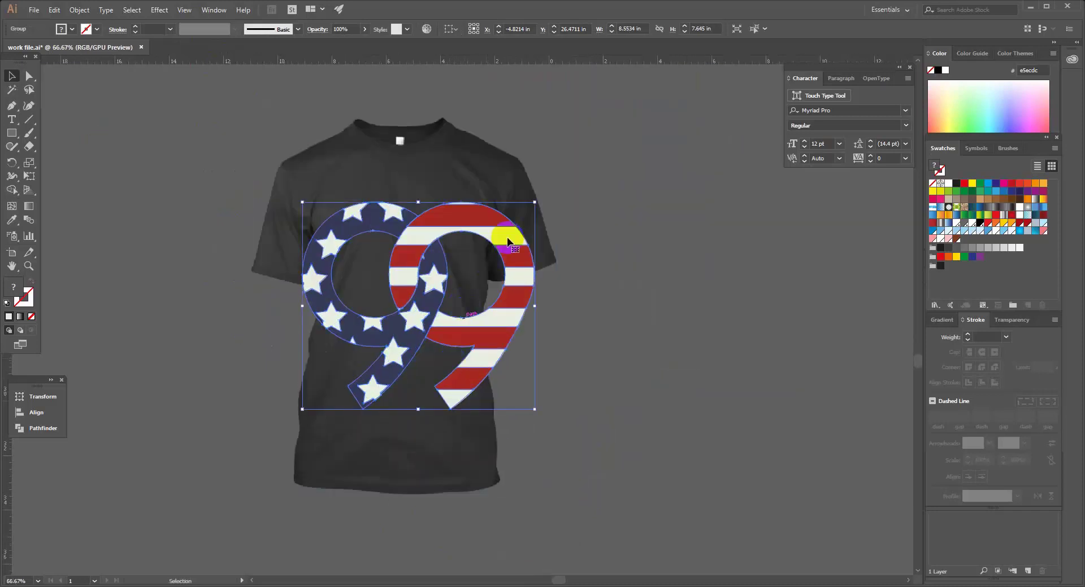
Step: Shrink the logo copy proportionally to fit the shirt's chest and center it just below the collar
{"action": "left_click_drag", "start_coordinate": [535, 202], "coordinate": [485, 246]}
{"action": "left_click_drag", "start_coordinate": [423, 300], "coordinate": [399, 234]}
{"action": "left_click", "coordinate": [599, 329]}
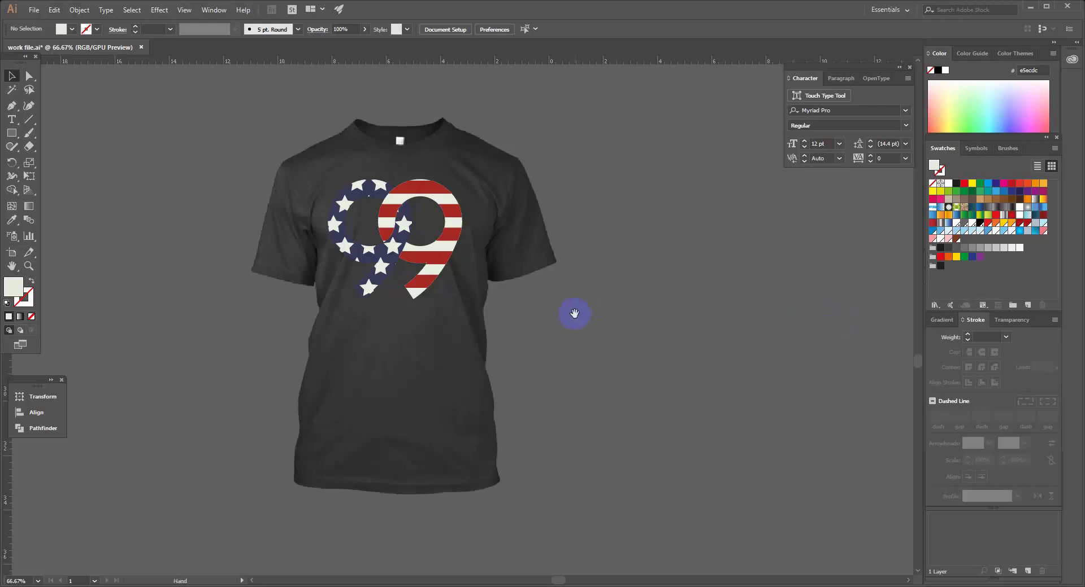
Step: Examine the finished 99 logo on the shirt mockup and compare it with the large original
{"action": "left_click_drag", "start_coordinate": [575, 314], "coordinate": [620, 388]}
{"action": "left_click_drag", "start_coordinate": [541, 278], "coordinate": [584, 342]}
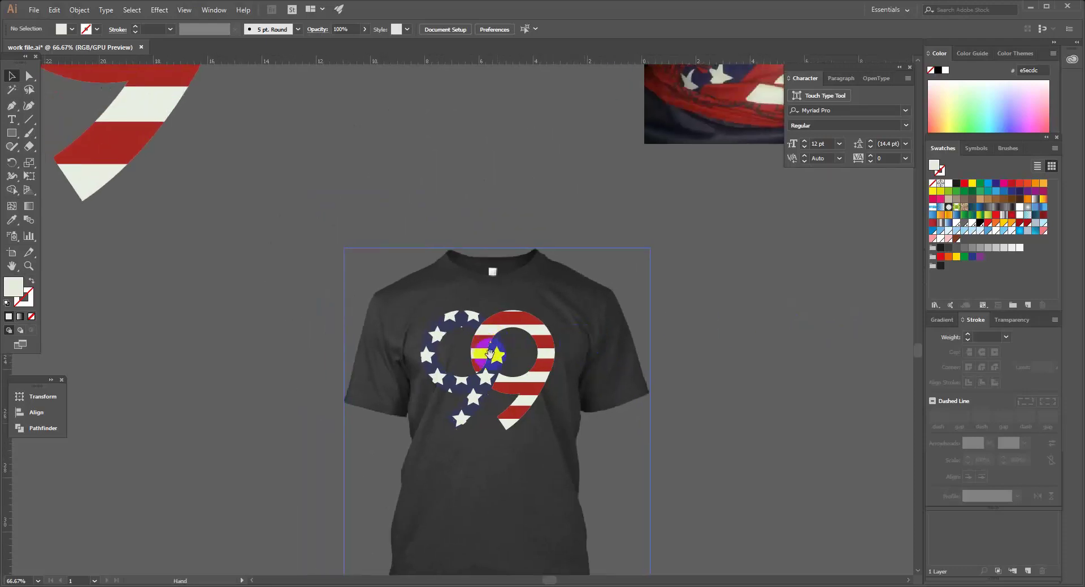
{"action": "left_click", "coordinate": [532, 377]}
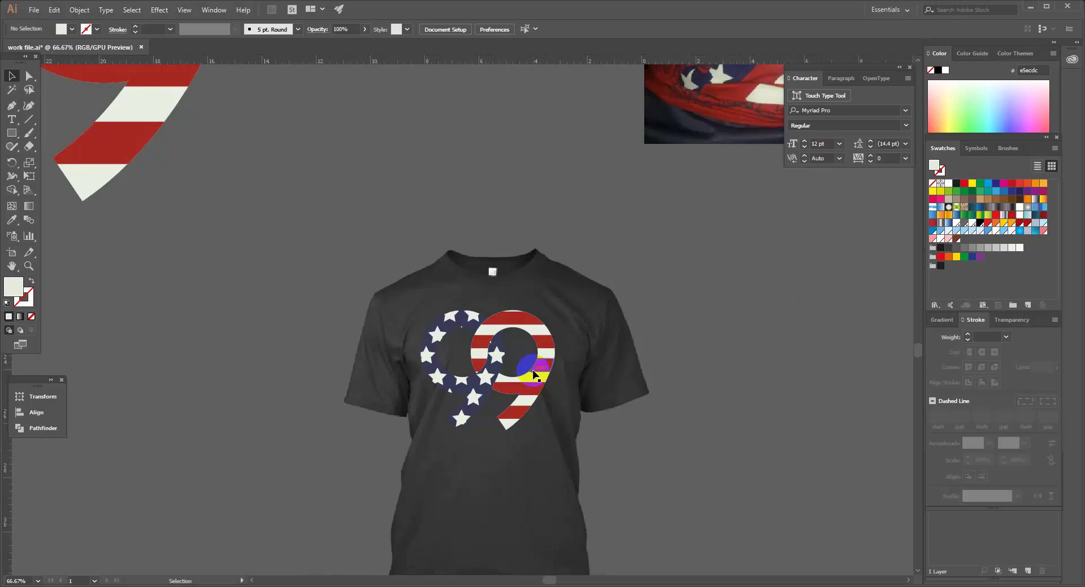
{"action": "left_click_drag", "start_coordinate": [480, 330], "coordinate": [501, 474]}
{"action": "left_click_drag", "start_coordinate": [421, 361], "coordinate": [695, 494]}
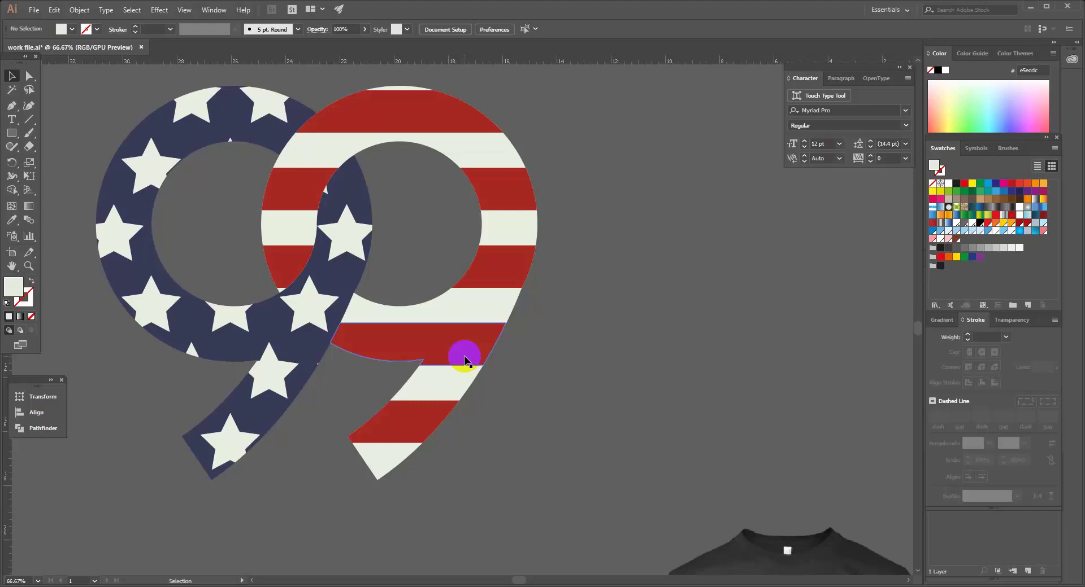
{"action": "left_click_drag", "start_coordinate": [526, 380], "coordinate": [392, 267]}
{"action": "left_click_drag", "start_coordinate": [476, 392], "coordinate": [404, 302]}
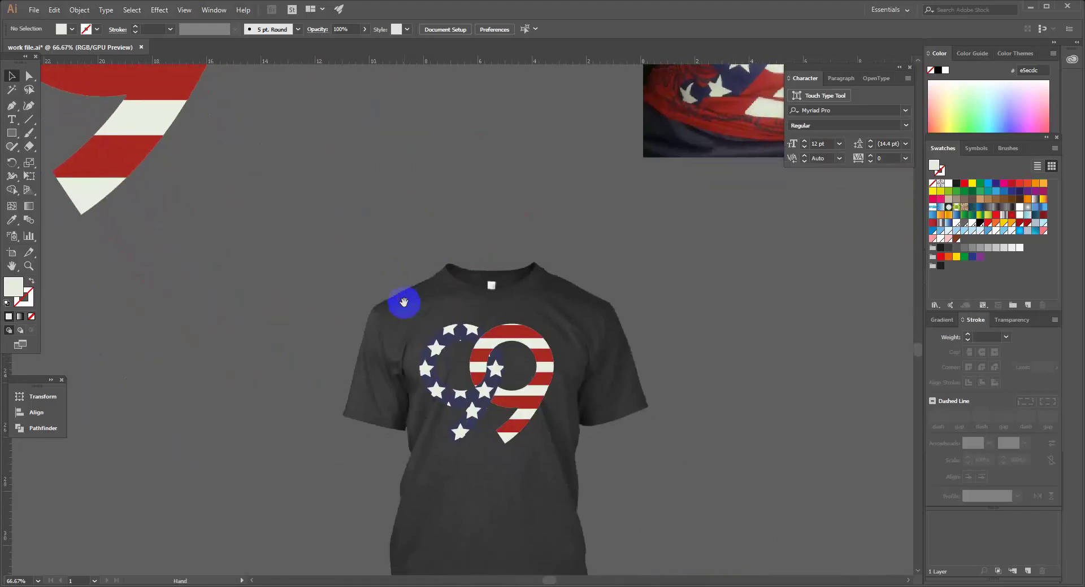